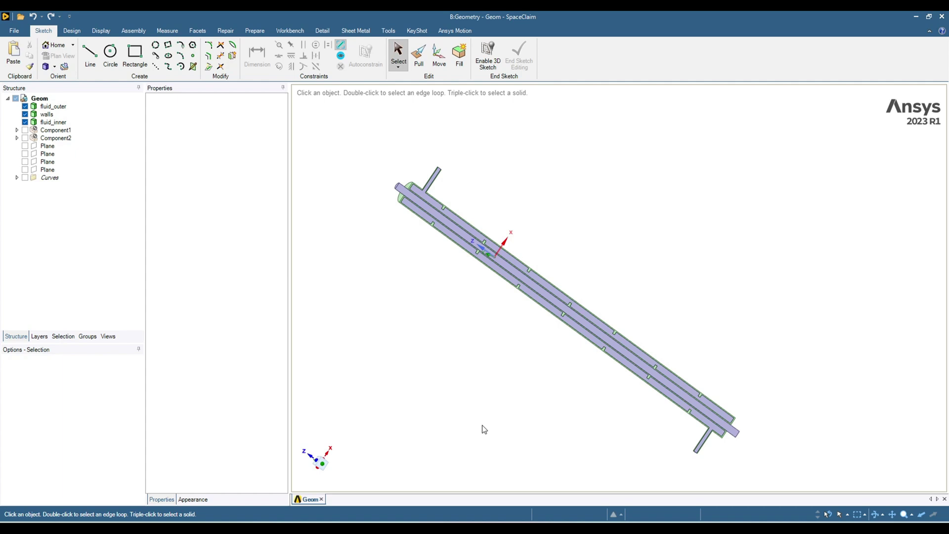
Examine the sectioned heat exchanger geometry, selecting the cut faces of the inner tube fluid and the outer shell fluid
scroll(379, 294, up, 3)
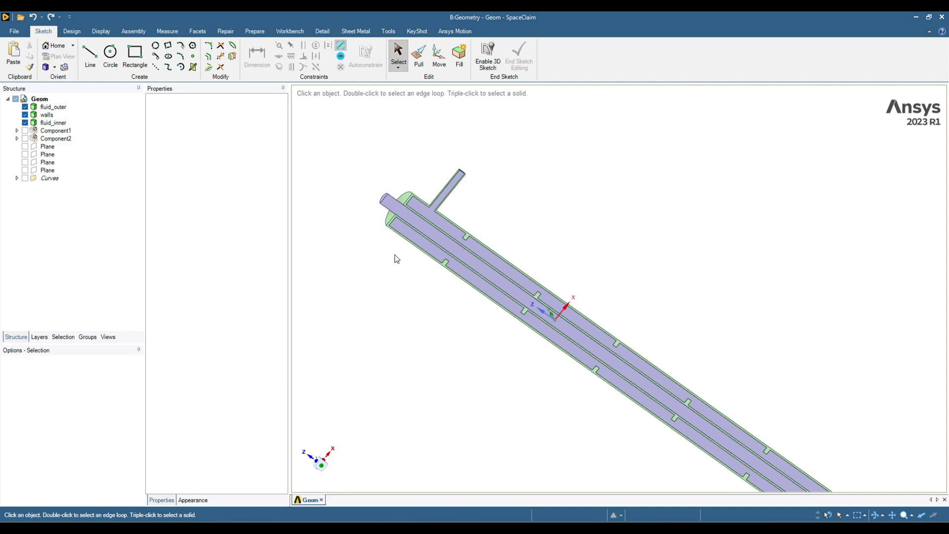
scroll(396, 255, up, 4)
click(413, 195)
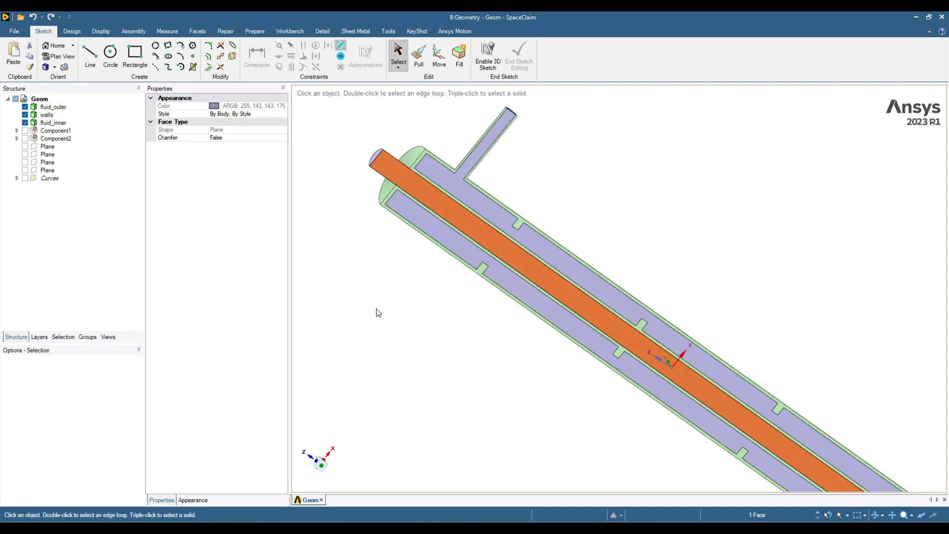
scroll(388, 360, down, 5)
scroll(487, 232, down, 4)
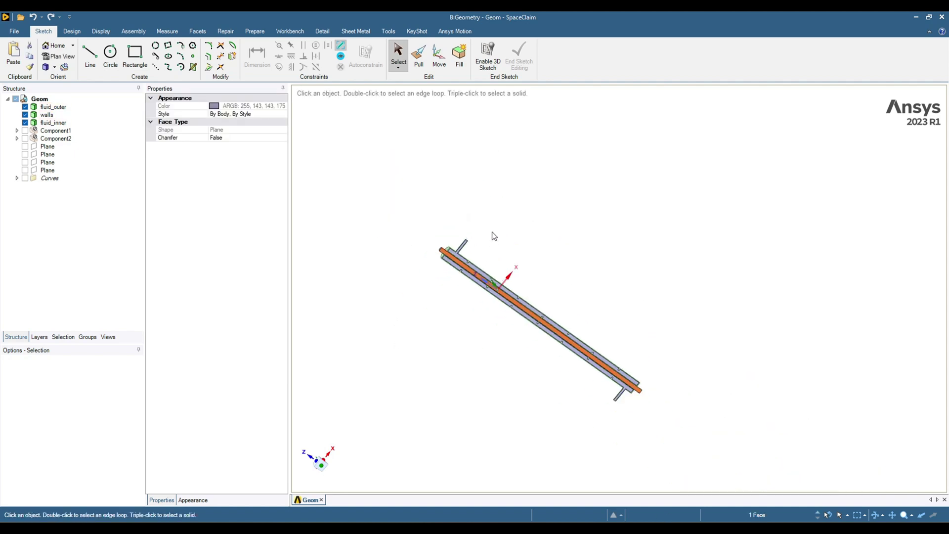
scroll(445, 349, up, 3)
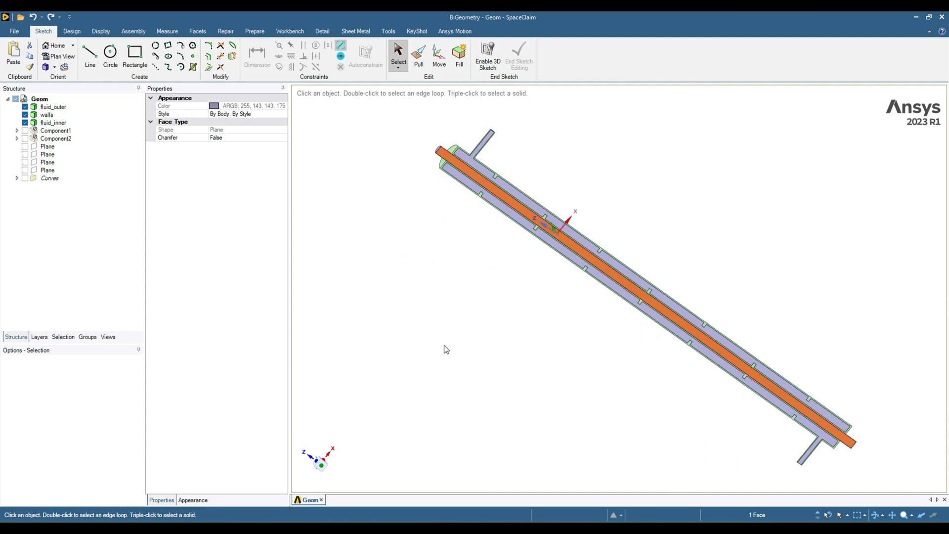
click(465, 184)
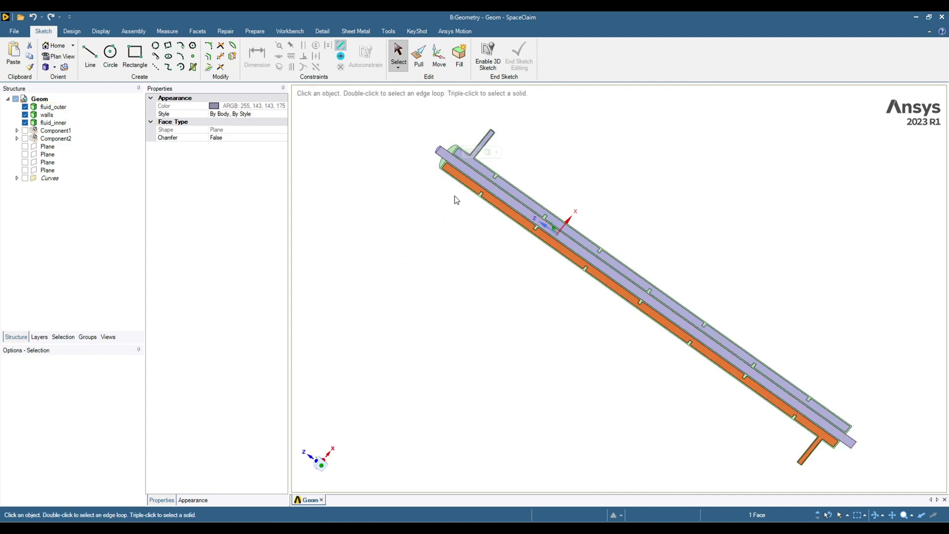
scroll(467, 207, up, 3)
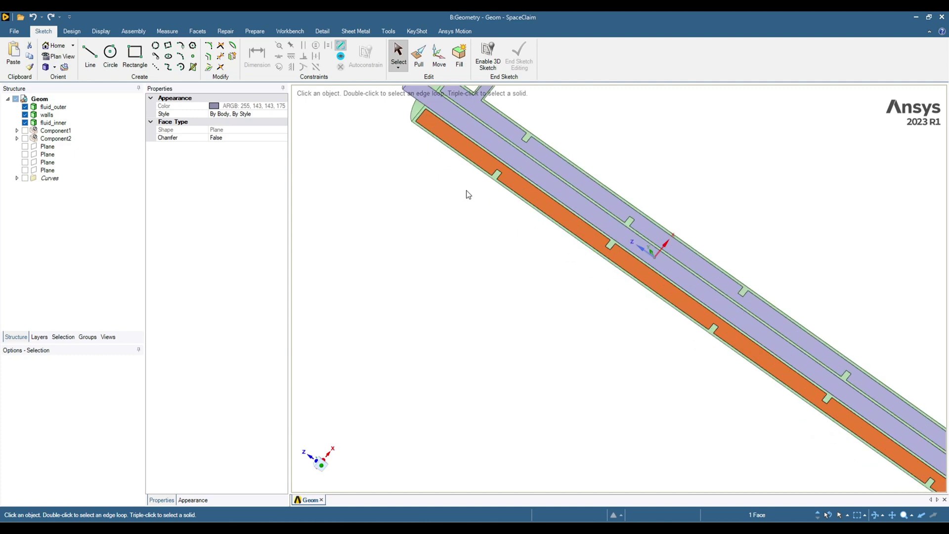
scroll(439, 291, down, 2)
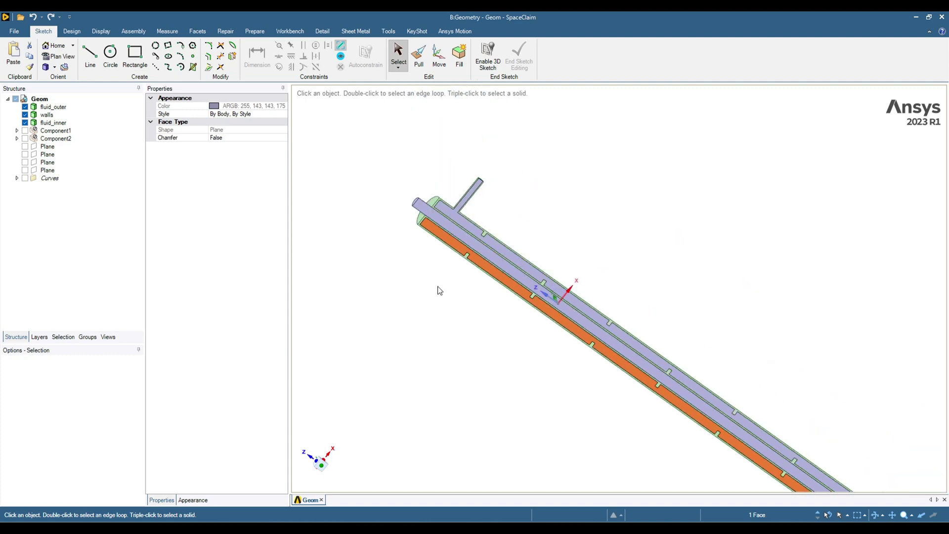
Hide the fluid_inner and fluid_outer bodies to expose the heat exchanger's walls and baffles
click(454, 232)
right_click(454, 231)
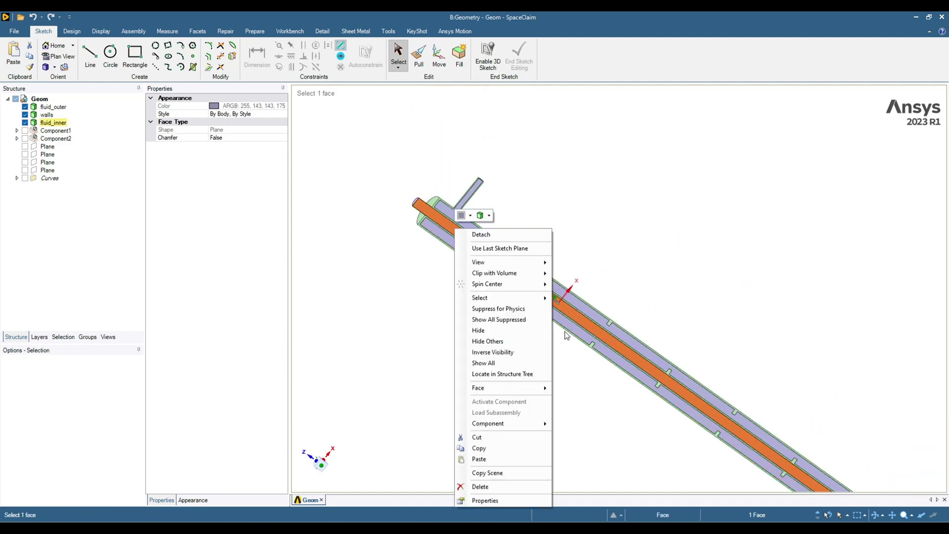
click(478, 330)
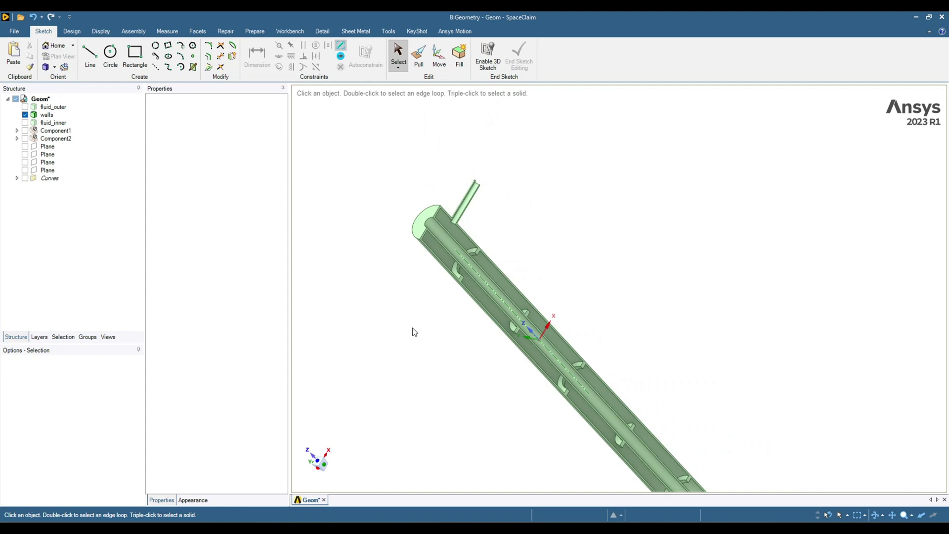
scroll(488, 301, up, 3)
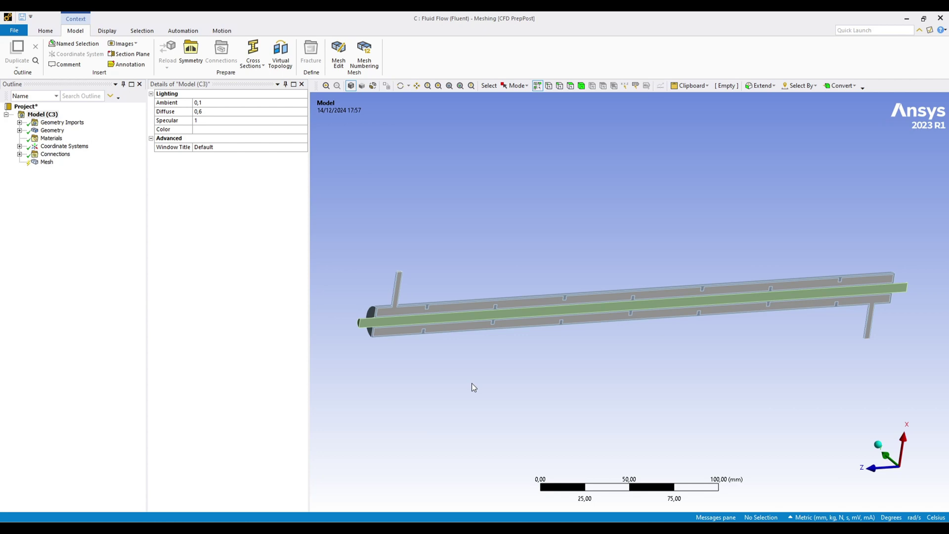
In Ansys Meshing, generate the heat exchanger's mesh with the default mesh settings
click(46, 162)
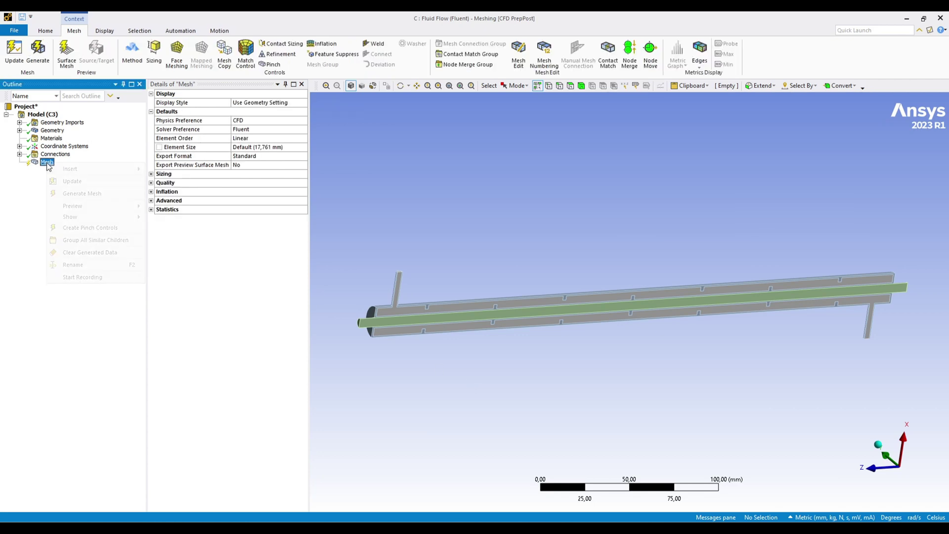
right_click(48, 163)
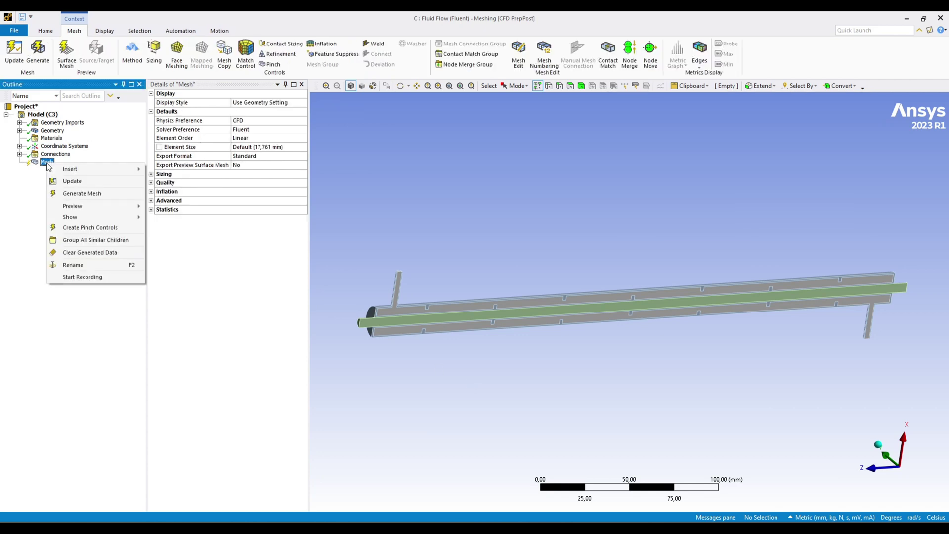
click(65, 197)
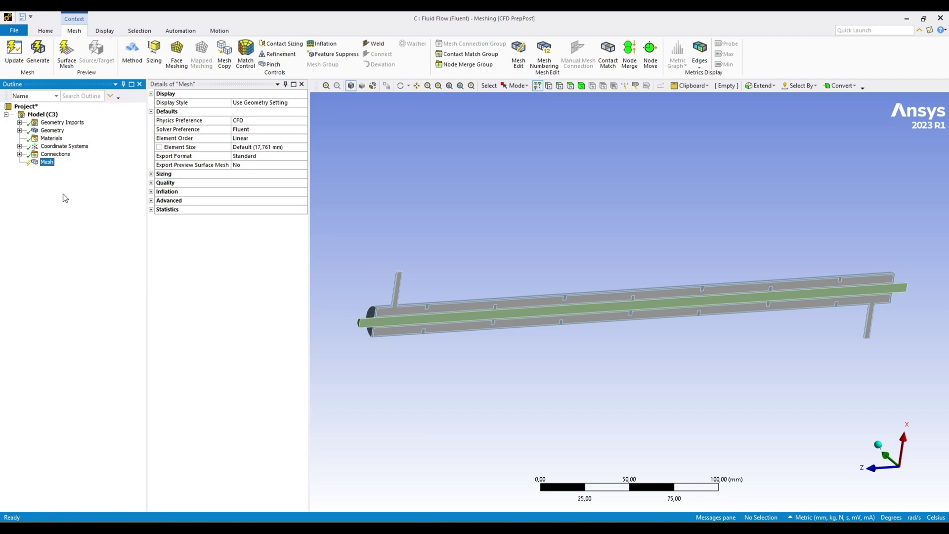
Examine the generated mesh around the side port and shell end, especially the elements across the wall thickness
scroll(352, 342, up, 5)
middle_drag(627, 381, 574, 346)
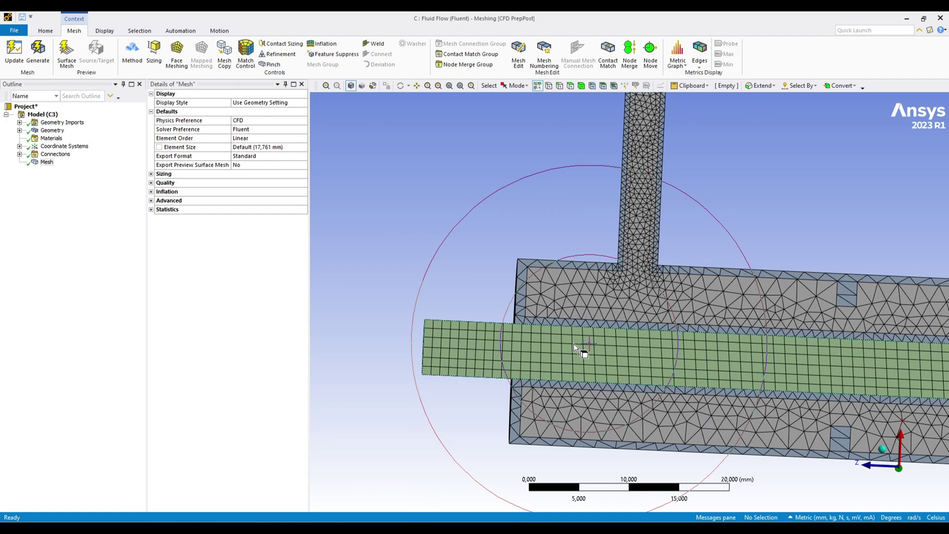
scroll(660, 282, down, 2)
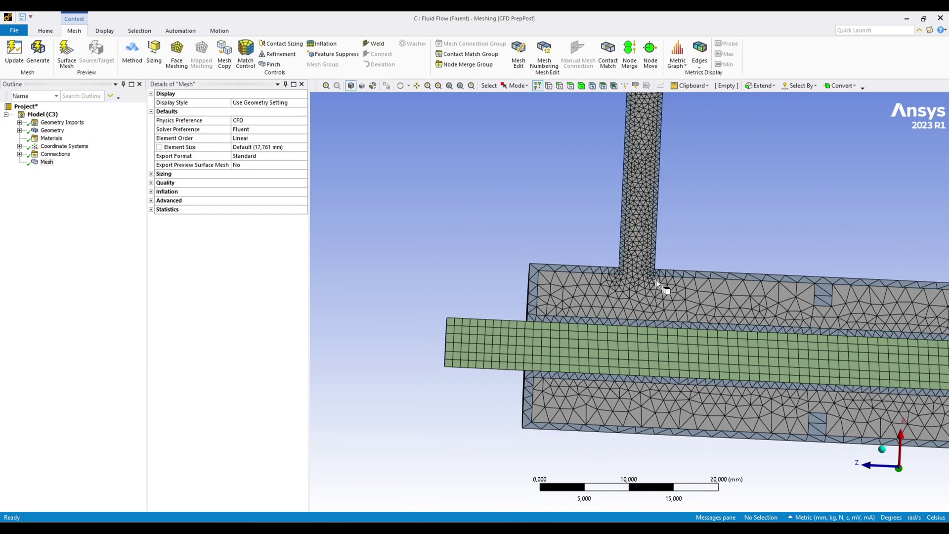
middle_drag(661, 281, 645, 327)
scroll(645, 326, up, 3)
scroll(645, 326, up, 1)
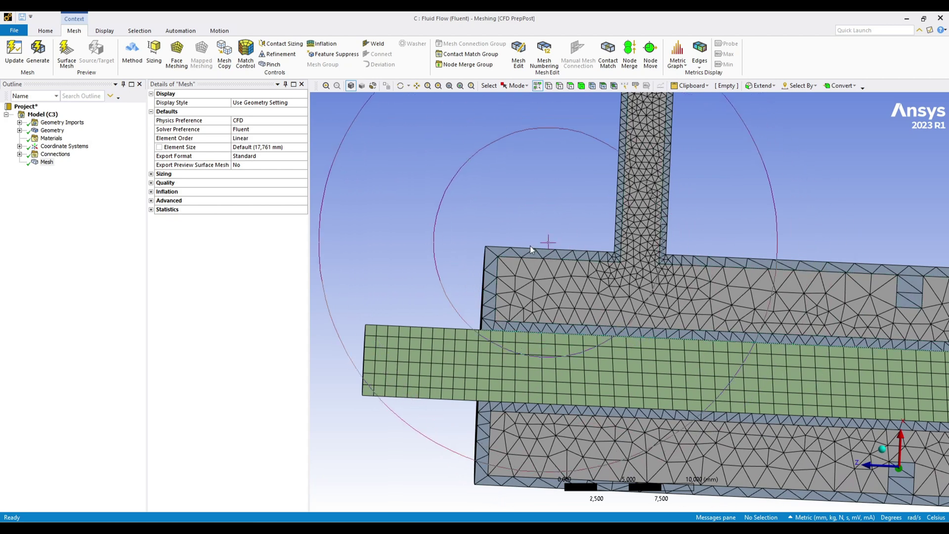
click(488, 253)
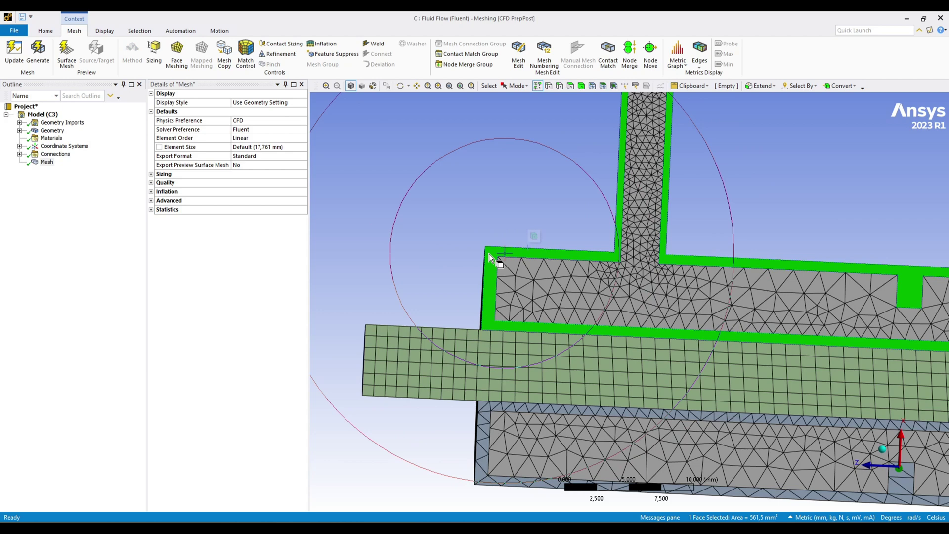
click(47, 162)
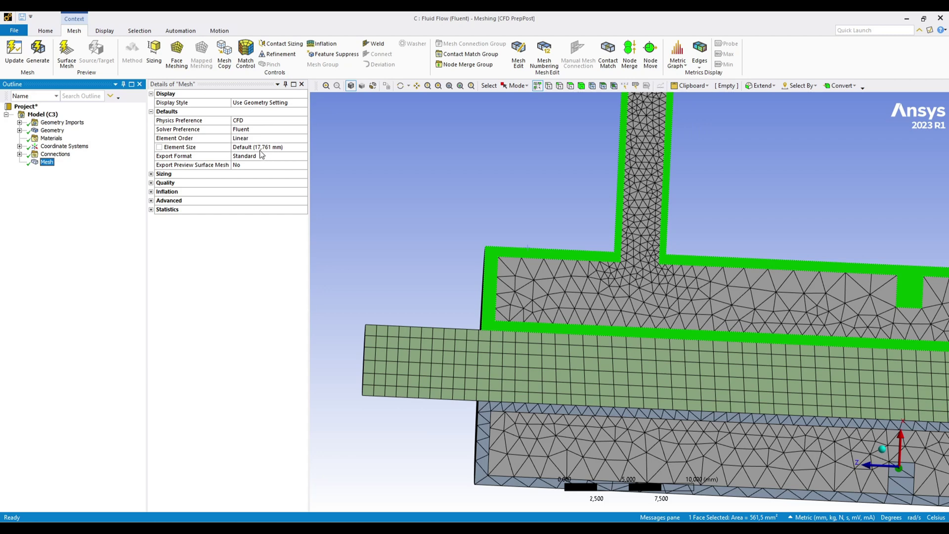
click(392, 195)
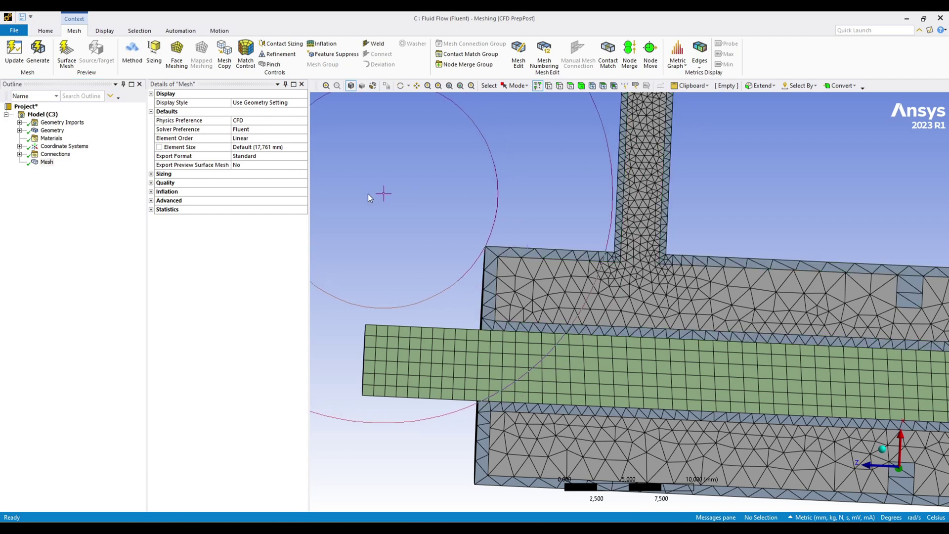
Set the global mesh element size to 2 mm and regenerate the mesh, checking the elements across the wall
click(250, 148)
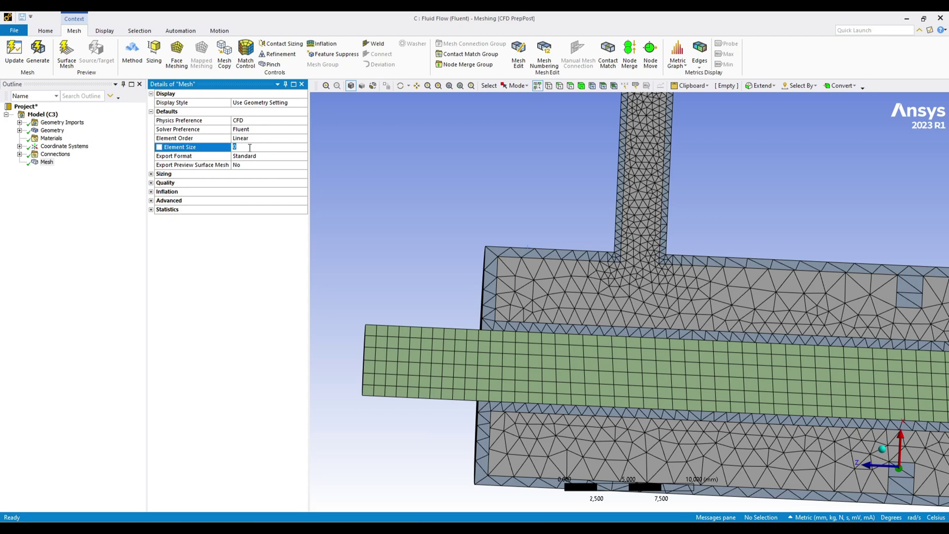
text(2)
key(Return)
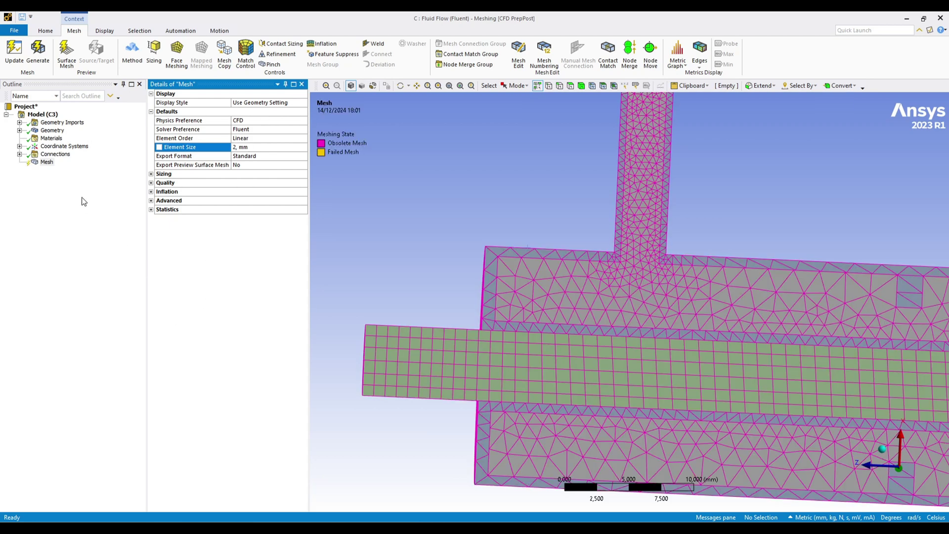
right_click(53, 167)
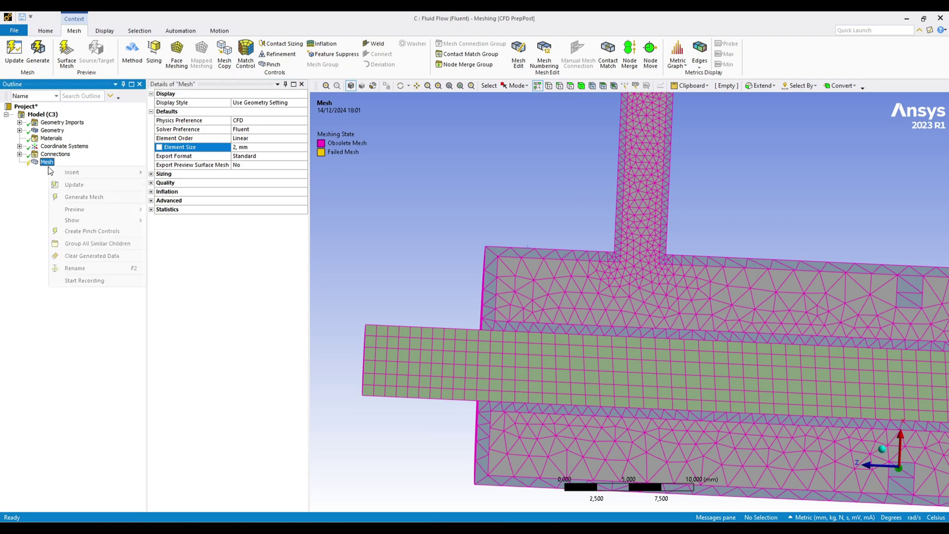
click(106, 197)
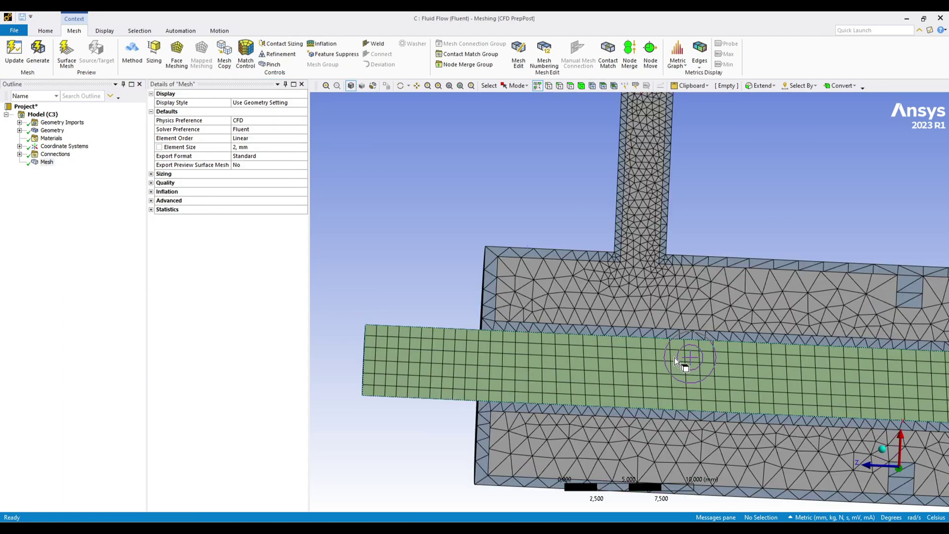
scroll(541, 311, up, 2)
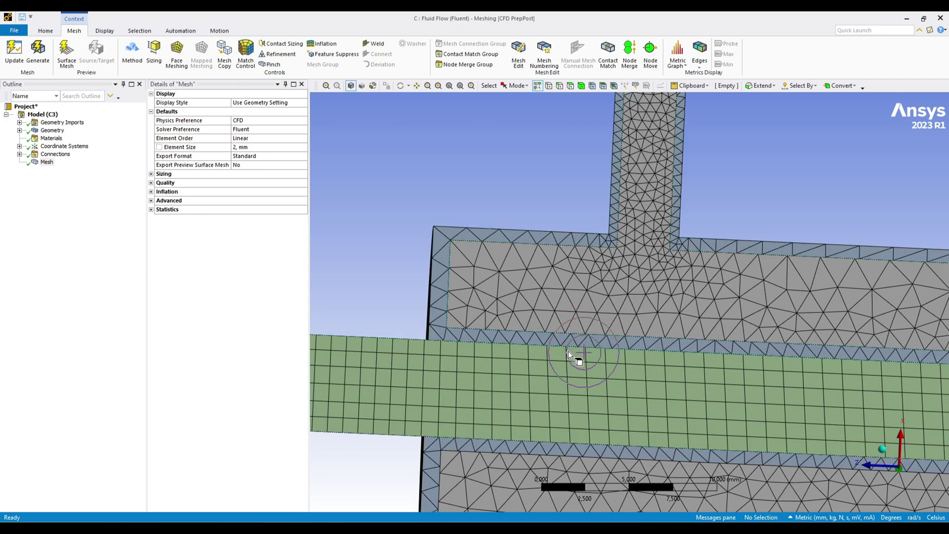
click(575, 339)
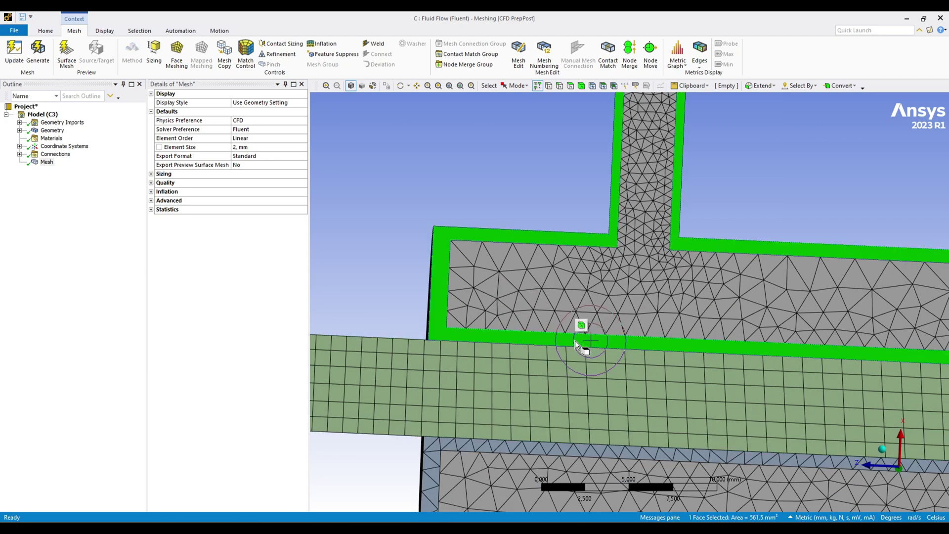
click(395, 208)
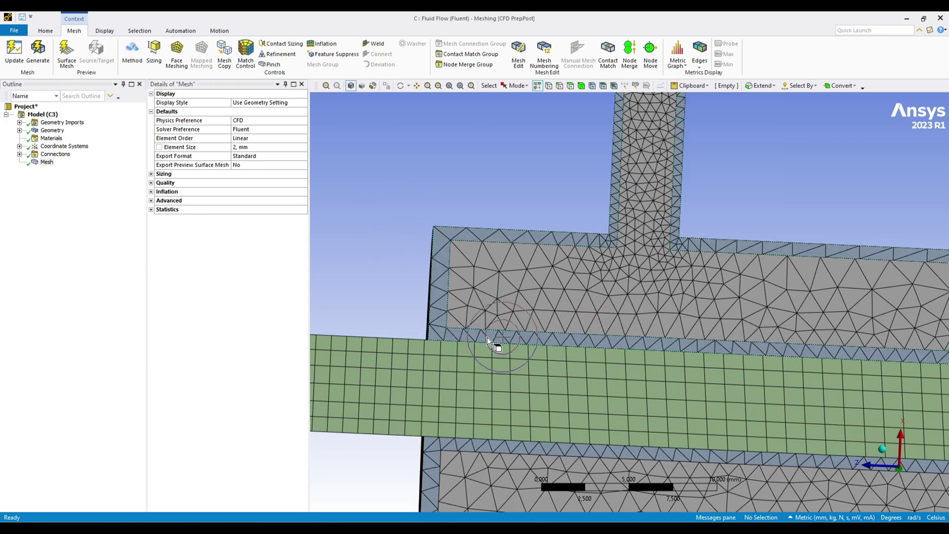
Set the global mesh element size to 0,5 mm and regenerate the mesh, inspecting the wall and fluid regions
click(243, 147)
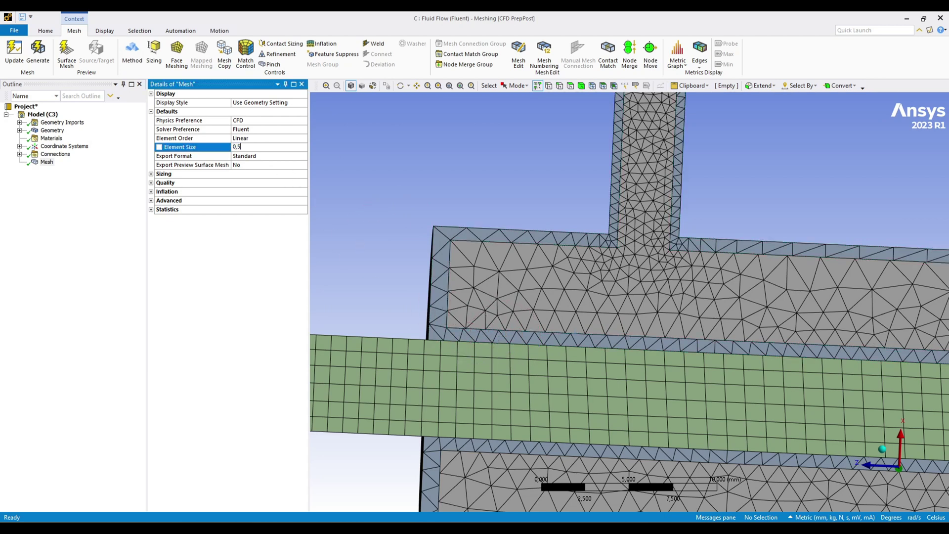
text(0,5)
key(Return)
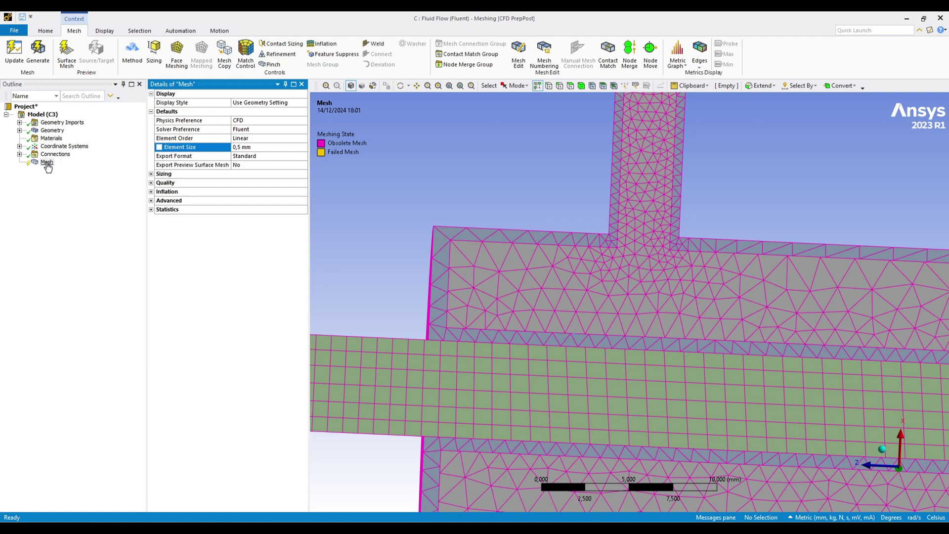
right_click(47, 162)
click(97, 195)
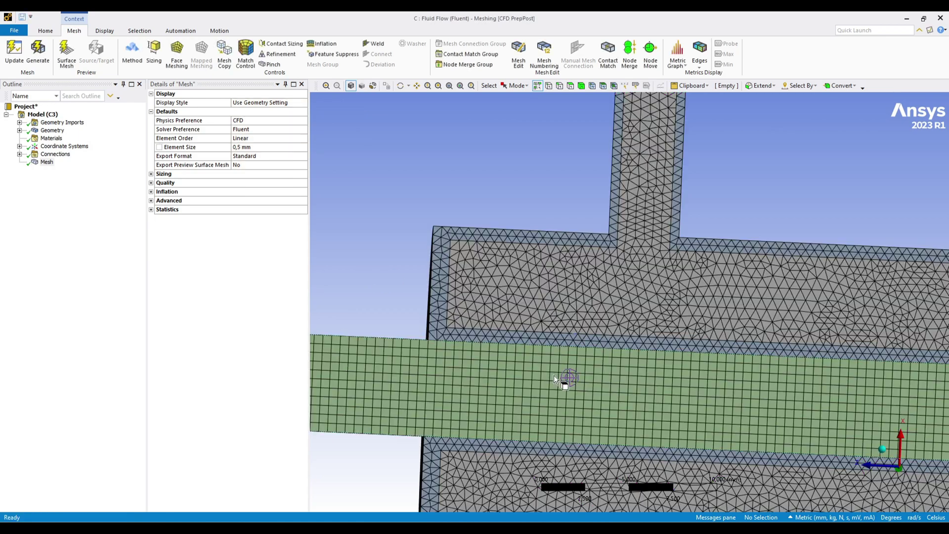
scroll(604, 239, up, 2)
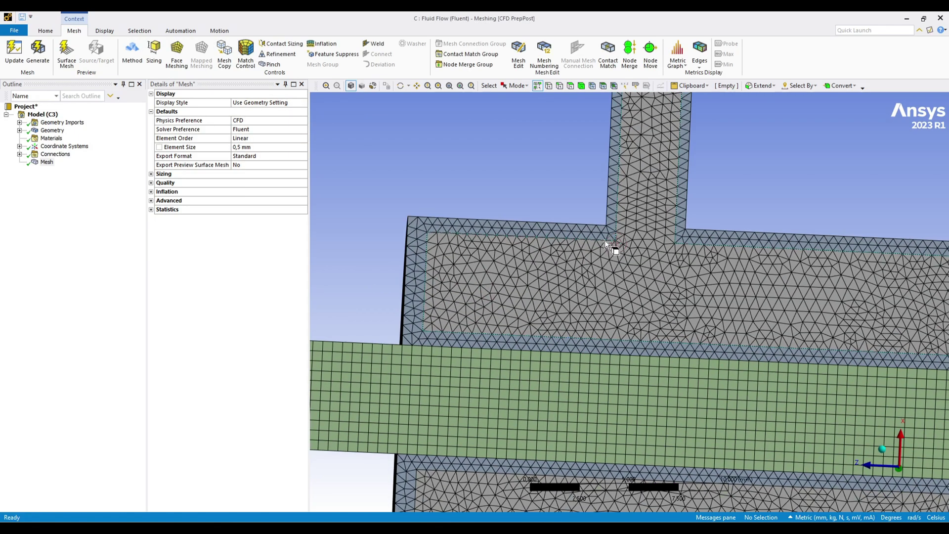
click(702, 232)
click(477, 158)
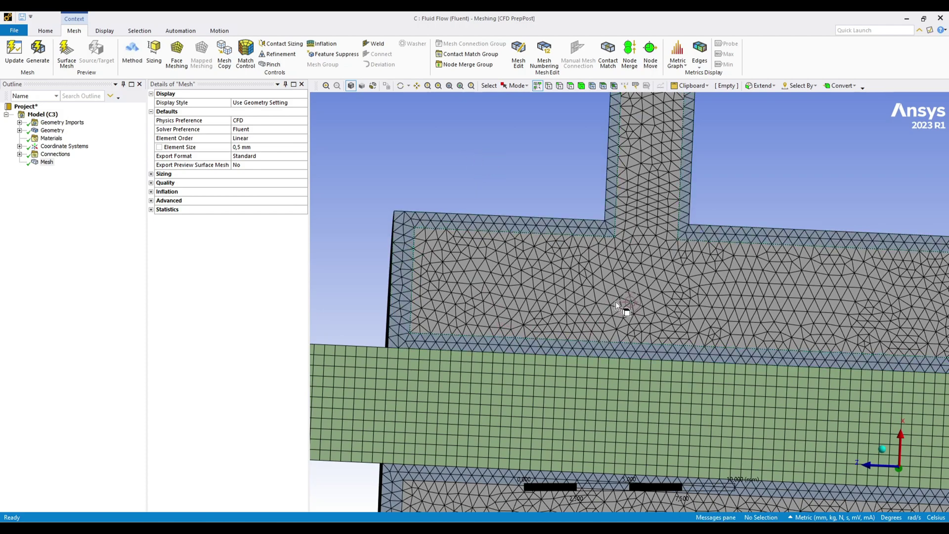
scroll(623, 293, up, 2)
scroll(544, 281, down, 5)
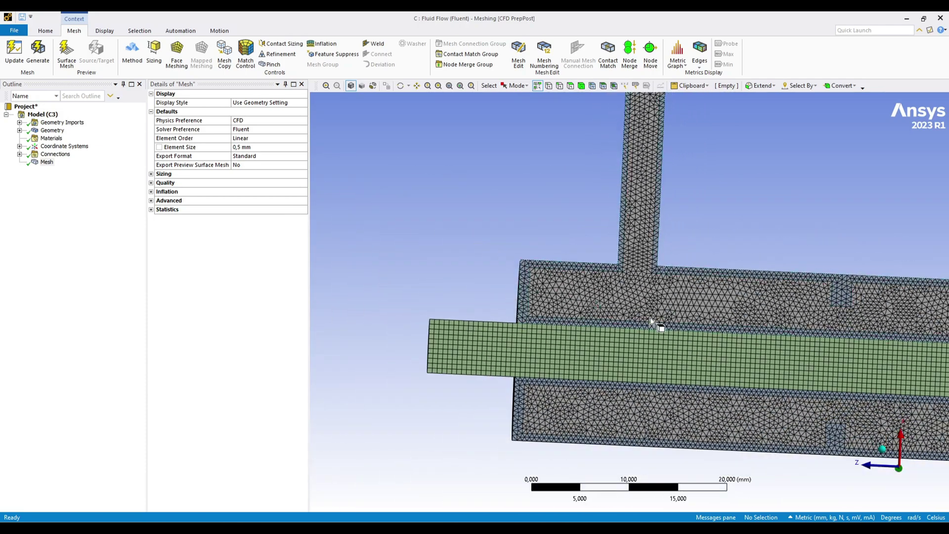
scroll(855, 320, up, 3)
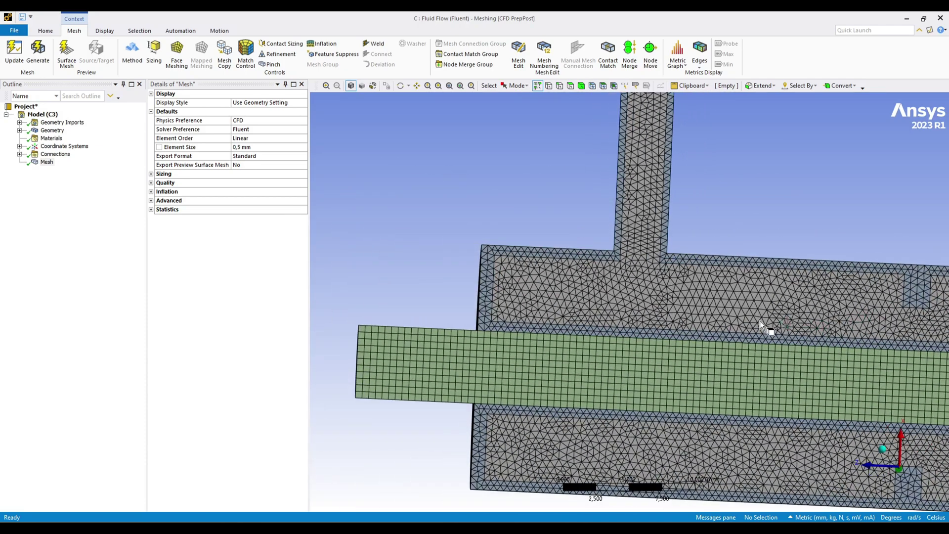
Insert a Sizing control under the model's mesh
click(47, 162)
right_click(46, 163)
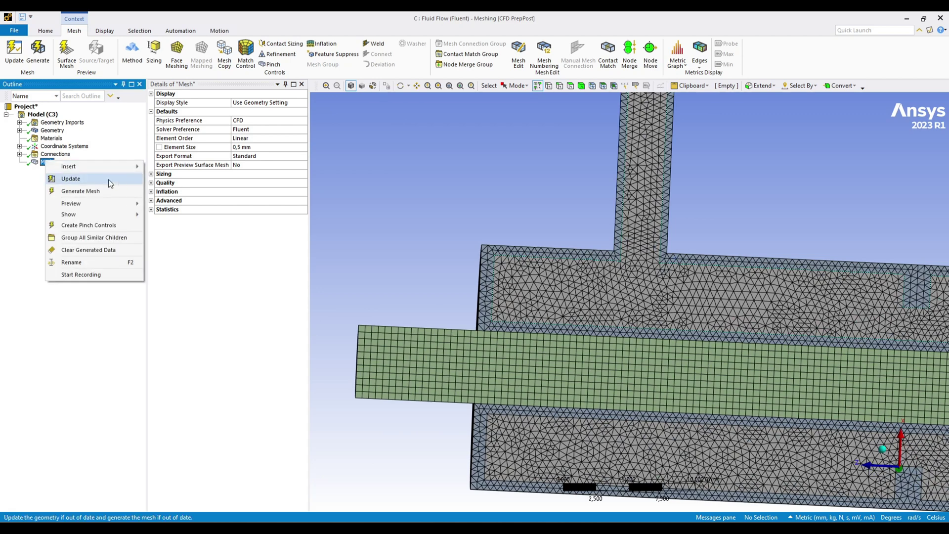
mouse_move(129, 168)
click(168, 180)
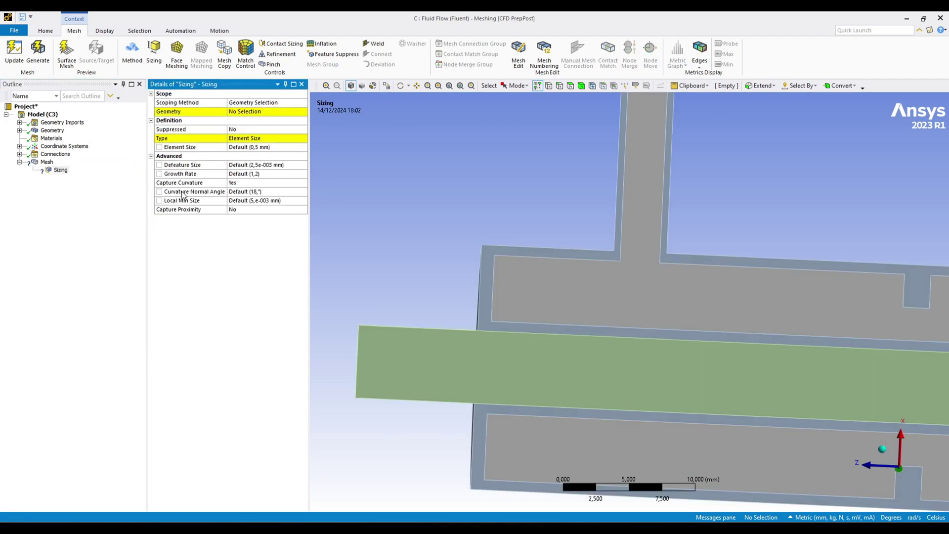
Scope the new sizing control to the outer fluid body and set its element size to 0,4 mm
click(581, 86)
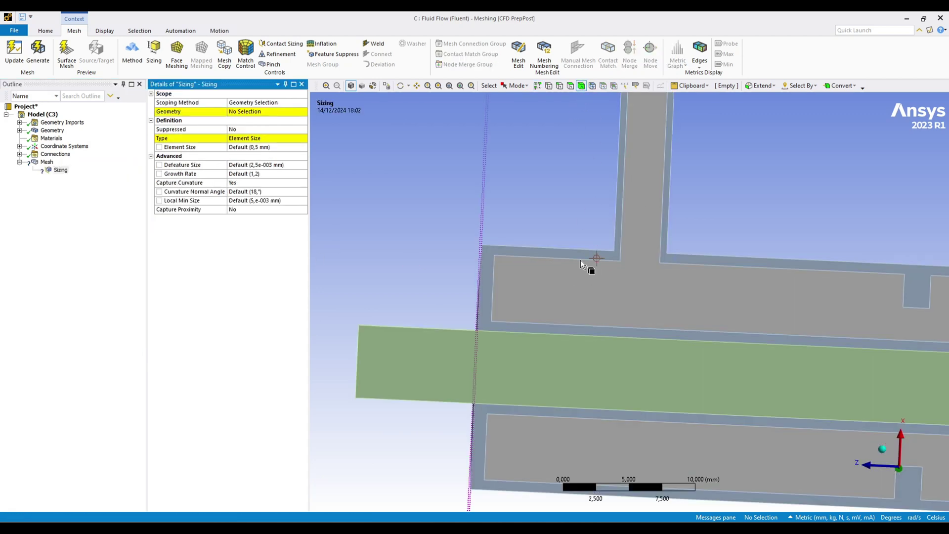
click(570, 295)
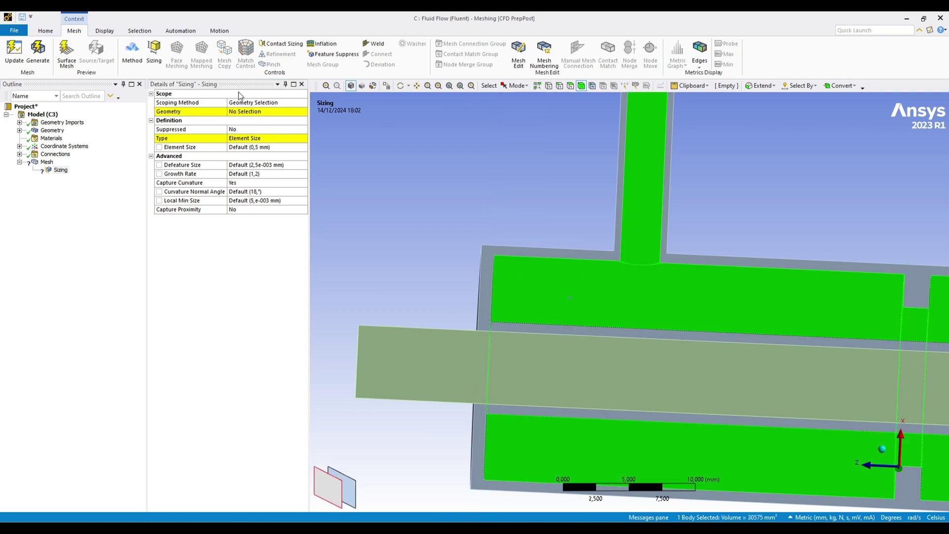
click(242, 112)
click(244, 113)
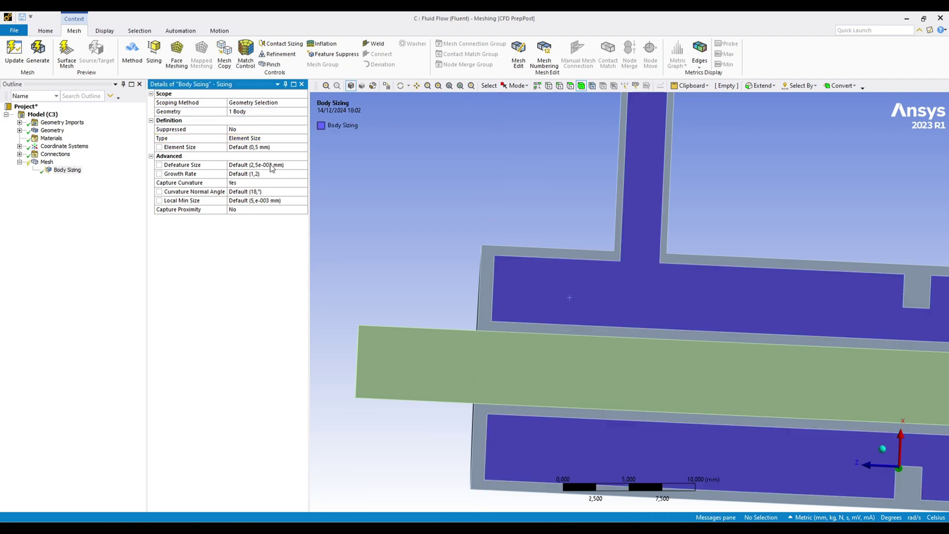
click(249, 148)
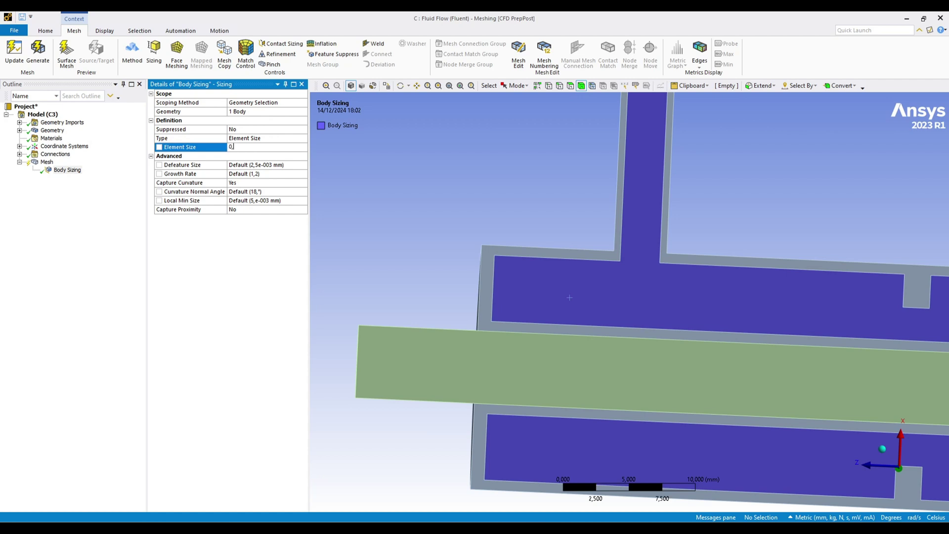
key(Return)
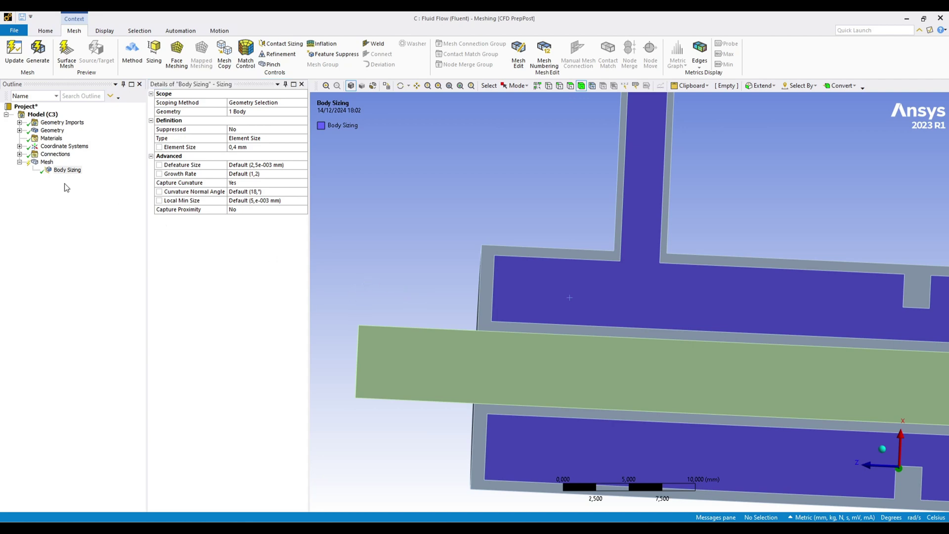
Insert a second Sizing control on the inner fluid body with an element size of 0,4 mm
right_click(48, 163)
mouse_move(117, 171)
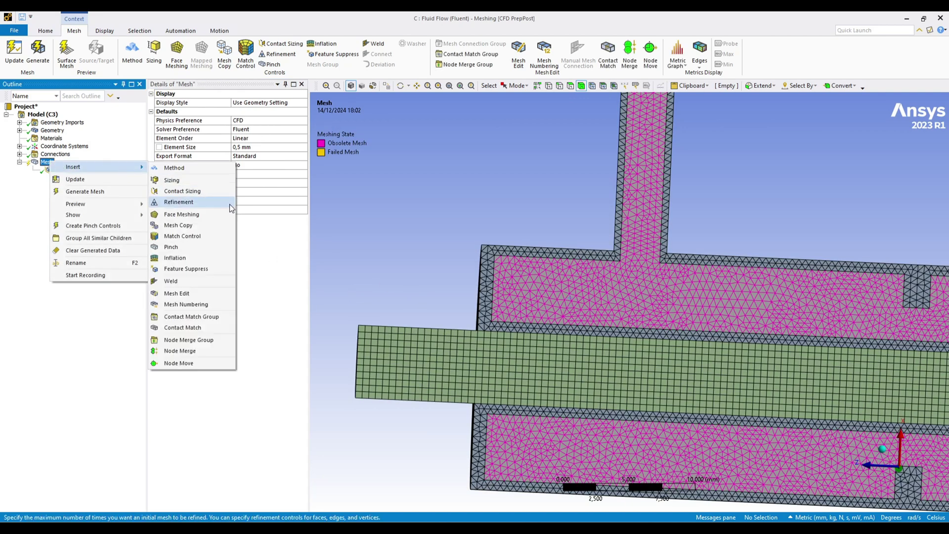
click(191, 182)
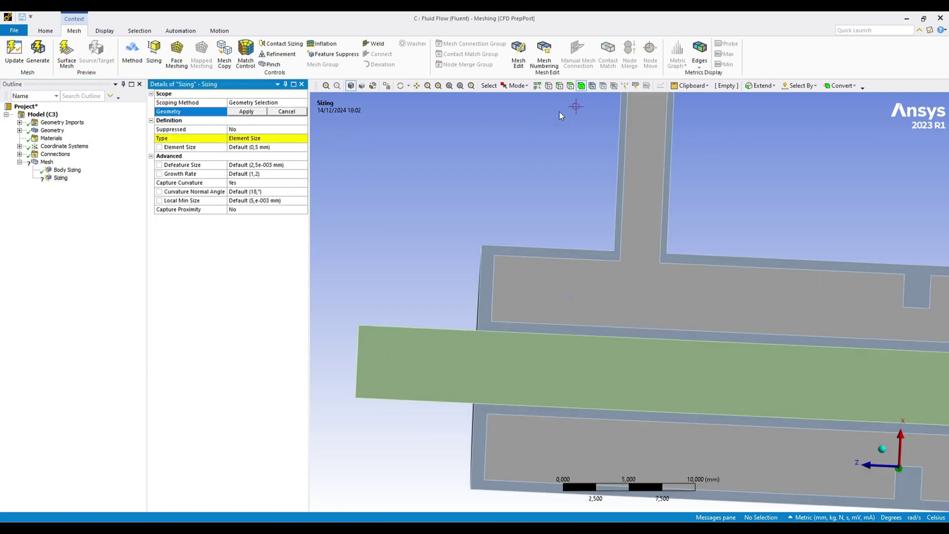
click(426, 362)
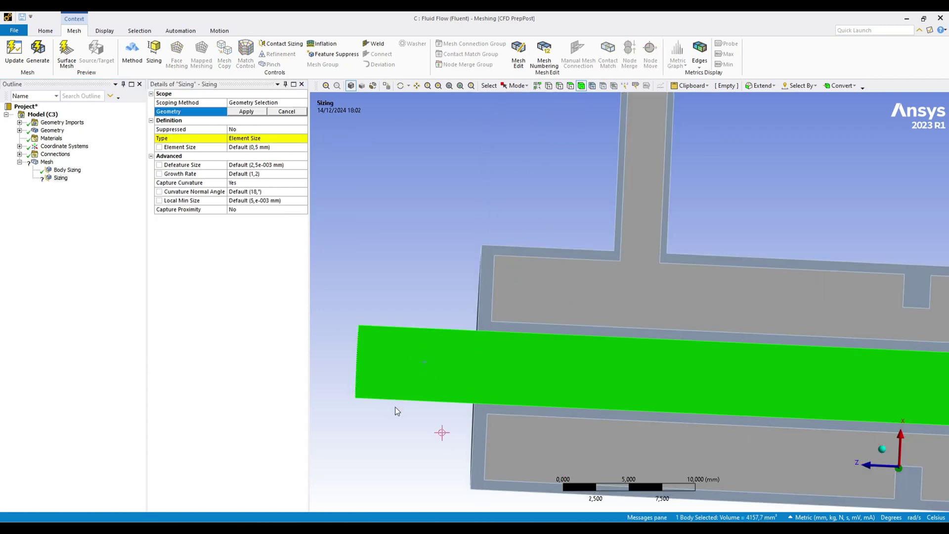
click(246, 111)
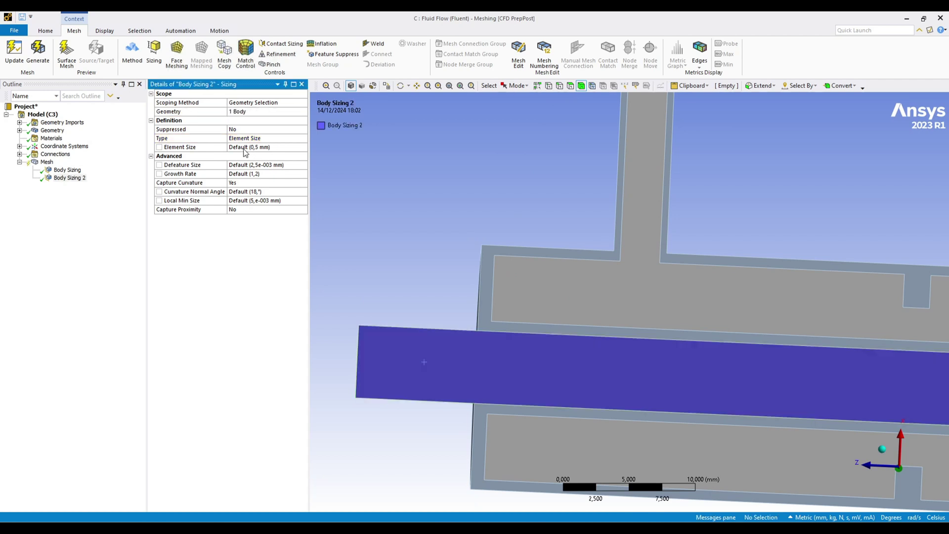
click(251, 147)
text(0,4)
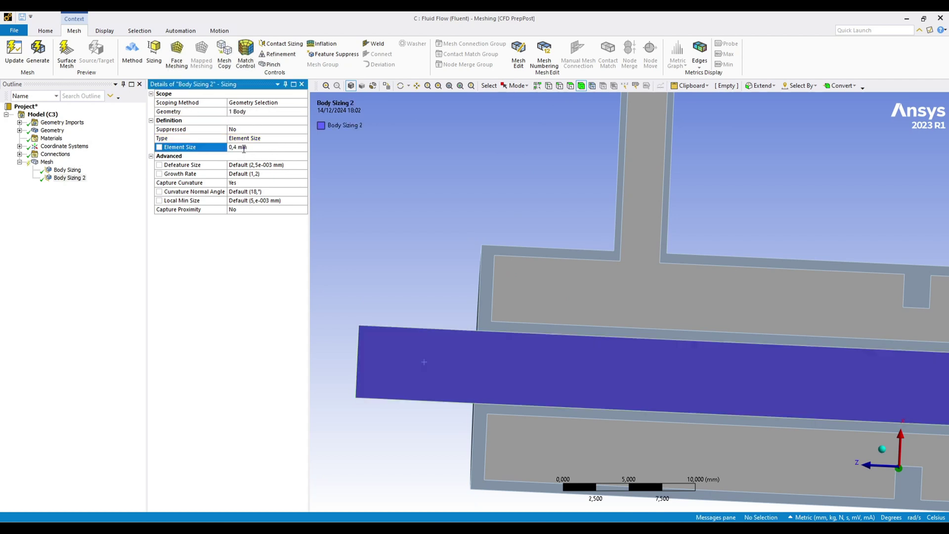
click(45, 251)
Regenerate the mesh and inspect the elements in the fluid regions and walls around the shell end
click(48, 163)
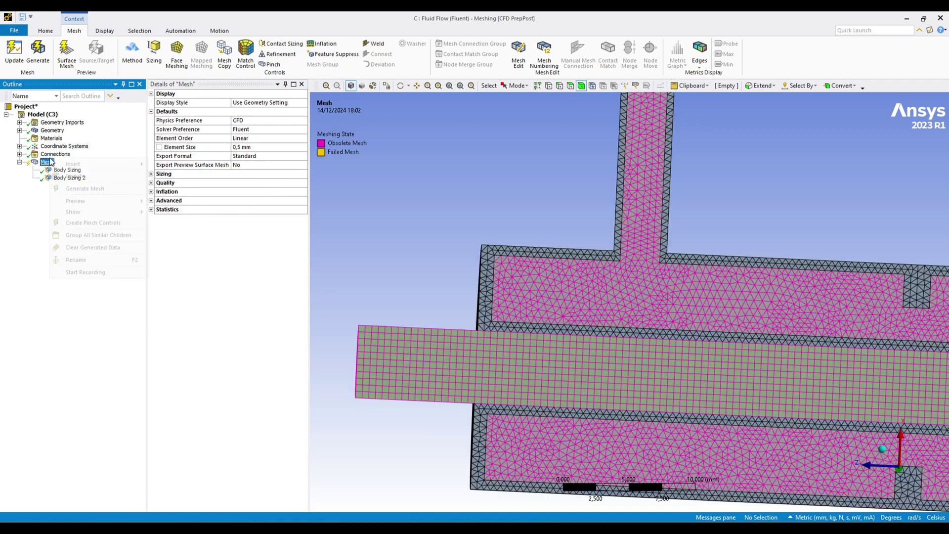
right_click(48, 162)
click(84, 188)
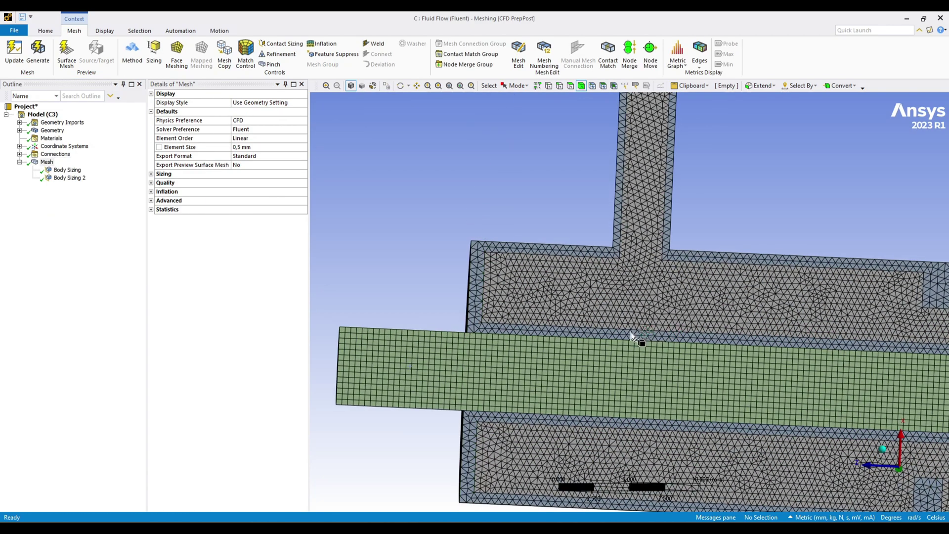
middle_drag(603, 319, 645, 325)
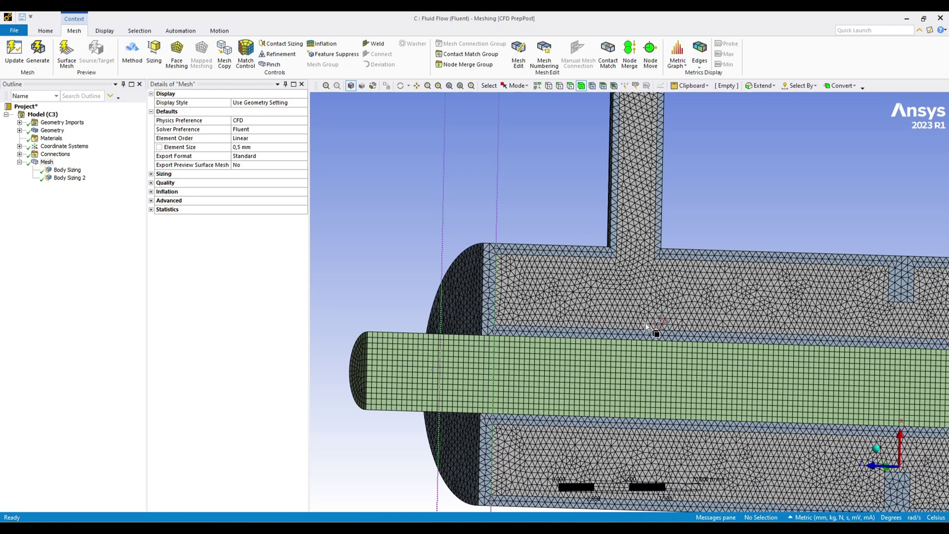
middle_drag(603, 332, 579, 331)
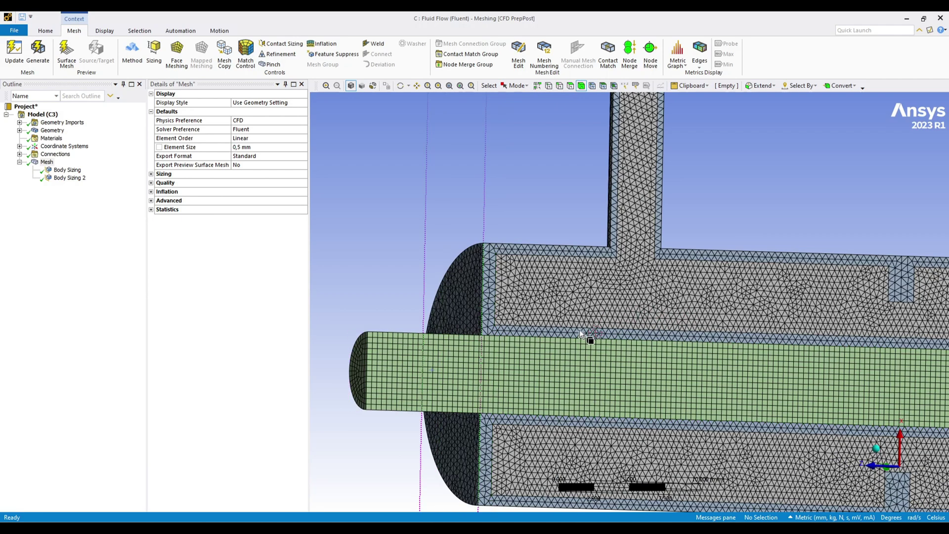
Hide the wall body so only the two fluid bodies are displayed
click(559, 248)
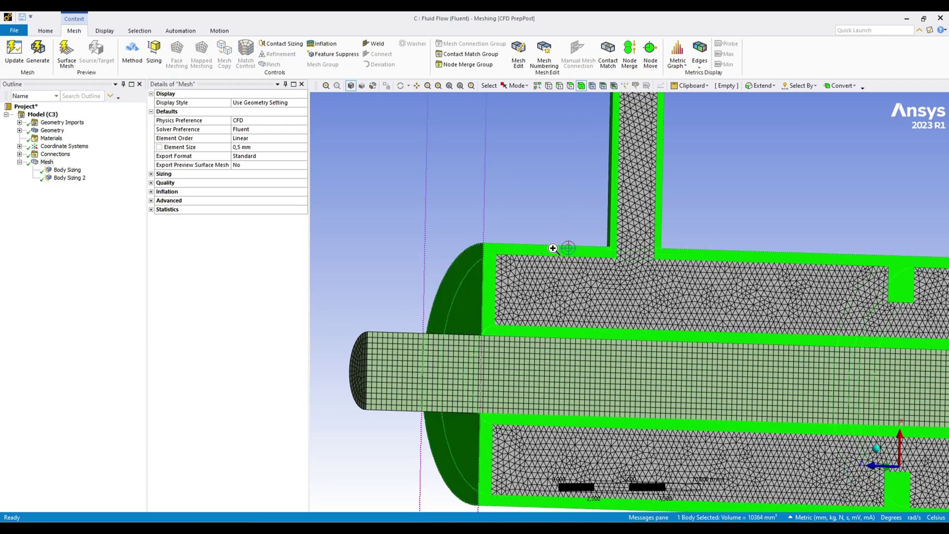
right_click(552, 248)
click(581, 306)
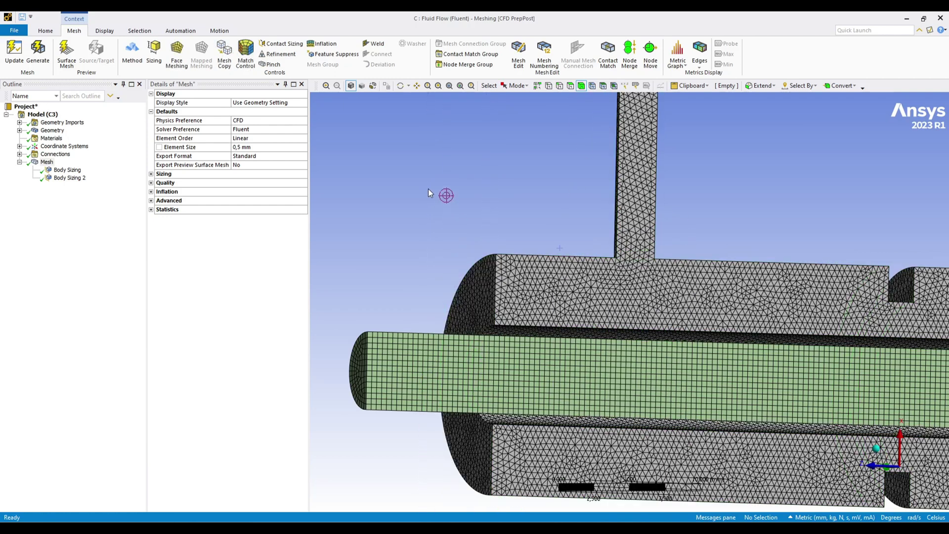
middle_drag(428, 189, 462, 386)
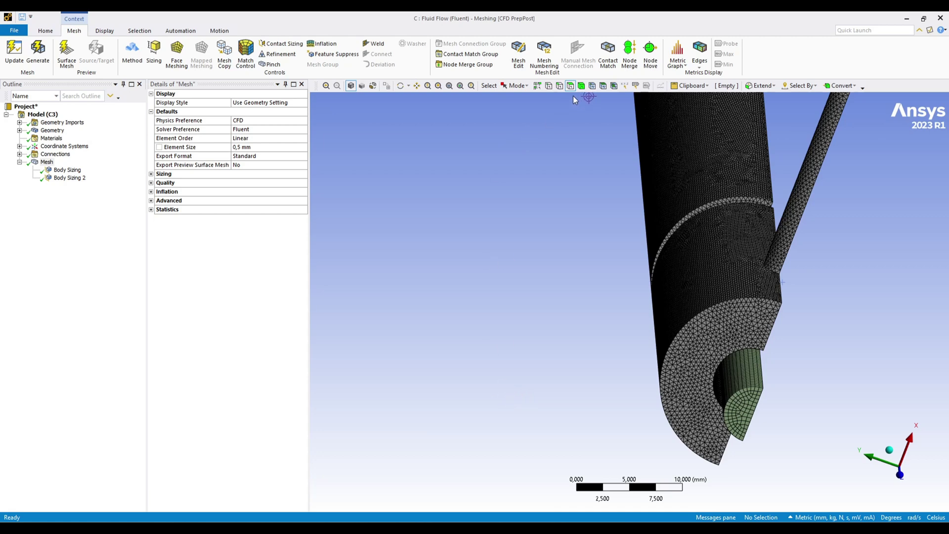
Create a named selection called inflation_inlet from the cylindrical outer face of the inner fluid body
click(740, 373)
middle_drag(740, 372, 611, 395)
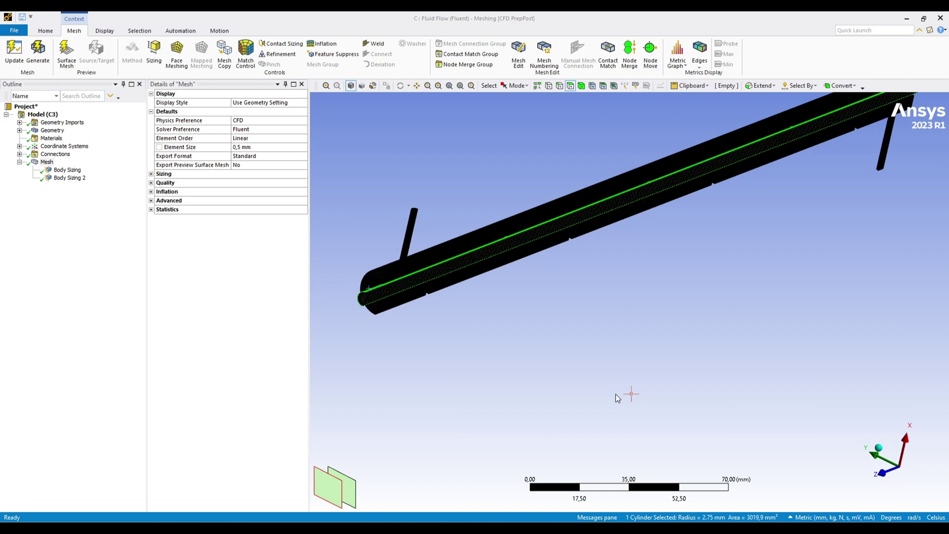
key(n)
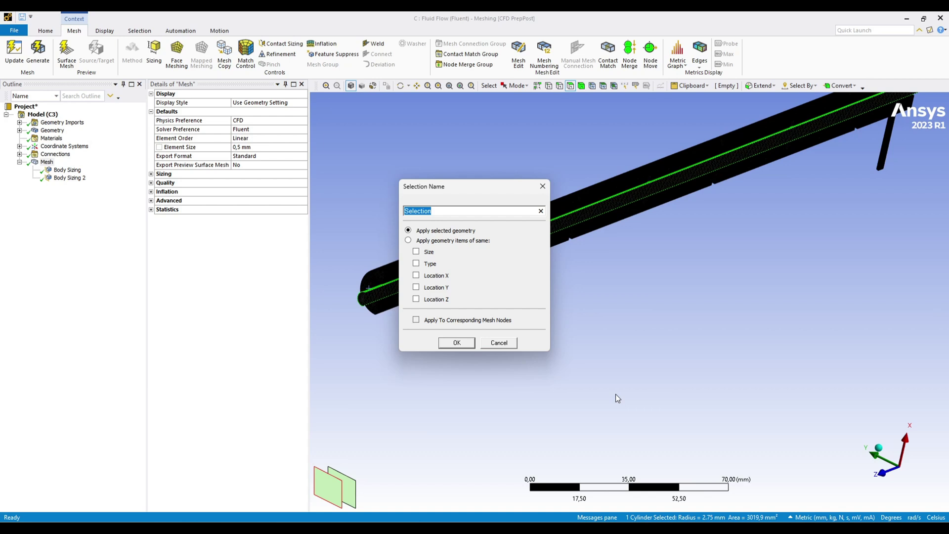
text(inflation_inlet)
key(Return)
Hide the inner fluid body to expose the bore of the outer fluid body
scroll(428, 303, down, 2)
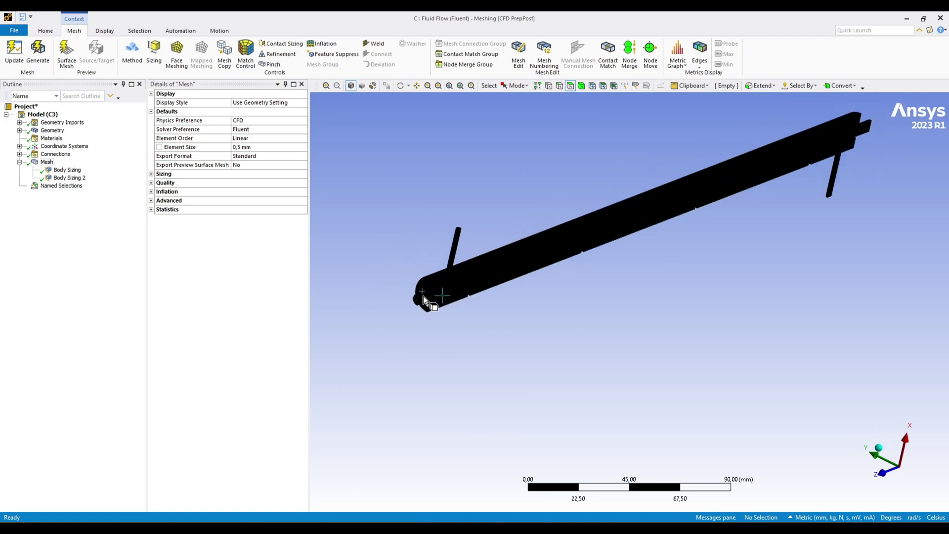
scroll(429, 277, up, 5)
click(500, 344)
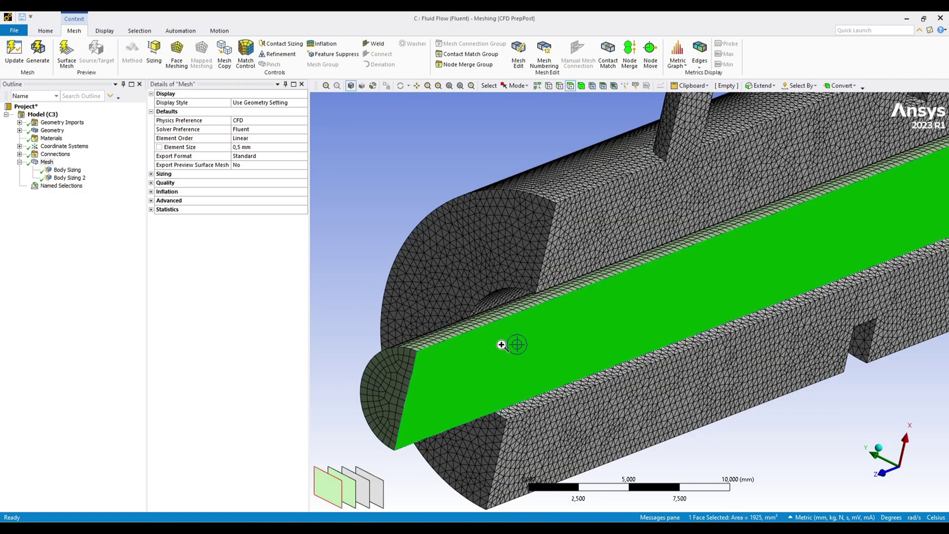
right_click(502, 344)
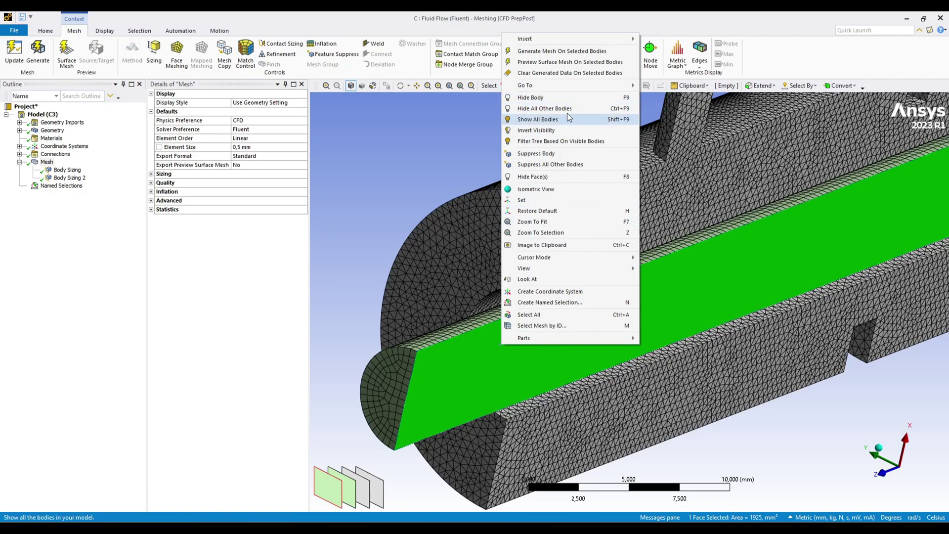
click(618, 97)
middle_drag(692, 454, 640, 298)
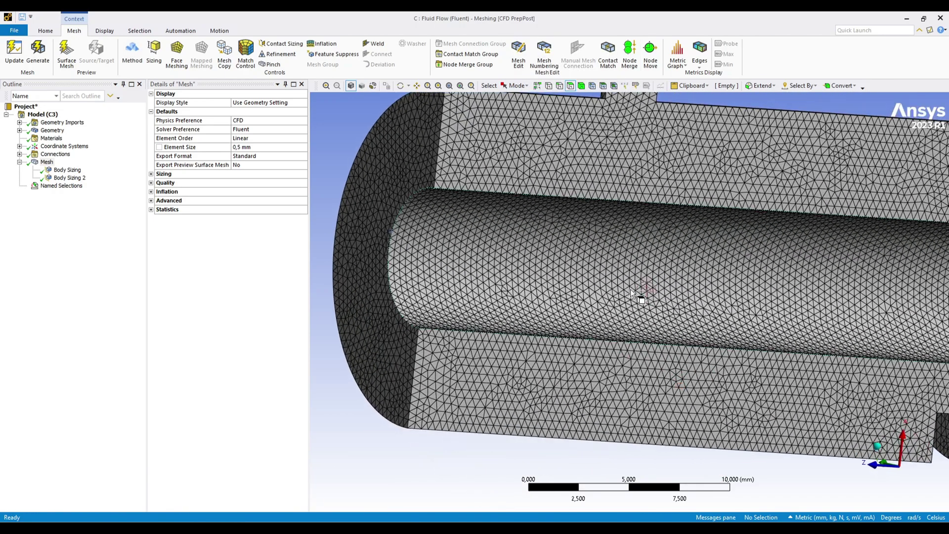
Create a named selection called inflation_outer from the outer fluid's bore faces and the adjoining baffle slot faces along its whole length
click(572, 298)
scroll(543, 312, down, 5)
scroll(568, 313, down, 5)
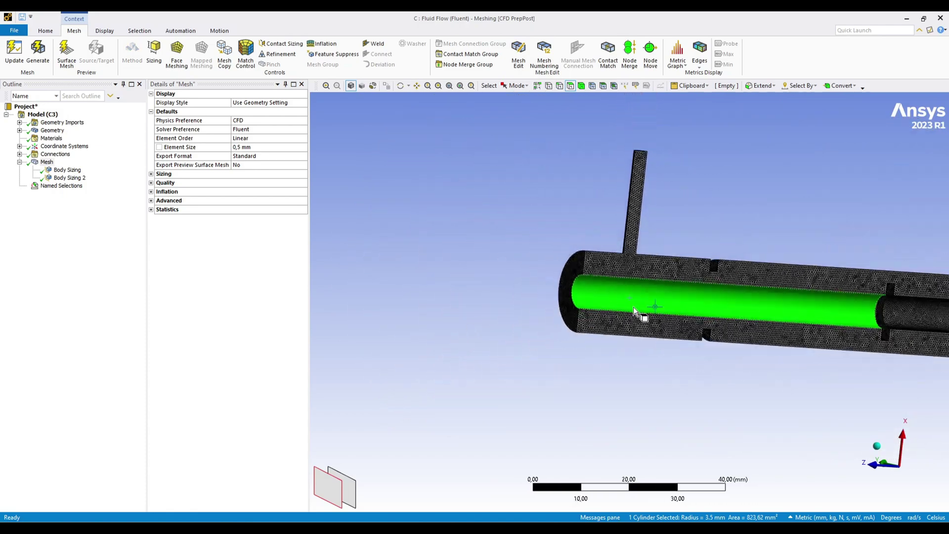
right_drag(791, 280, 870, 321)
middle_drag(721, 323, 583, 270)
ctrl+click(520, 238)
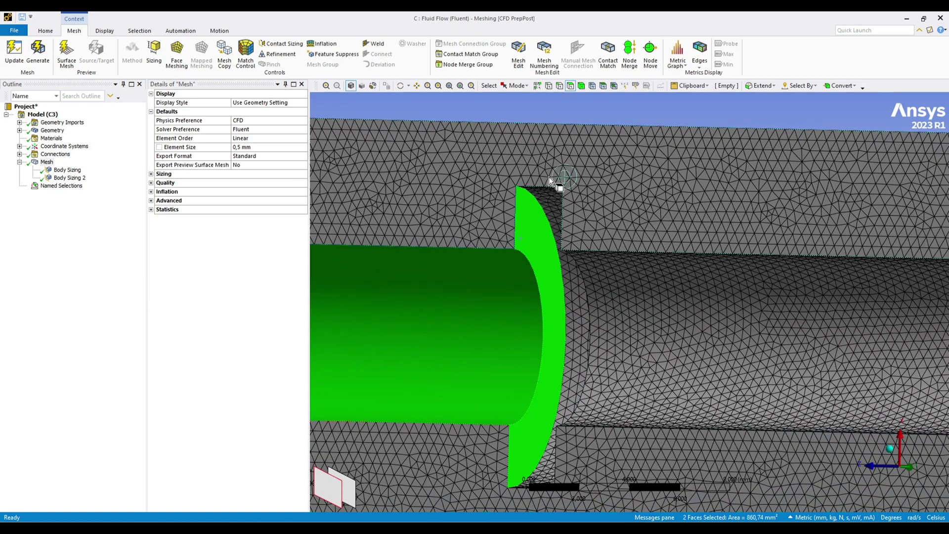
ctrl+click(540, 190)
middle_drag(540, 190, 564, 219)
ctrl+click(543, 218)
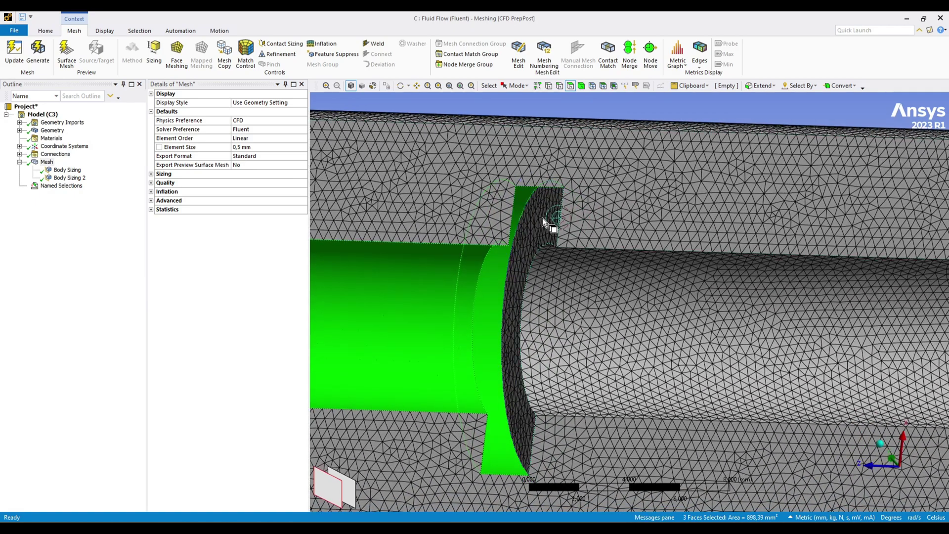
key(F7)
scroll(820, 317, down, 5)
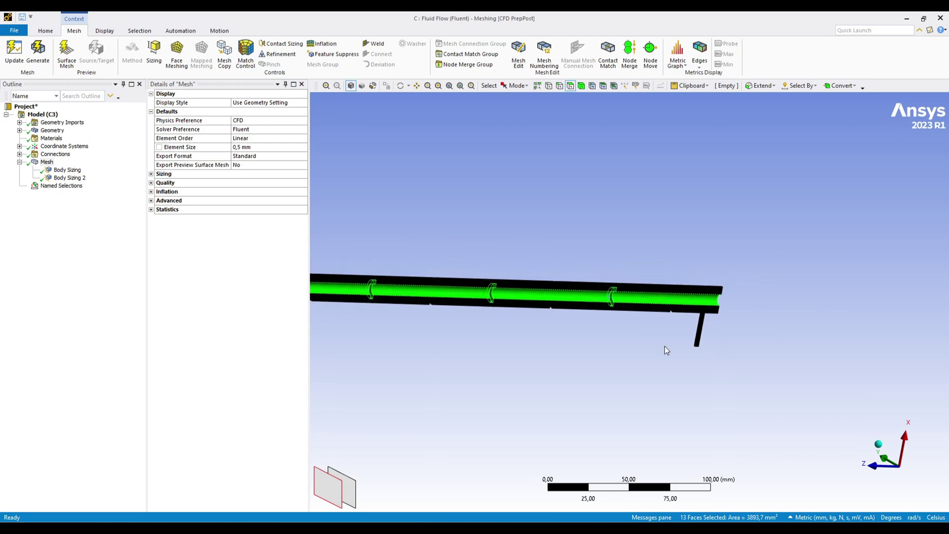
text(nin)
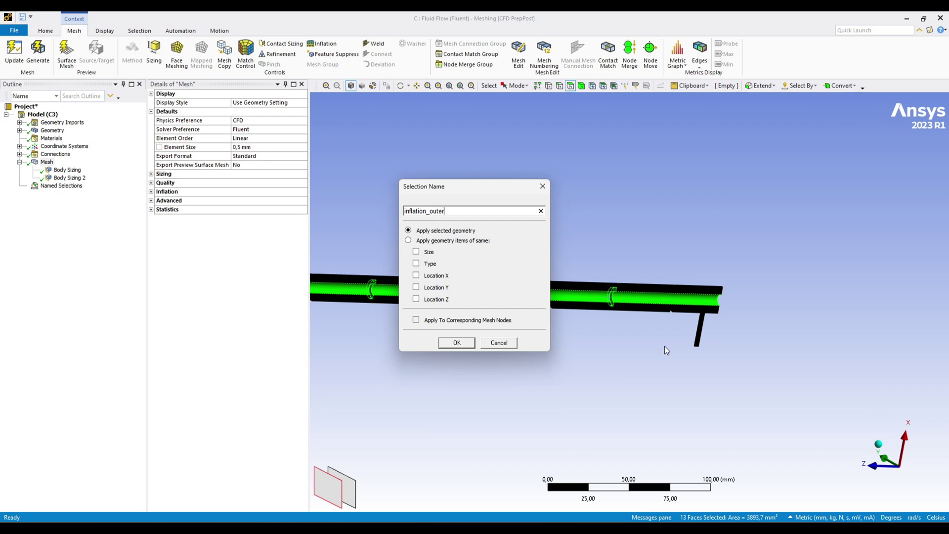
key(Return)
Examine the outer fluid's mesh along the inner bore and around the baffle slots
middle_drag(665, 346, 364, 290)
scroll(484, 324, up, 5)
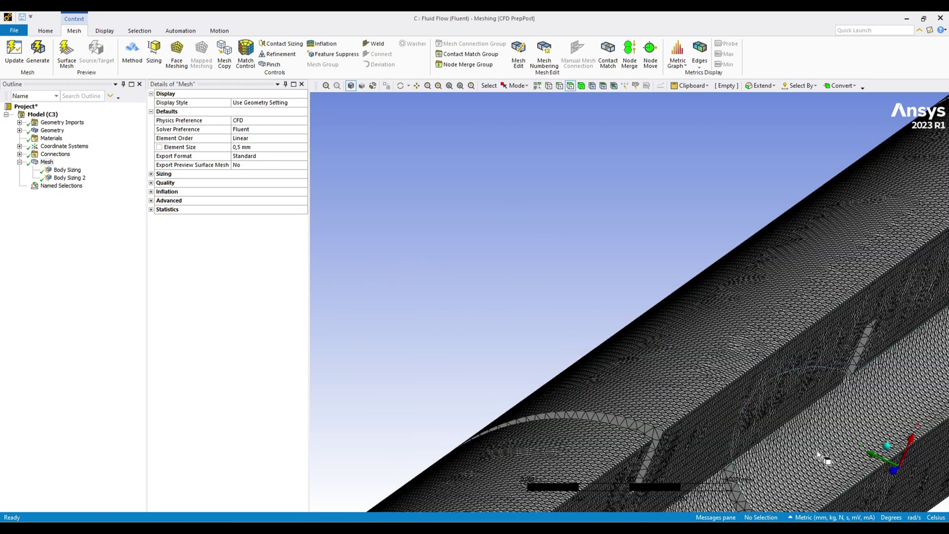
scroll(816, 450, down, 5)
scroll(736, 156, down, 2)
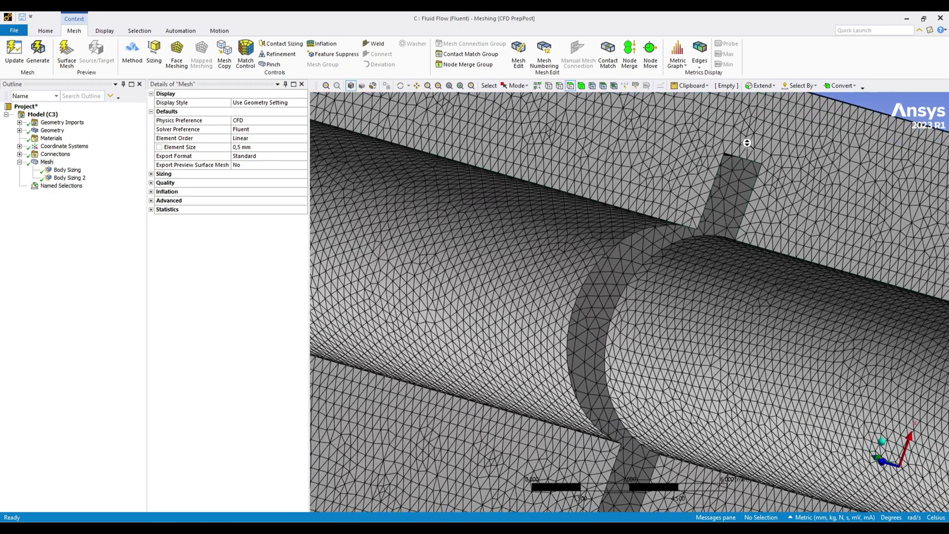
scroll(696, 192, down, 3)
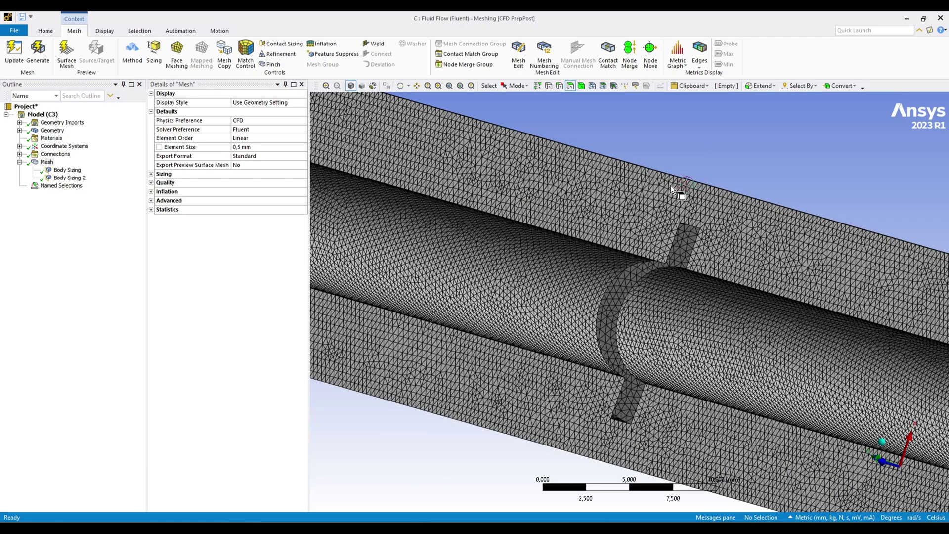
scroll(678, 187, down, 3)
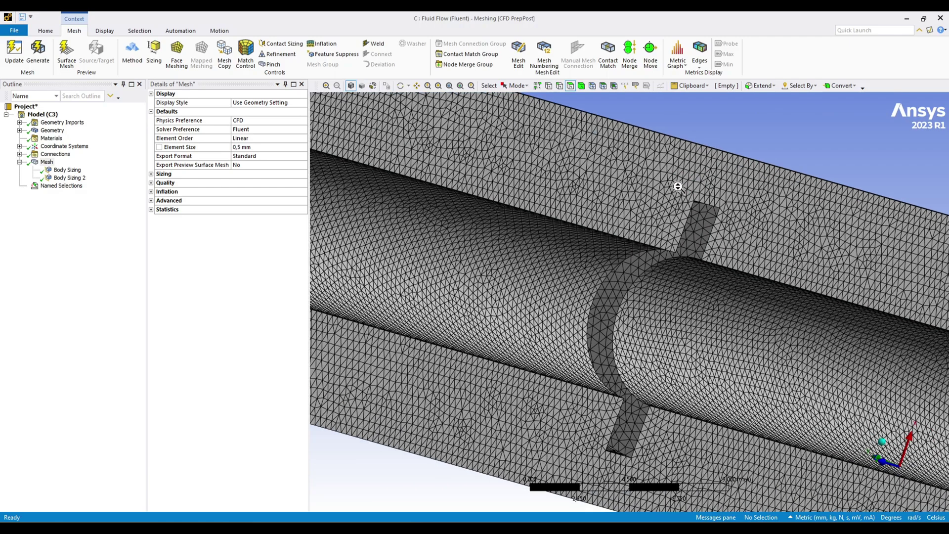
scroll(696, 193, down, 6)
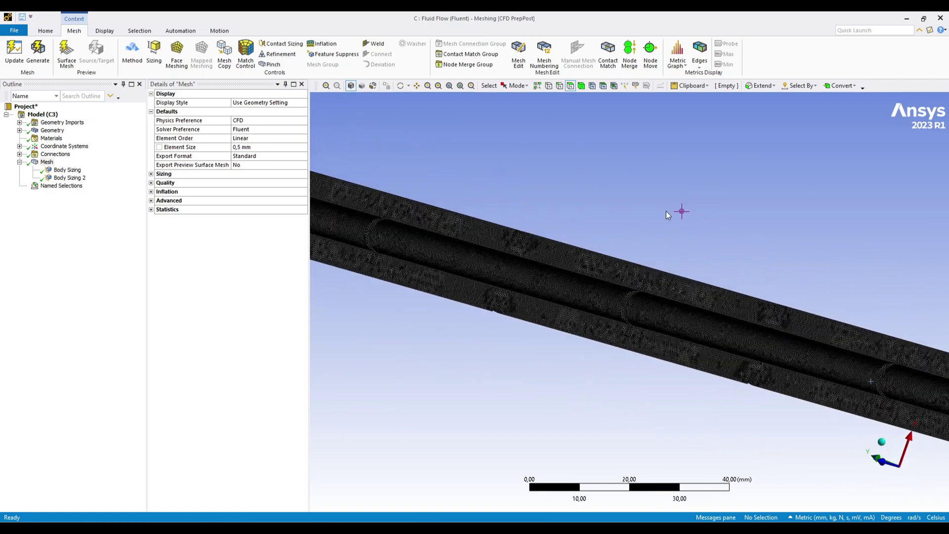
Add an inflation control to the mesh, show all bodies and scope the control to the inner fluid body
right_click(49, 162)
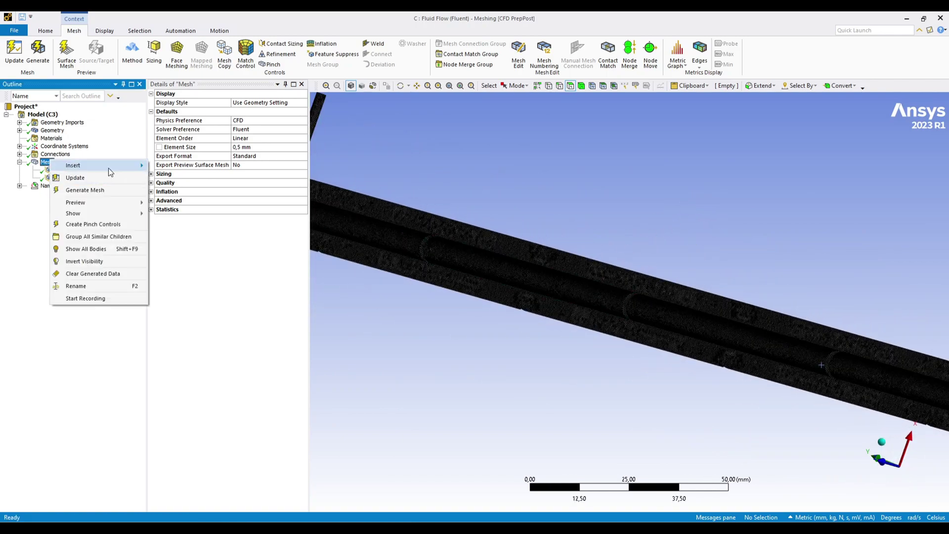
mouse_move(131, 168)
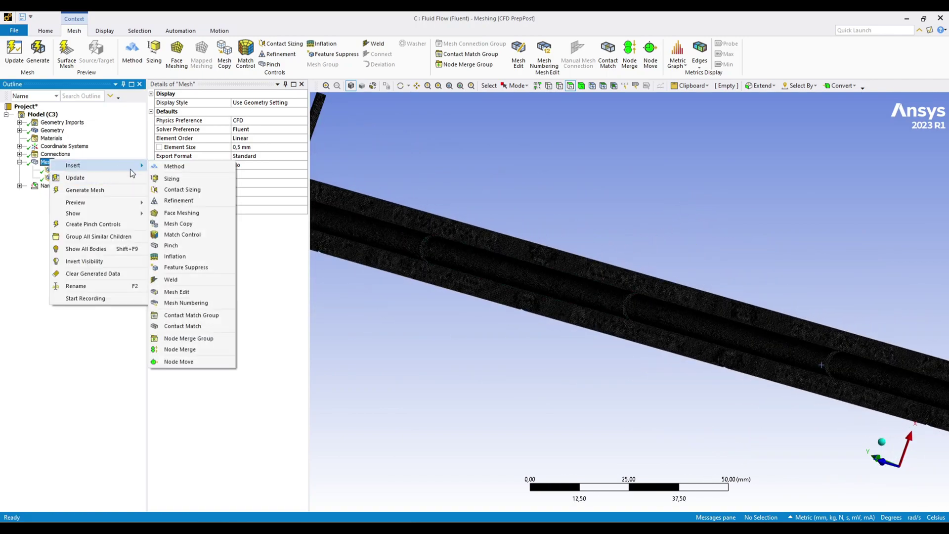
click(192, 256)
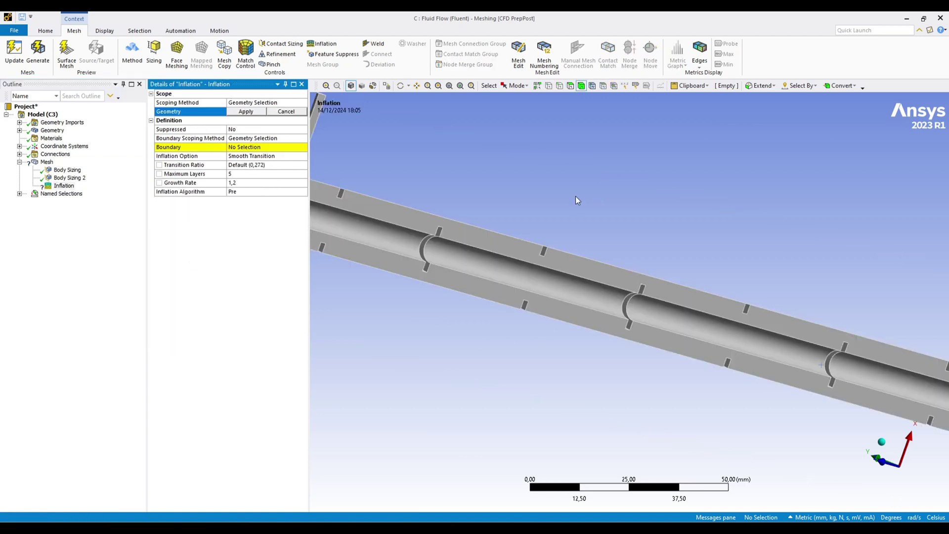
right_click(605, 169)
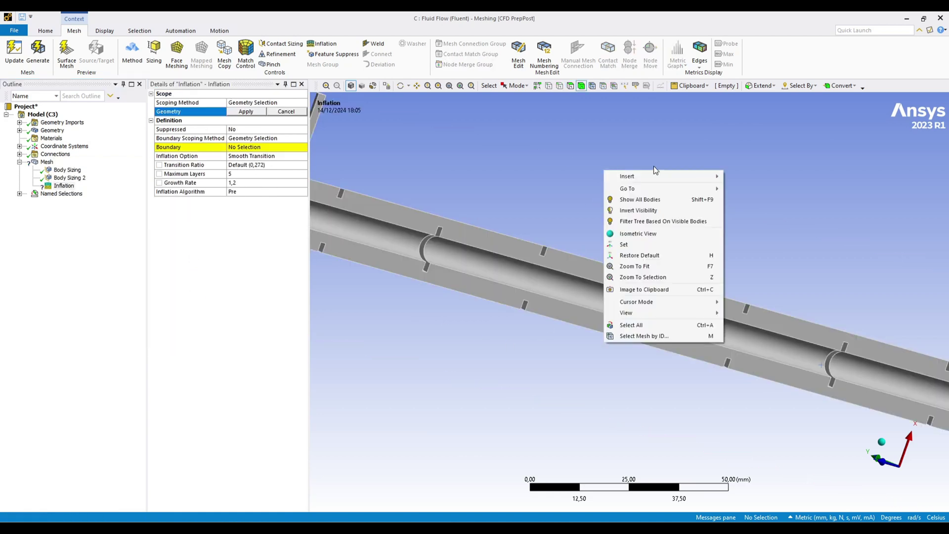
click(648, 200)
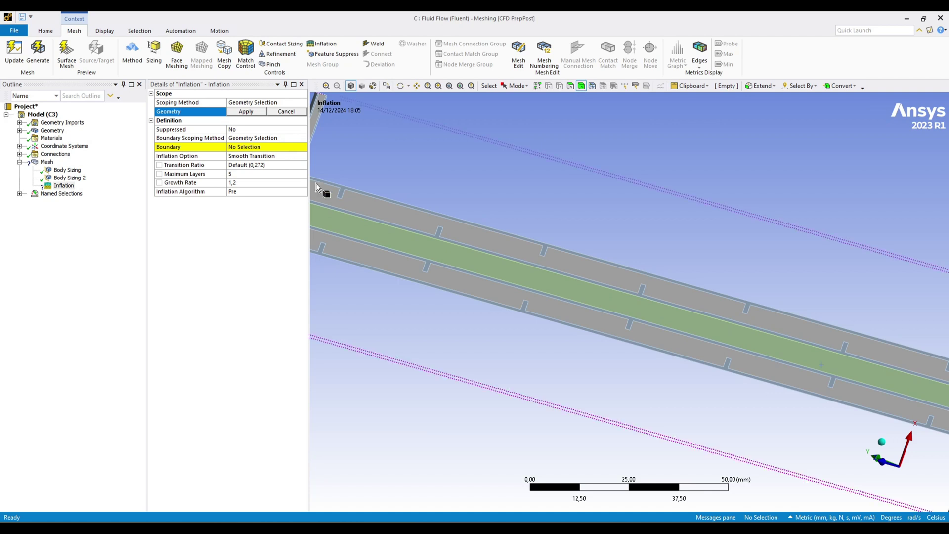
click(343, 218)
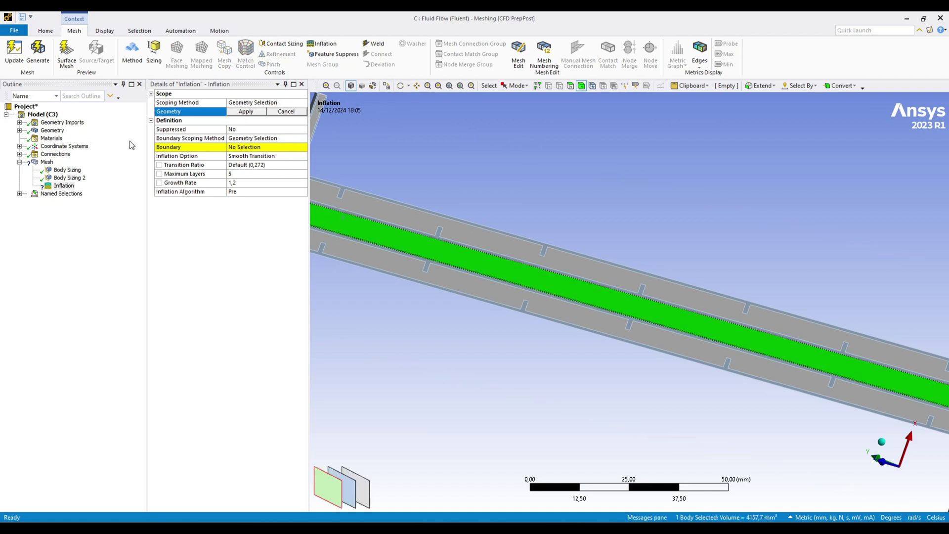
click(249, 113)
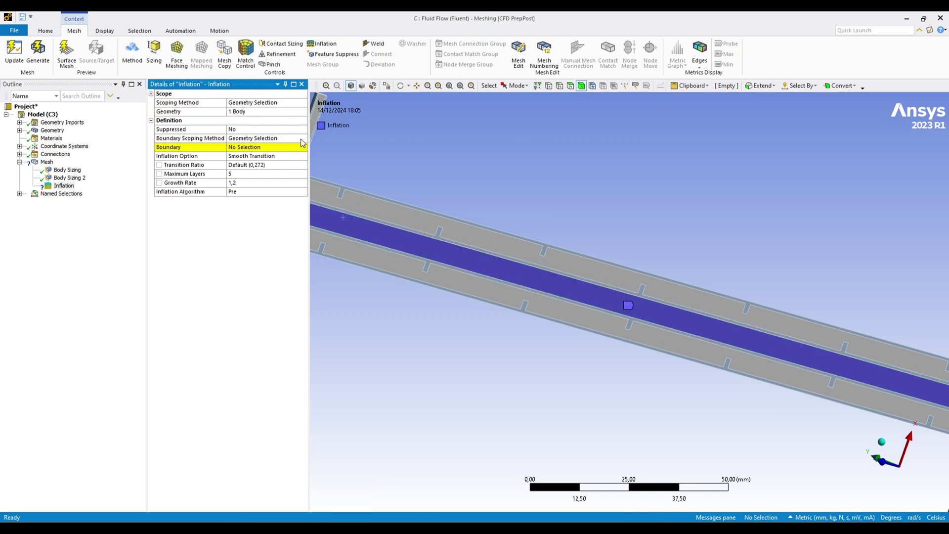
Scope the inner fluid inflation's boundary by named selection and assign inflation_inner
click(301, 138)
click(302, 139)
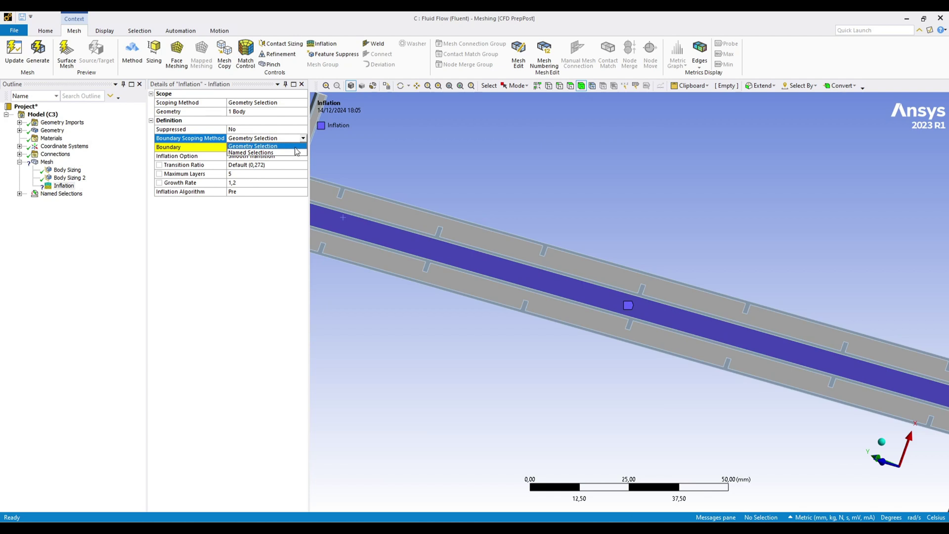
click(296, 153)
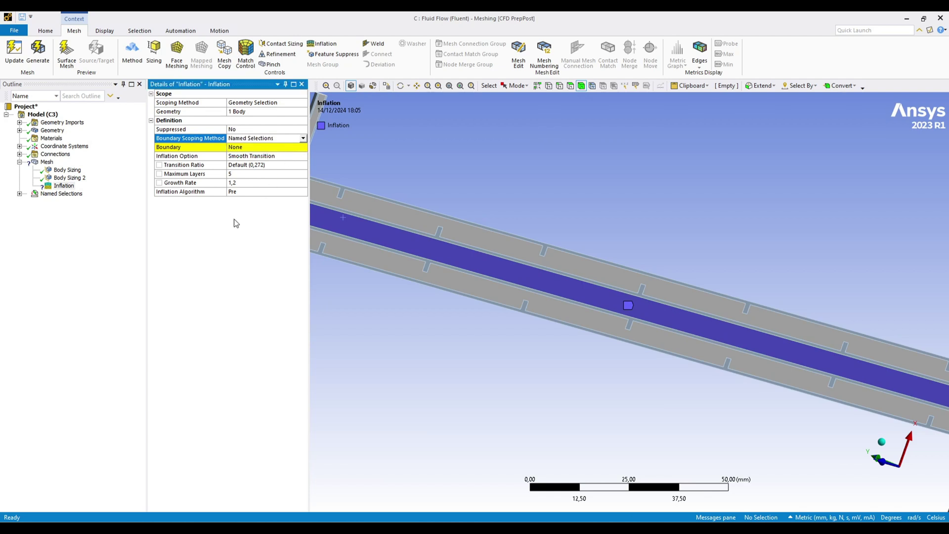
click(300, 151)
click(305, 146)
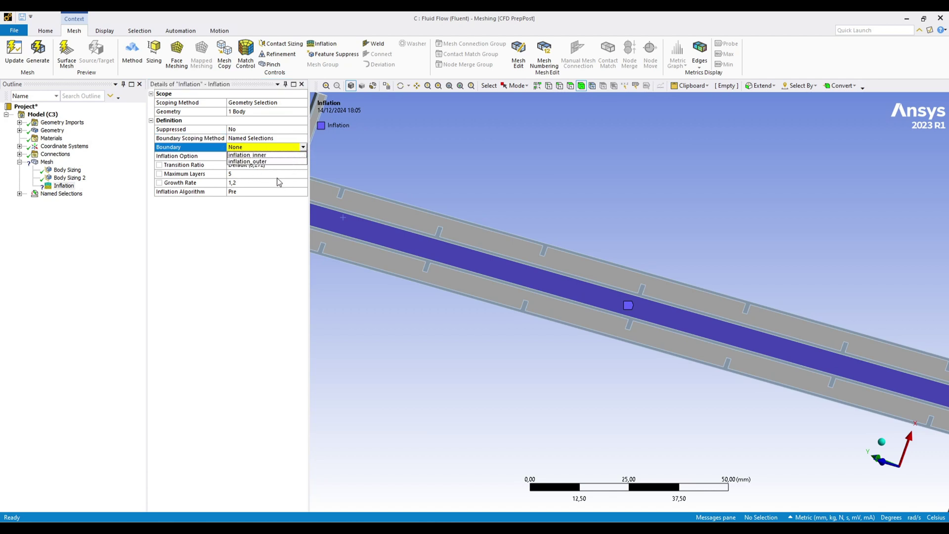
click(259, 155)
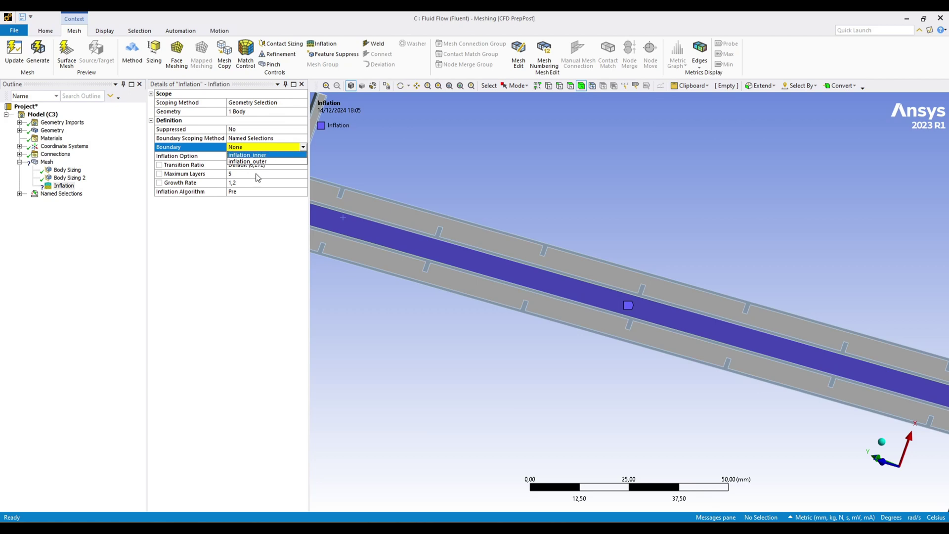
Add a second inflation control on the outer fluid body with the named selection inflation_outer as its boundary
right_click(63, 185)
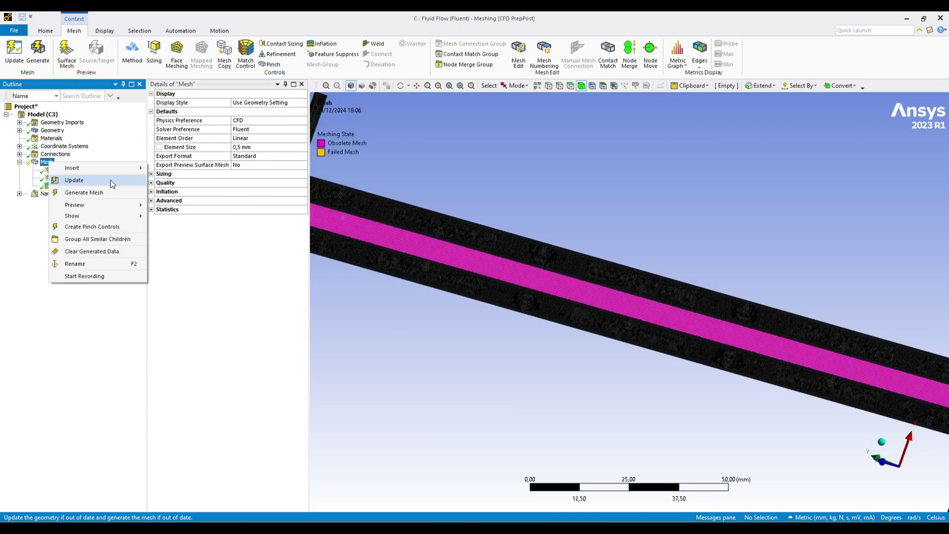
click(111, 179)
click(266, 138)
click(257, 156)
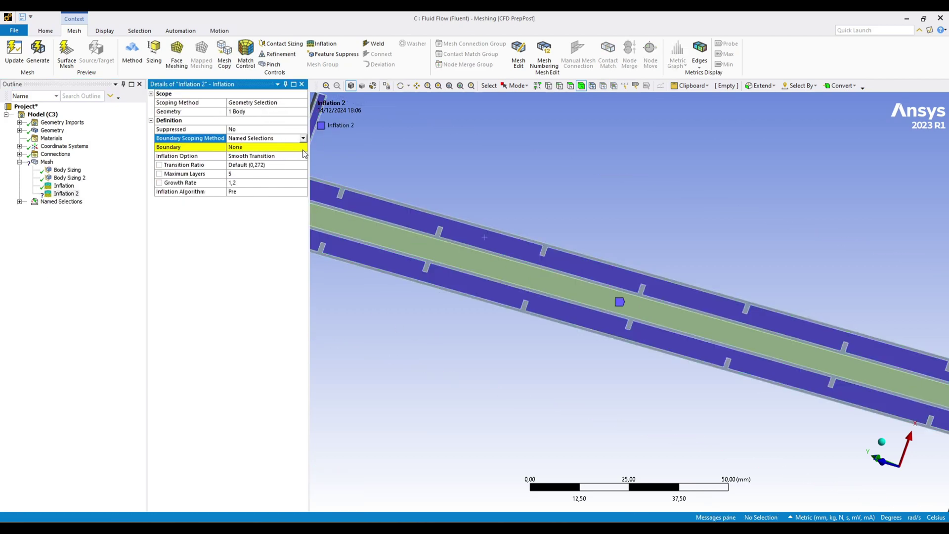
click(303, 147)
click(257, 163)
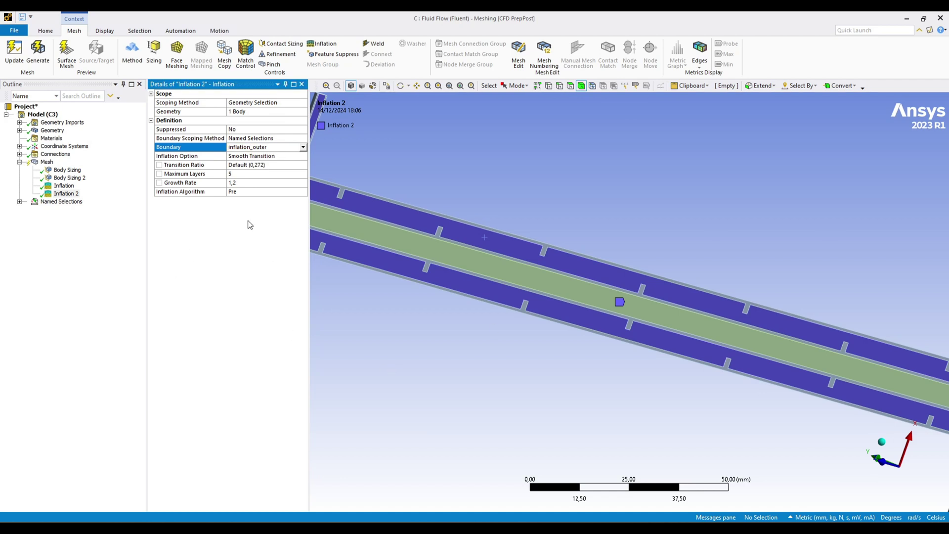
Set the outer fluid inflation's maximum layers to 8 and generate the mesh
click(237, 173)
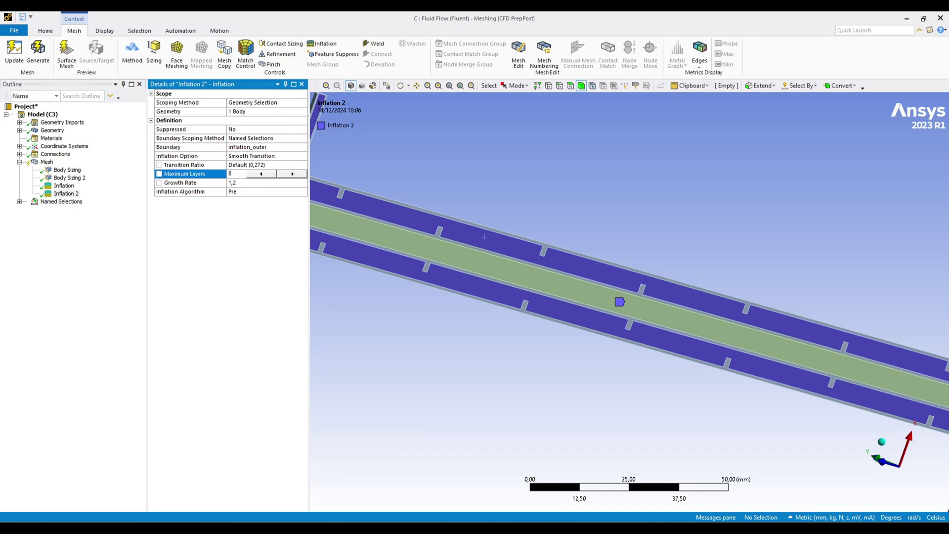
key(Return)
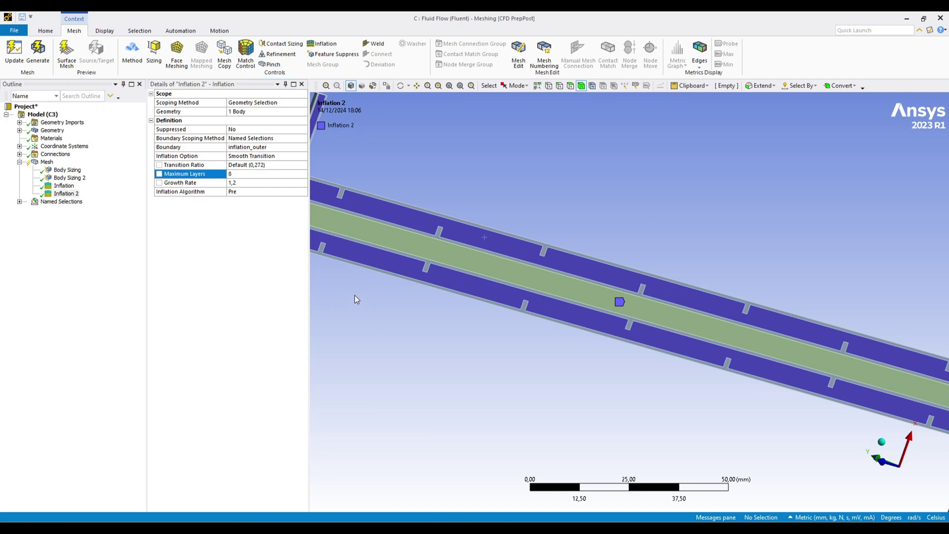
click(47, 162)
right_click(47, 161)
click(79, 192)
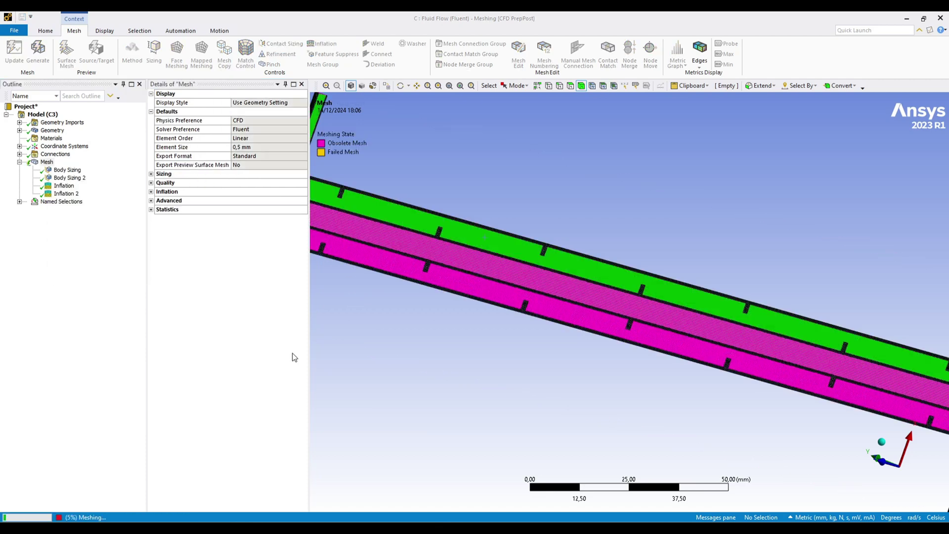
Examine the inflation layers on both sides of the tube wall, around the baffles and at the tube's end
scroll(618, 322, up, 5)
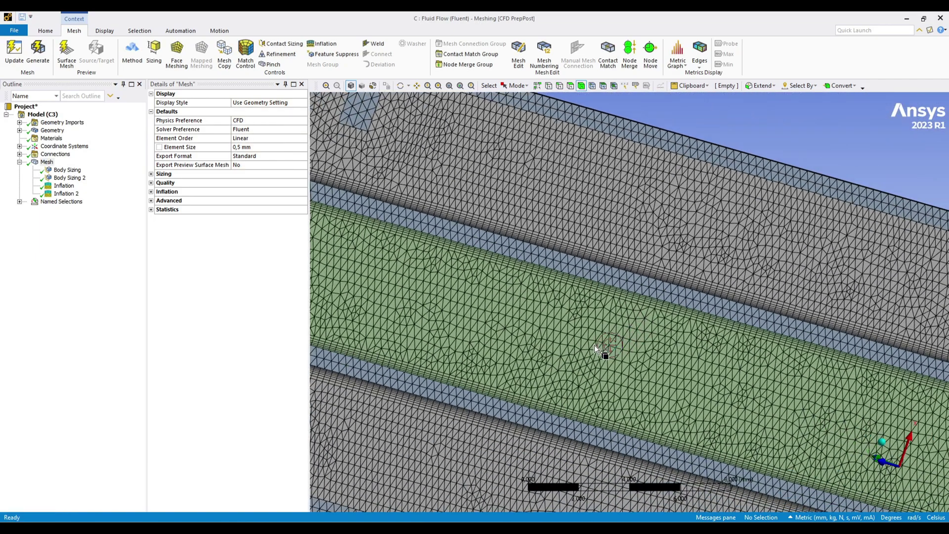
click(595, 346)
scroll(692, 297, up, 2)
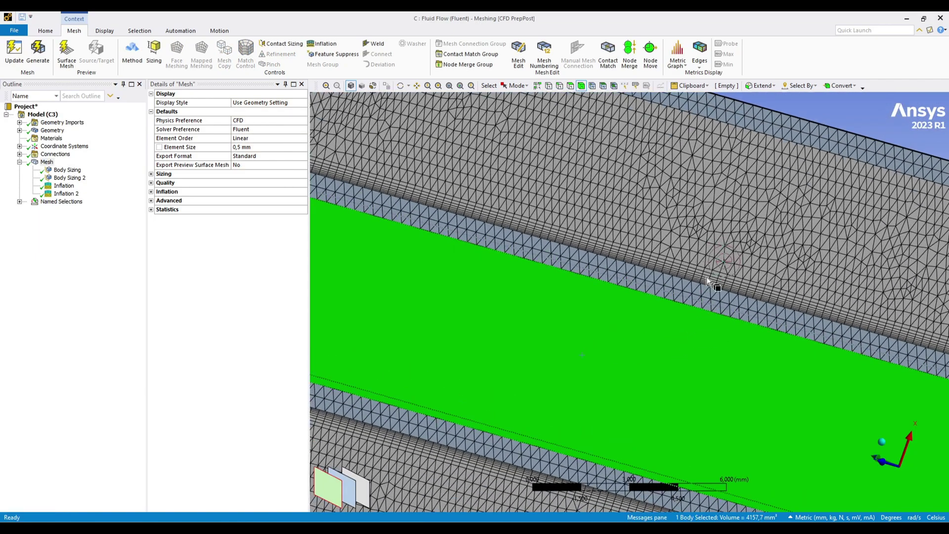
click(809, 120)
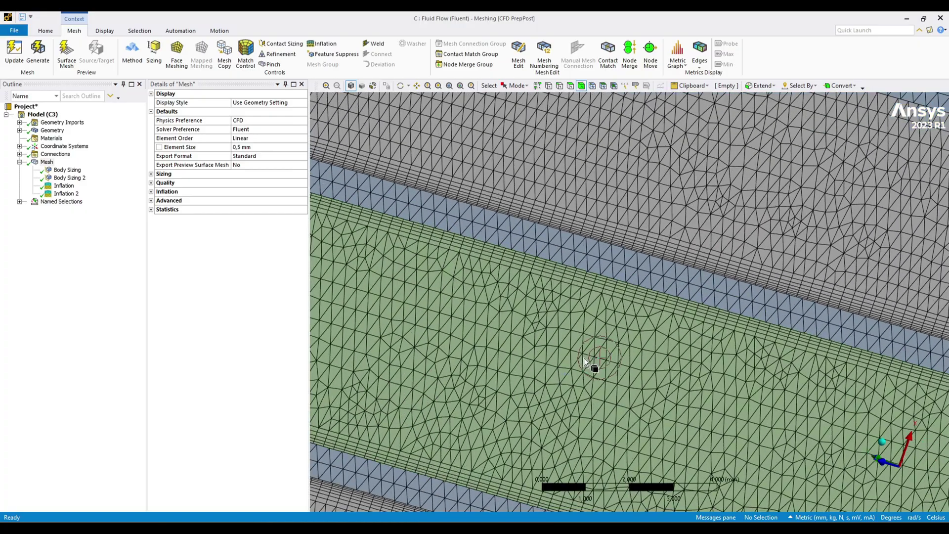
scroll(593, 353, down, 8)
scroll(605, 348, down, 5)
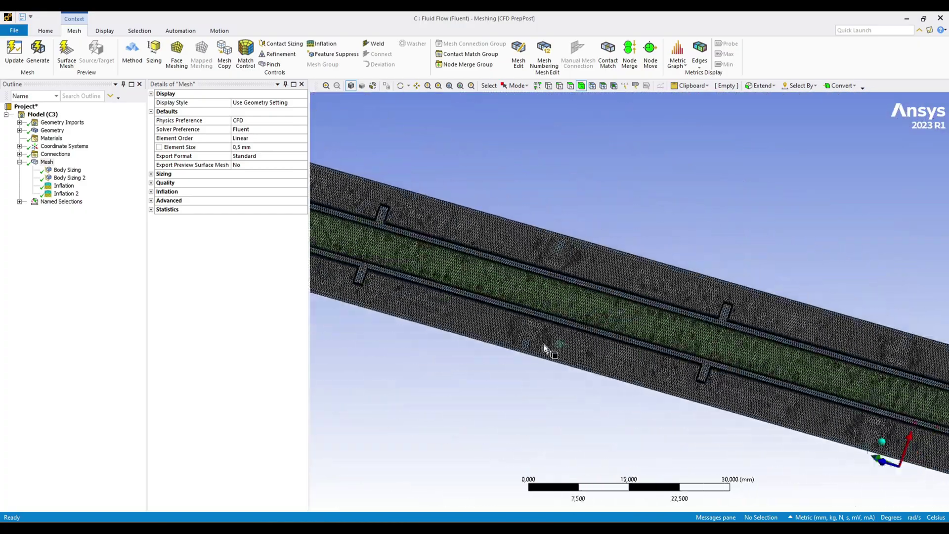
scroll(336, 242, up, 8)
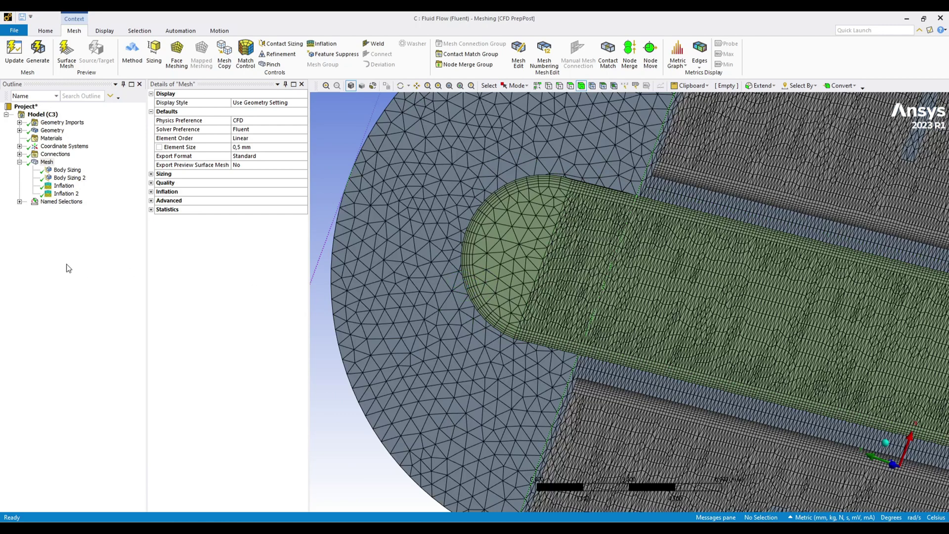
Add a mesh method scoped to the inner fluid body and set it to MultiZone
right_click(47, 162)
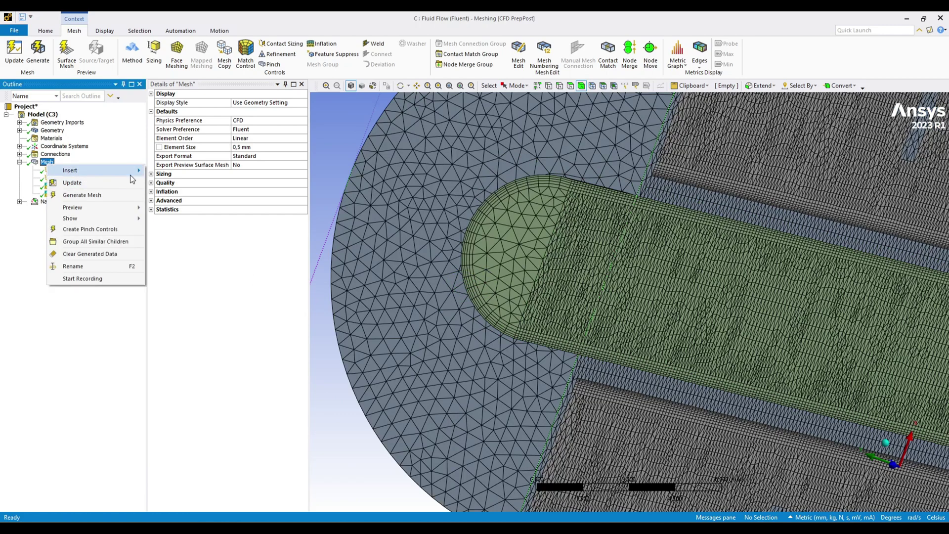
mouse_move(131, 176)
click(204, 171)
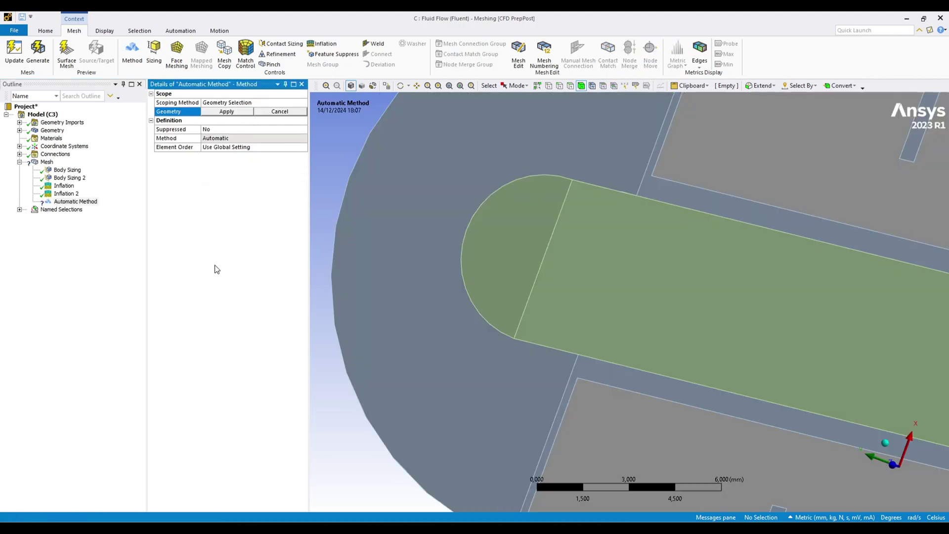
scroll(563, 321, down, 10)
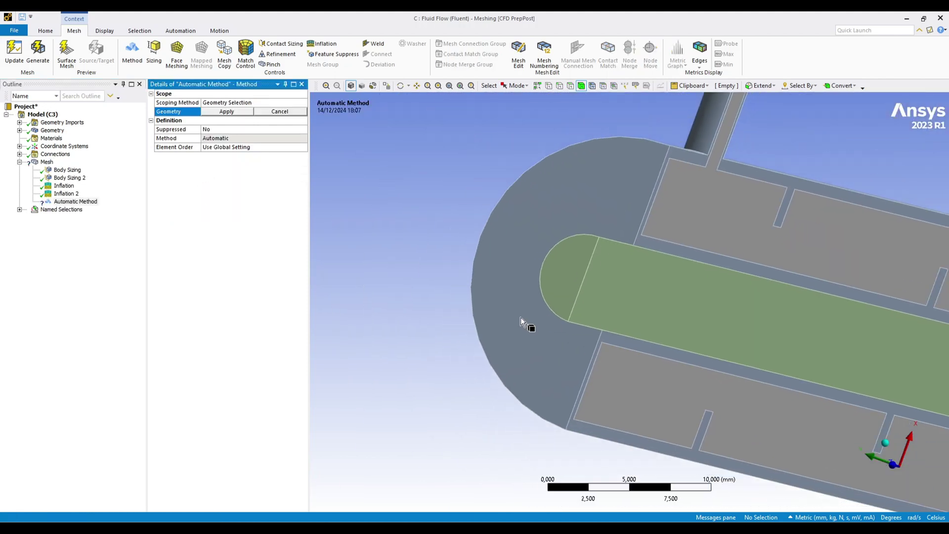
scroll(514, 298, down, 5)
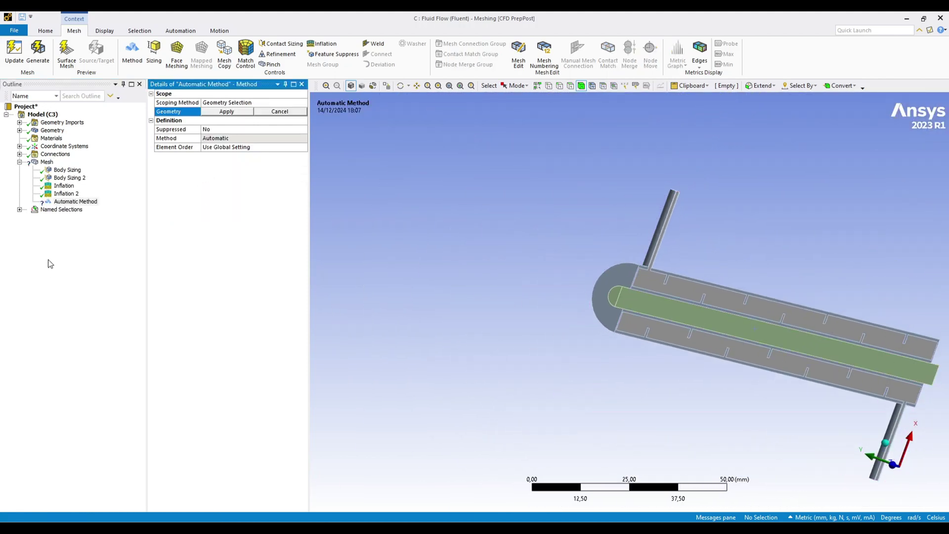
click(652, 313)
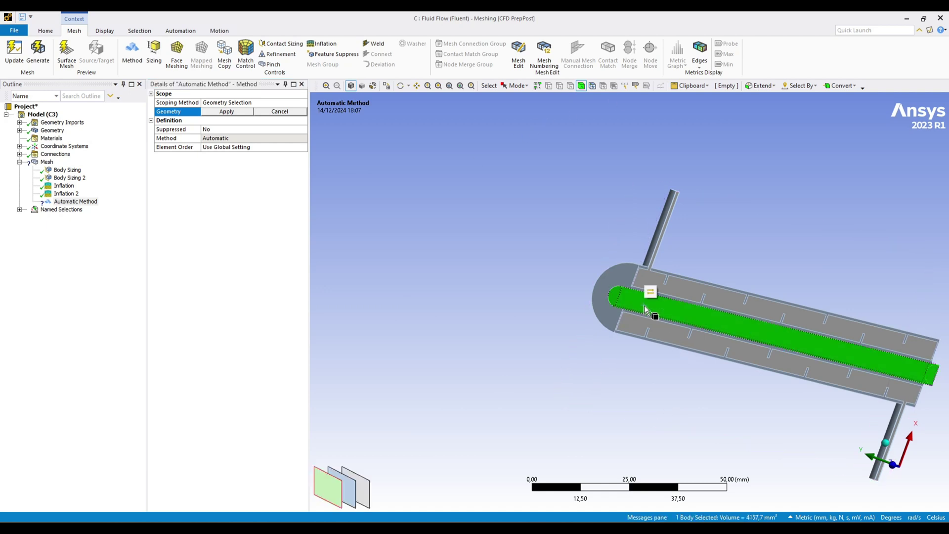
click(242, 115)
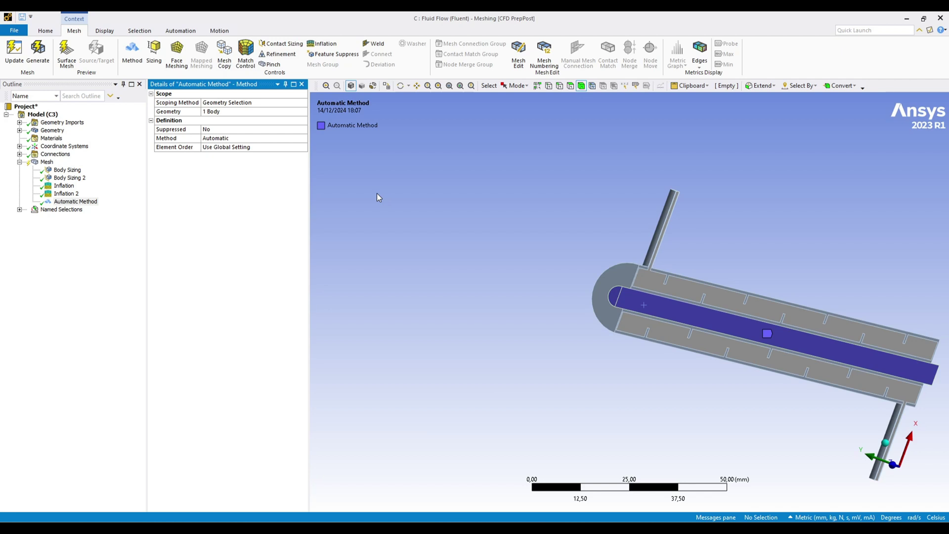
click(298, 139)
click(247, 182)
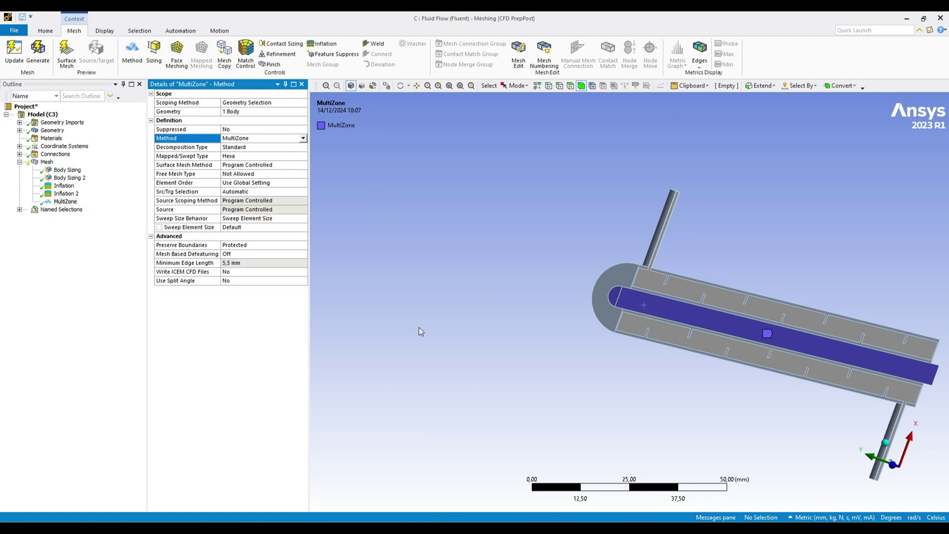
Regenerate the mesh and inspect the inner fluid's elements and inflation layers at its end face and along the section
right_click(39, 163)
key(Escape)
key(Escape)
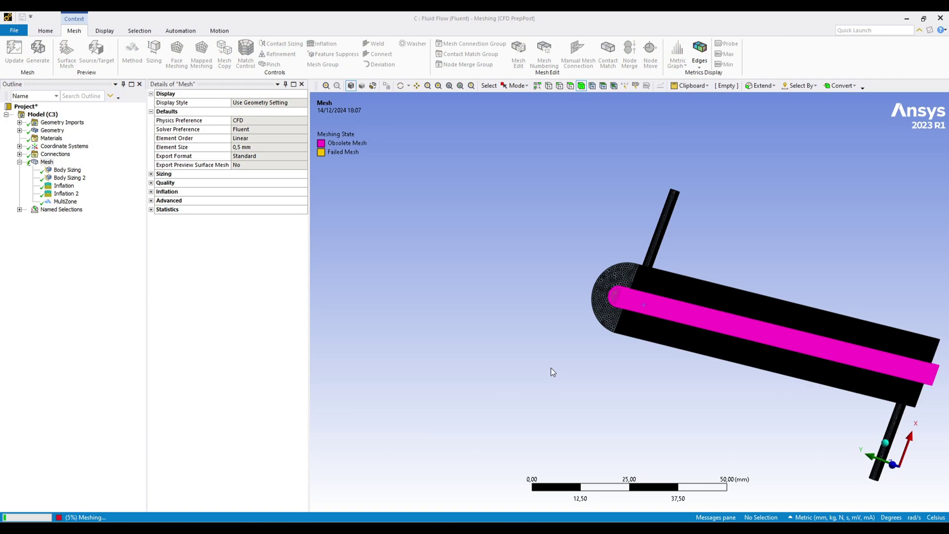
scroll(642, 296, up, 10)
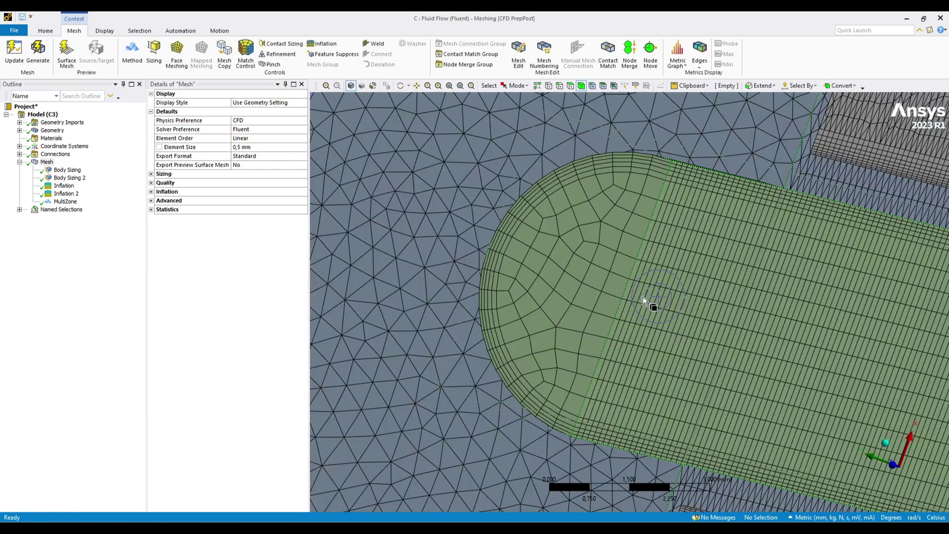
scroll(630, 294, down, 5)
middle_drag(631, 293, 551, 273)
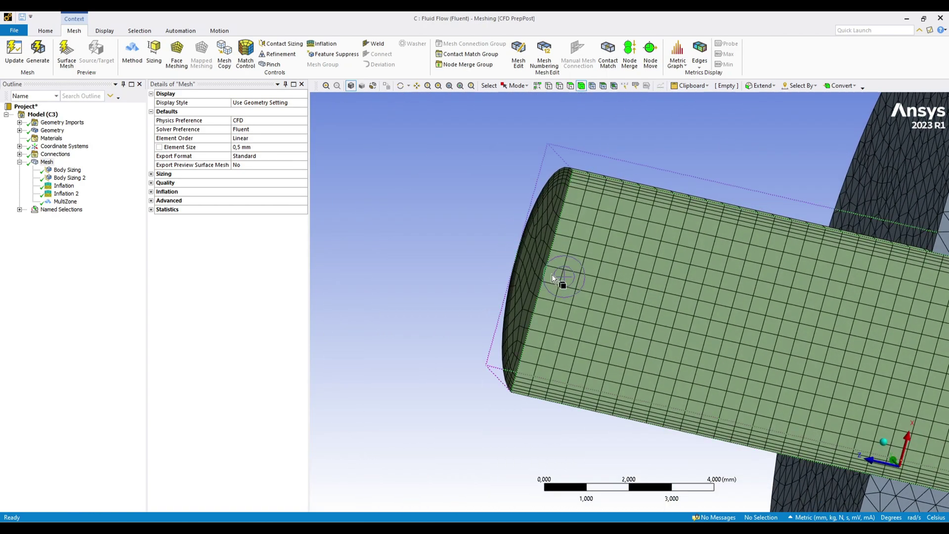
scroll(544, 273, up, 1)
scroll(543, 274, down, 5)
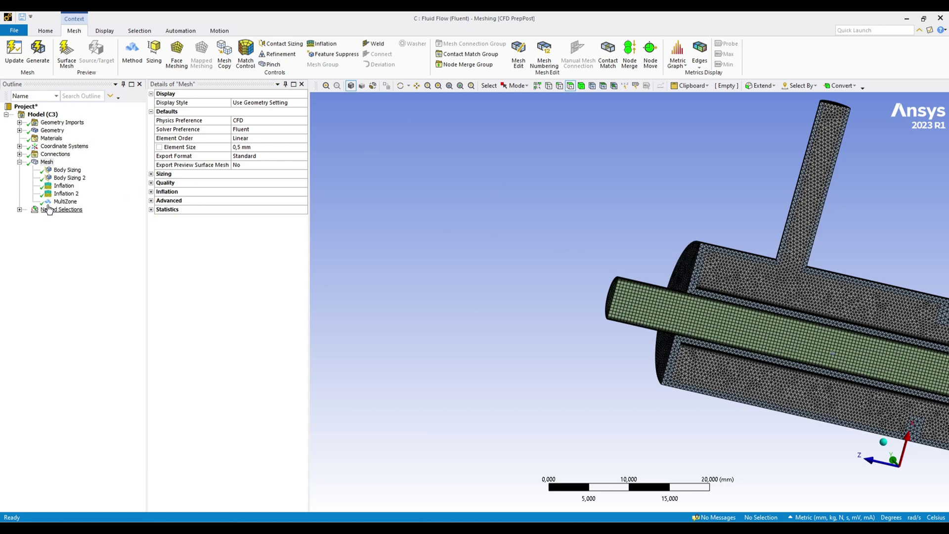
Insert a Symmetry object under the model and add a symmetry region to it
right_click(377, 234)
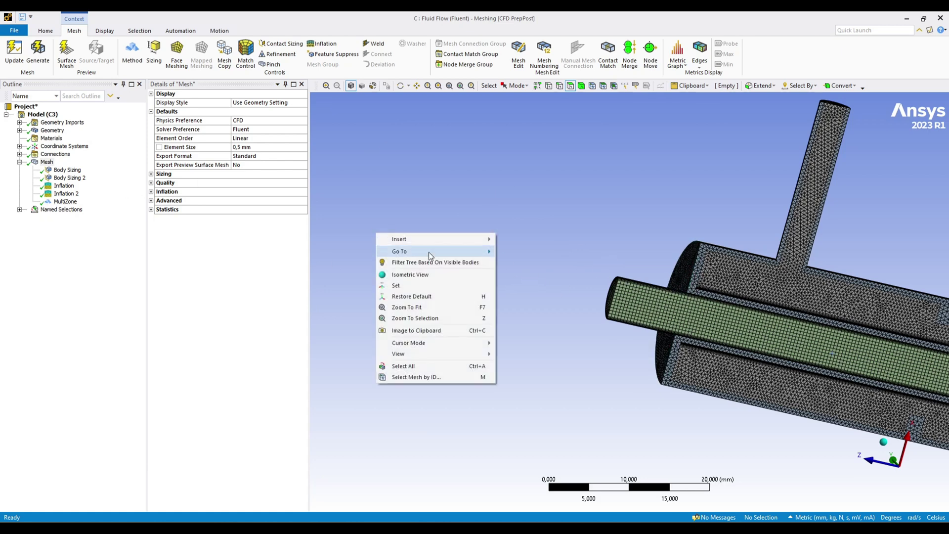
right_click(48, 117)
mouse_move(146, 121)
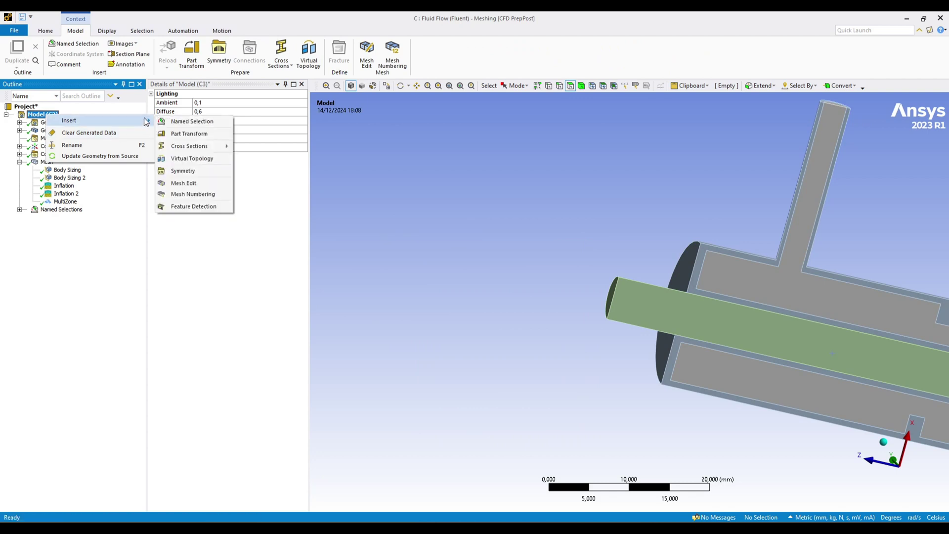
click(203, 176)
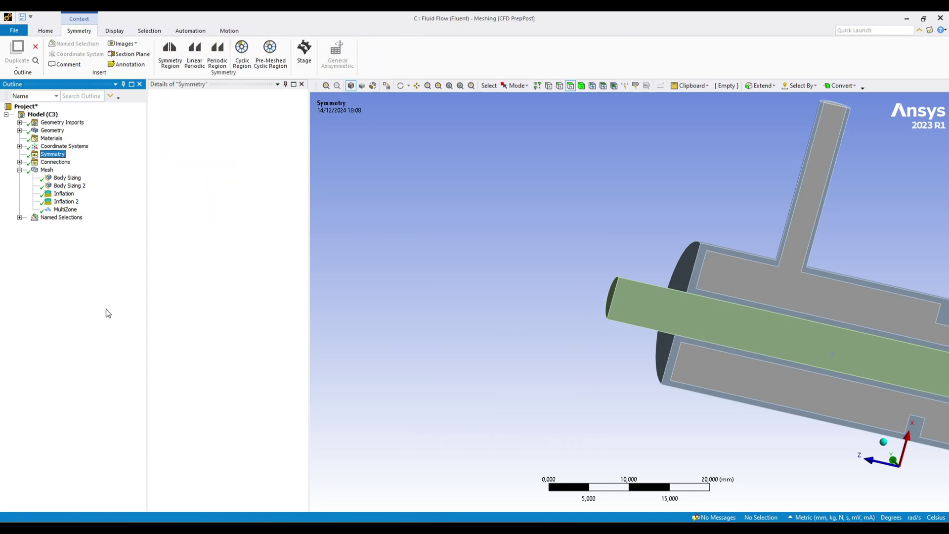
right_click(45, 157)
mouse_move(88, 161)
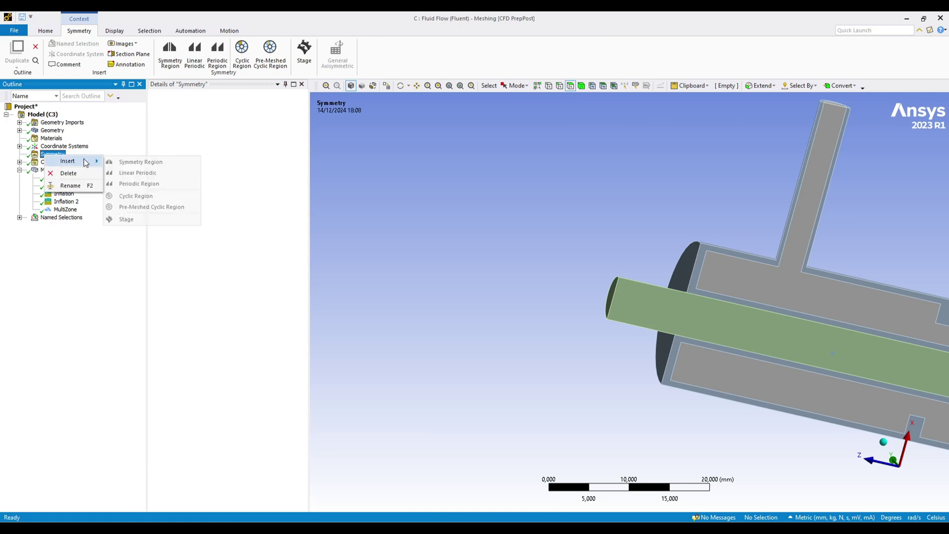
click(123, 161)
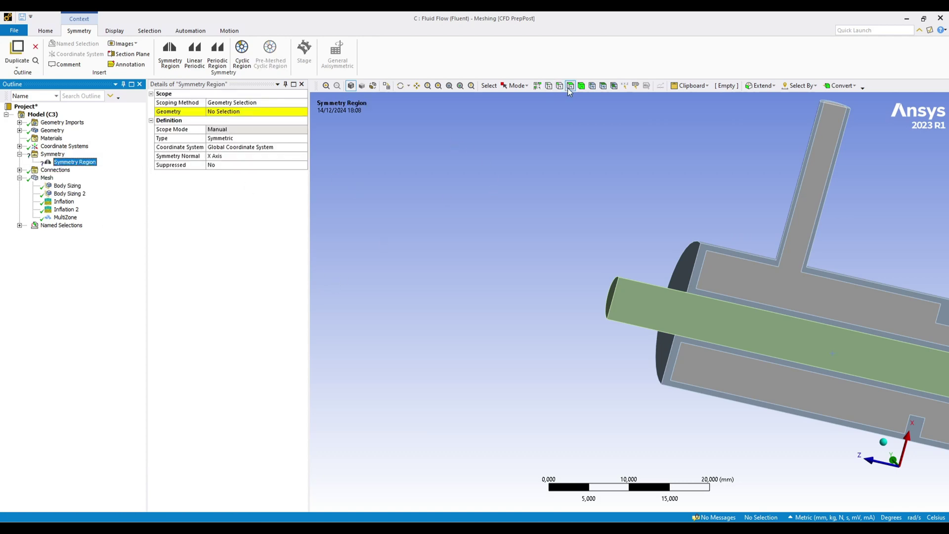
Scope the symmetry region to the five cut faces of the walls, outer fluid and inner fluid on the section plane
click(782, 285)
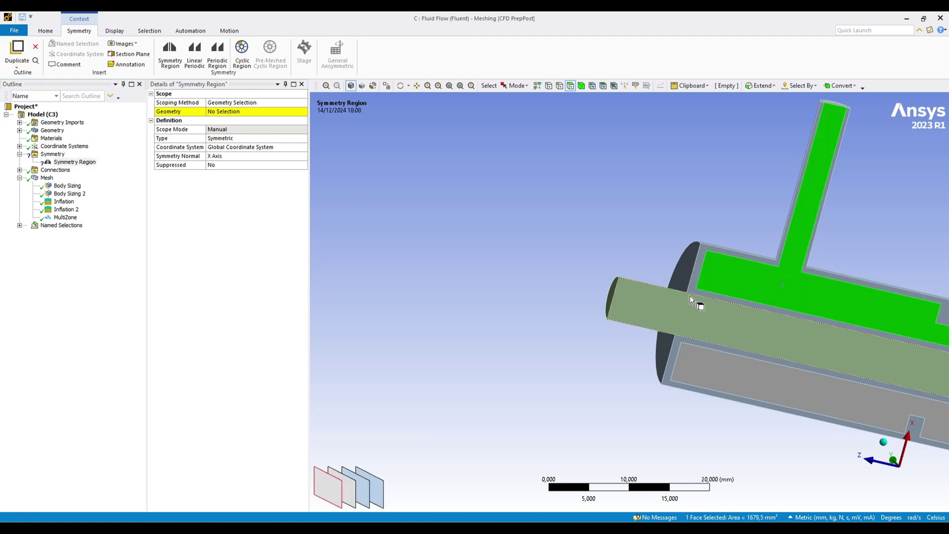
ctrl+click(680, 303)
ctrl+click(694, 324)
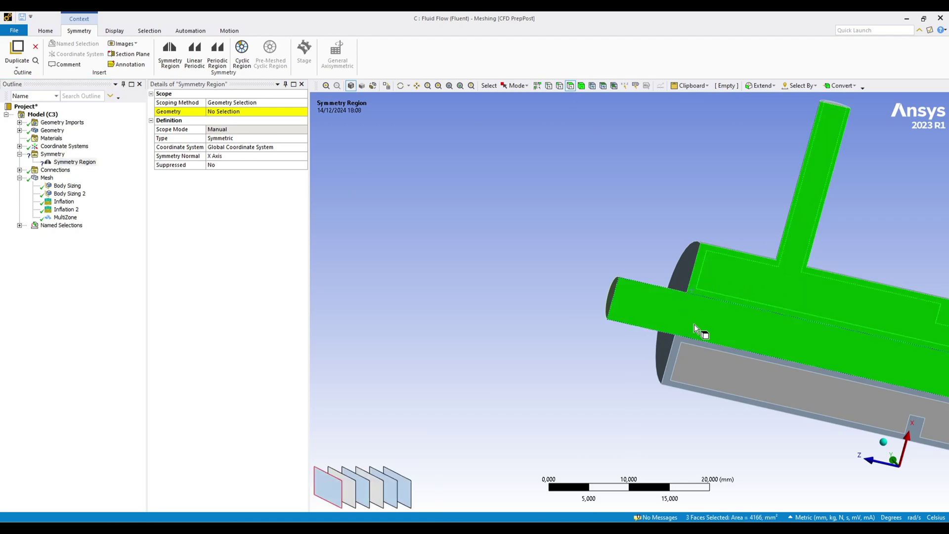
scroll(662, 341, down, 3)
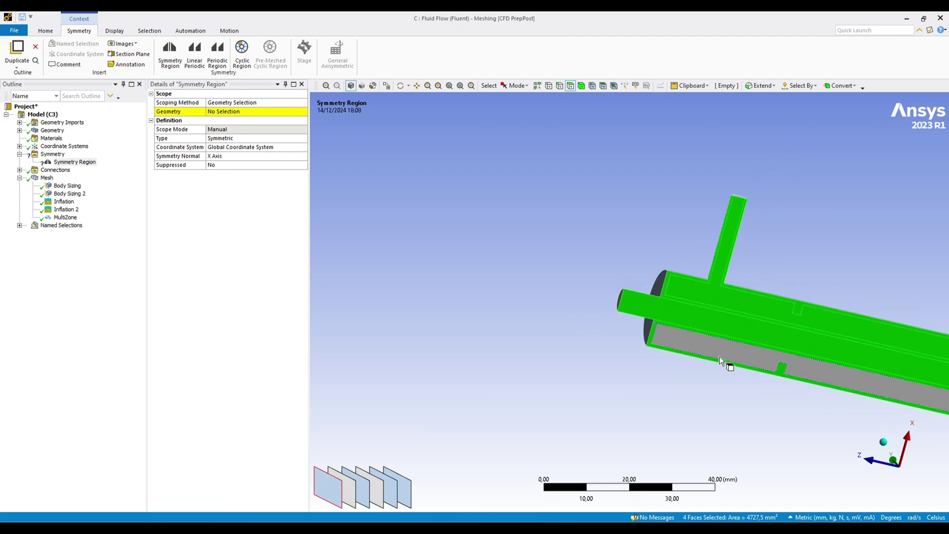
ctrl+click(695, 354)
scroll(627, 349, down, 4)
middle_drag(627, 349, 626, 350)
scroll(625, 355, down, 1)
click(221, 112)
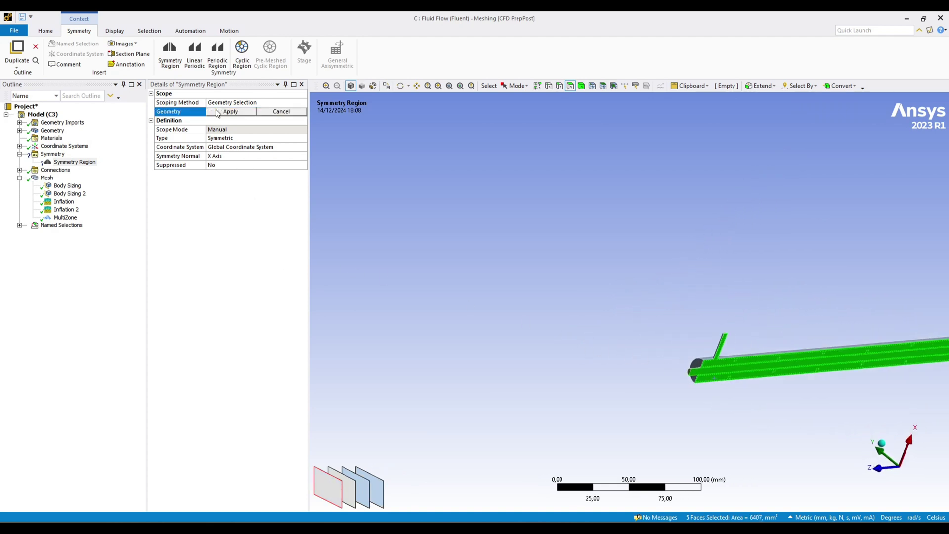
click(220, 113)
Create a named selection hot_inlet from the outer fluid's end face in the side pipe at the exchanger's +Z end
middle_drag(808, 400, 753, 350)
middle_drag(890, 342, 622, 243)
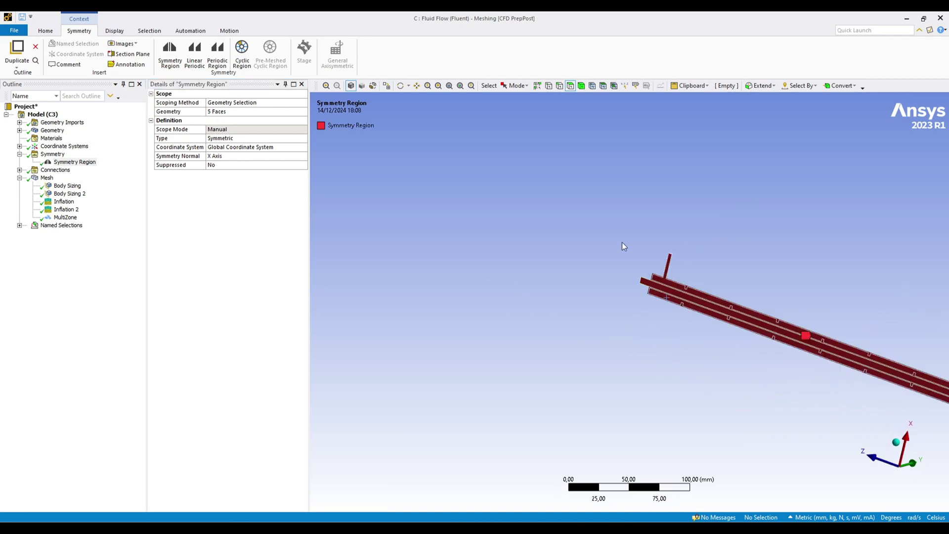
scroll(713, 296, up, 5)
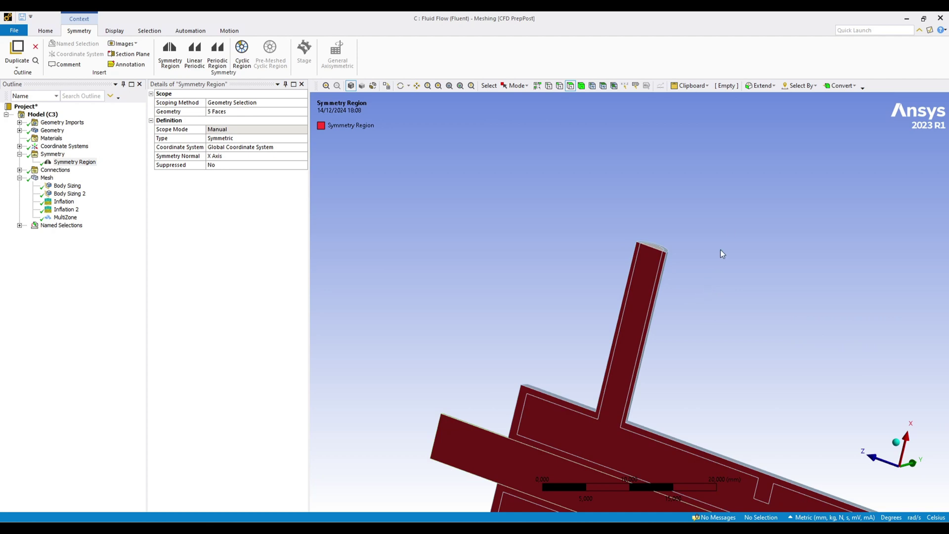
right_drag(617, 210, 684, 277)
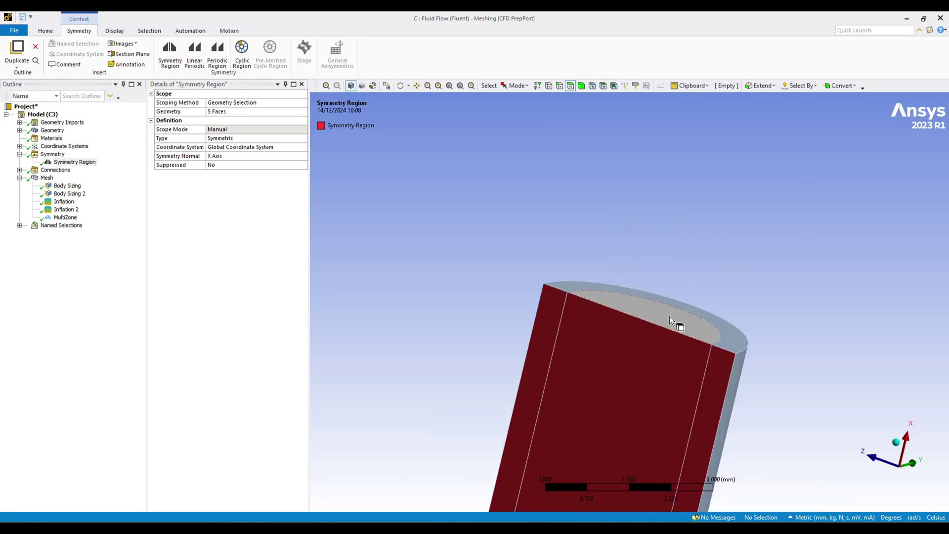
click(671, 320)
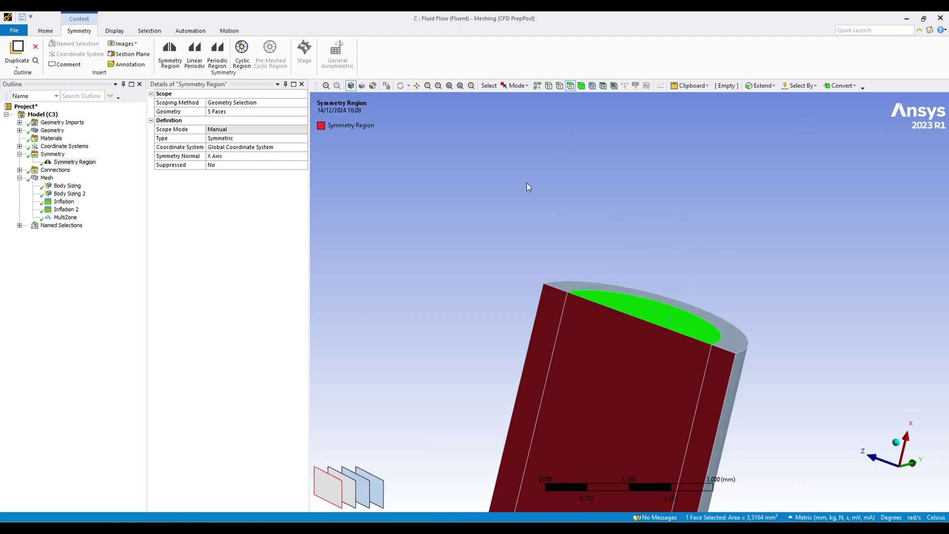
text(nhot_)
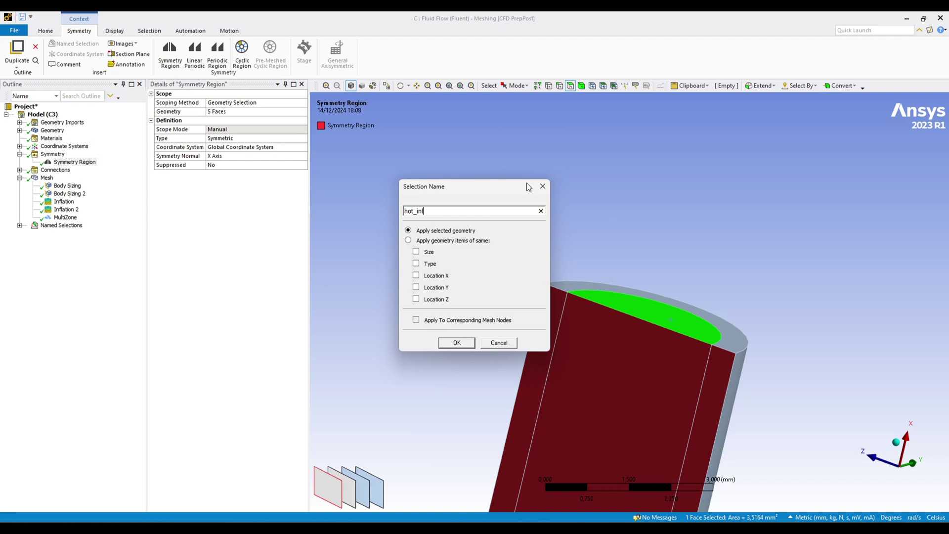
text(inlet)
click(455, 342)
Create a named selection cold_out from the outer fluid's end face in the side pipe at the opposite end
scroll(481, 276, down, 5)
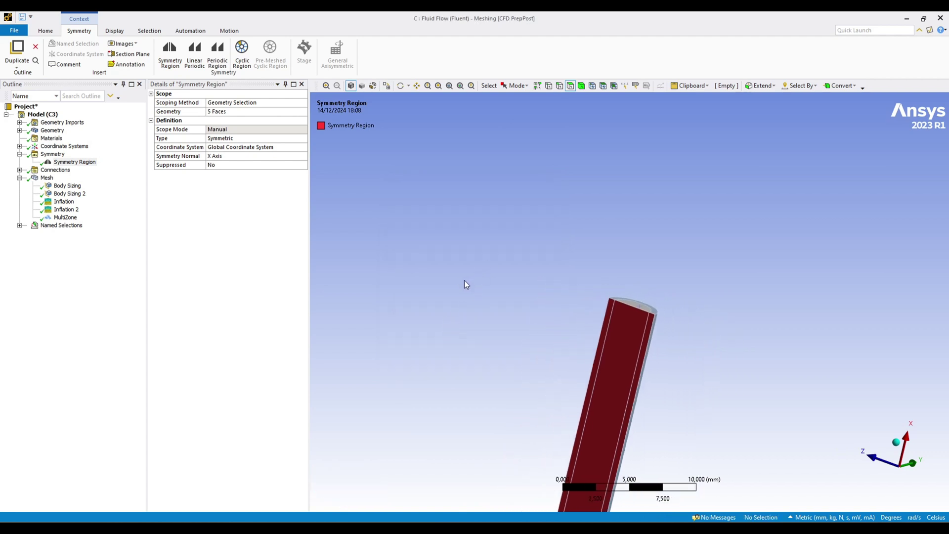
scroll(468, 288, down, 5)
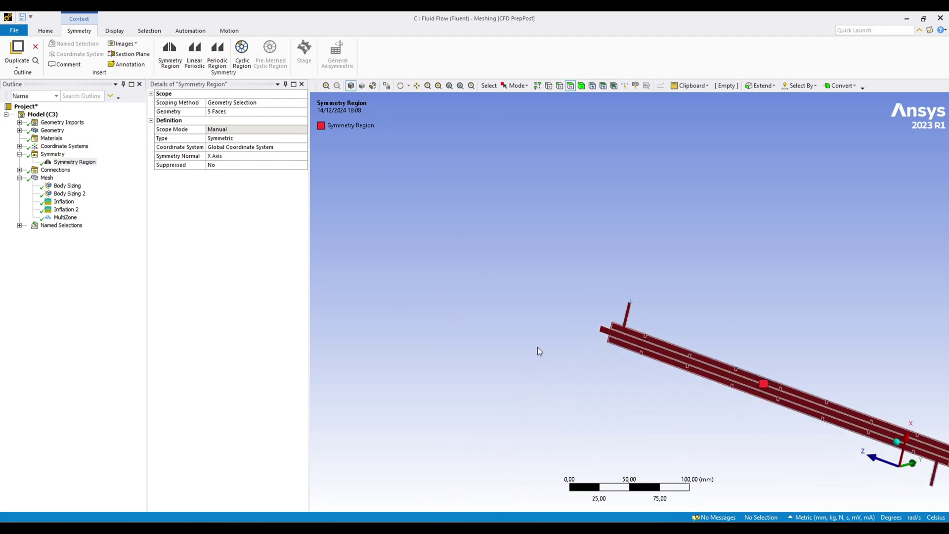
middle_drag(538, 351, 805, 360)
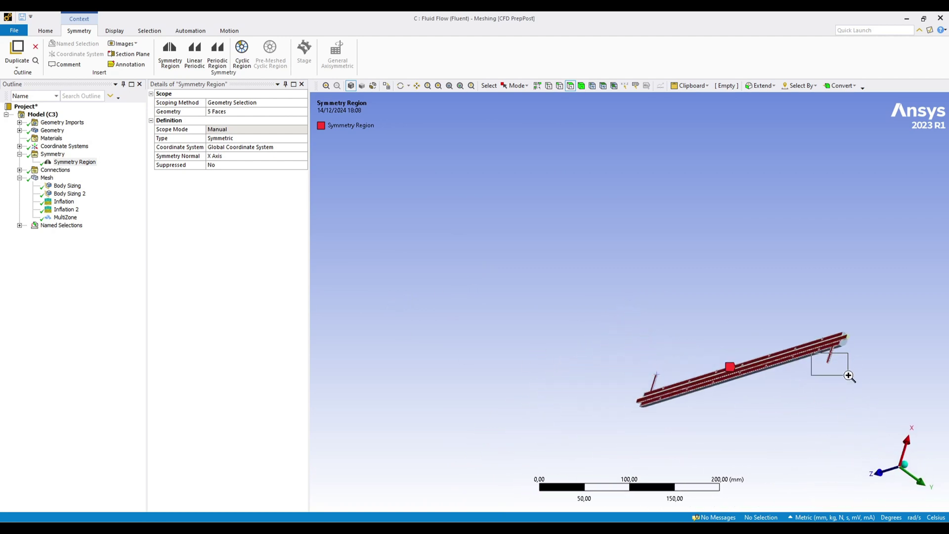
scroll(847, 377, up, 10)
right_drag(499, 218, 588, 288)
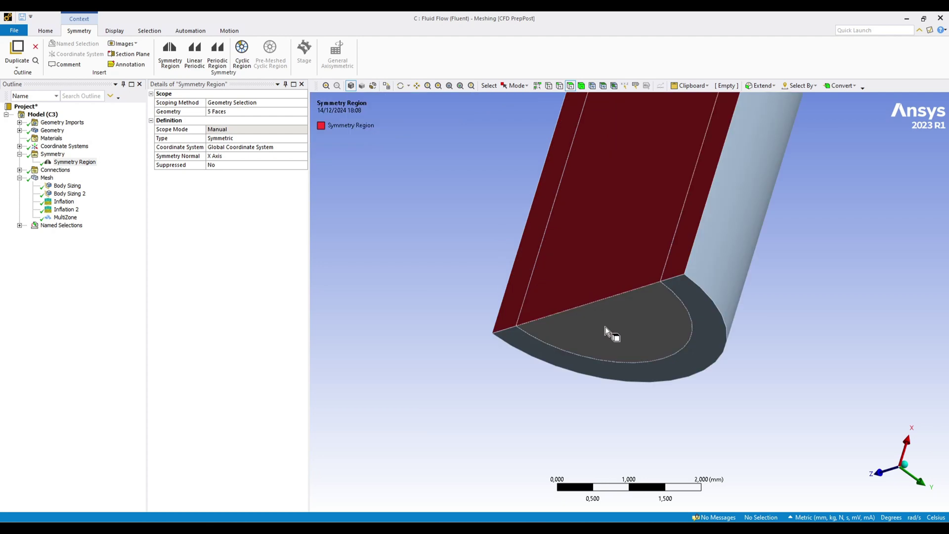
click(606, 325)
text(n)
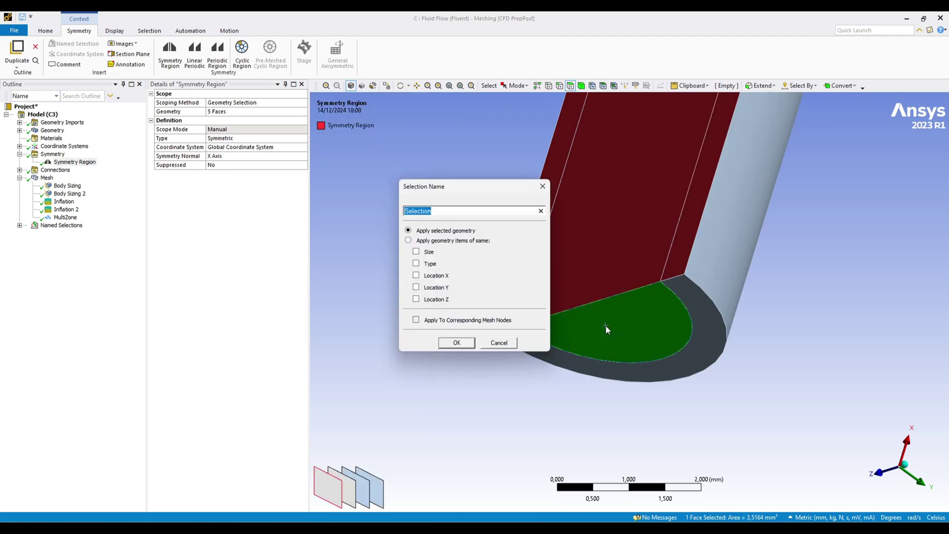
text(cold_out)
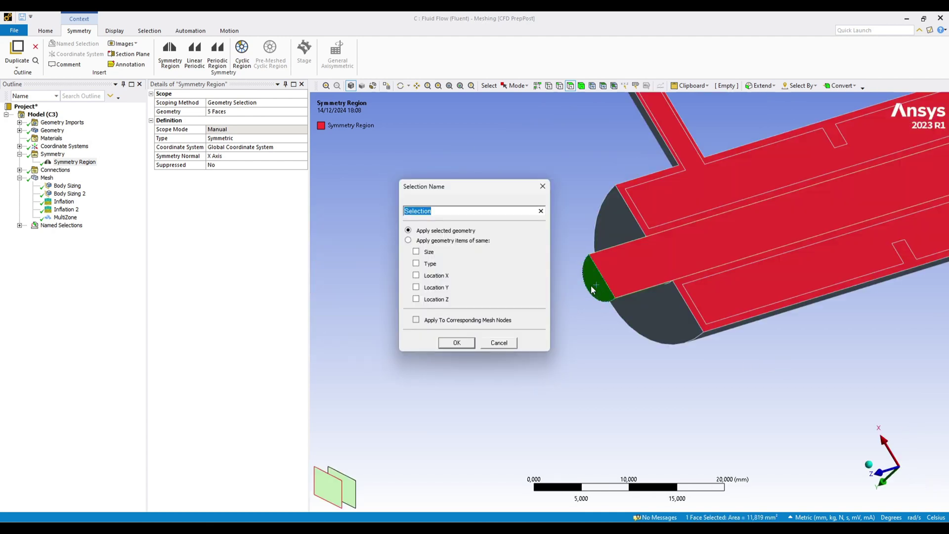
Name the selection of the inner fluid's end face beside the hot inlet pipe outlet_cold
text(outlet_cold)
click(457, 343)
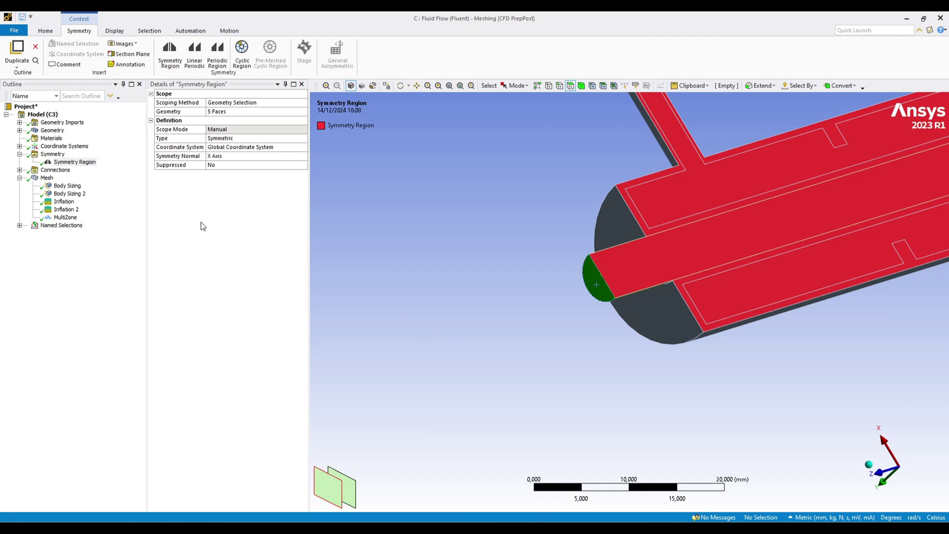
Review which bodies and faces the first two contact regions pair, comparing them with the fluid and wall bodies in the geometry
click(20, 170)
click(32, 178)
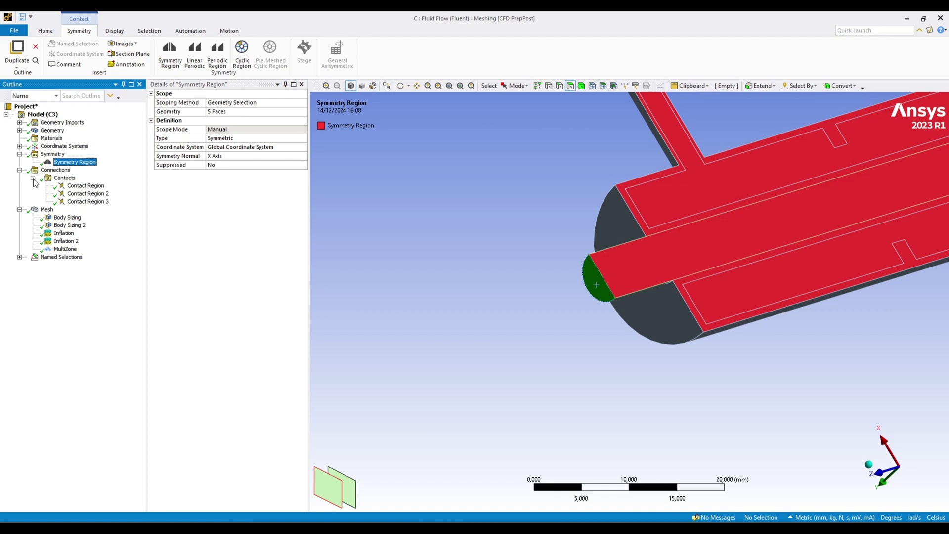
scroll(347, 240, down, 4)
click(91, 186)
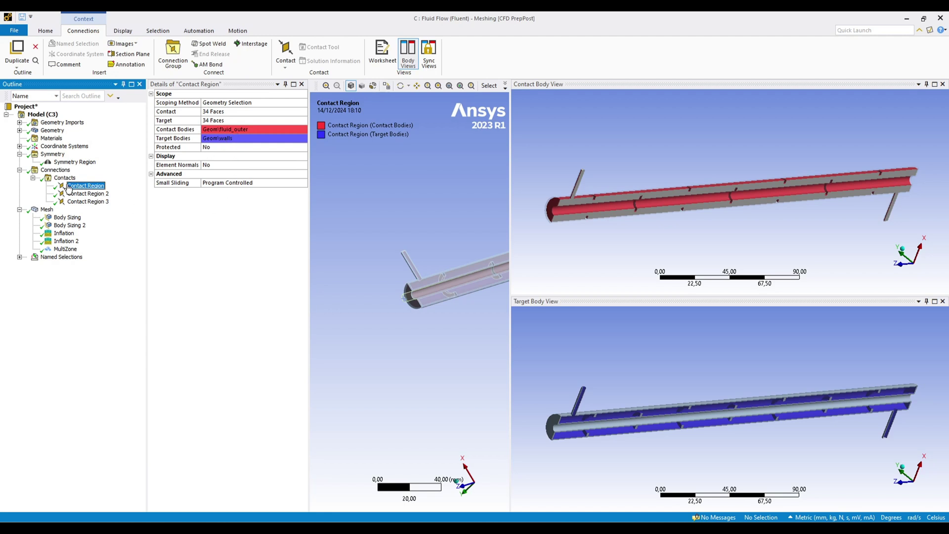
click(87, 193)
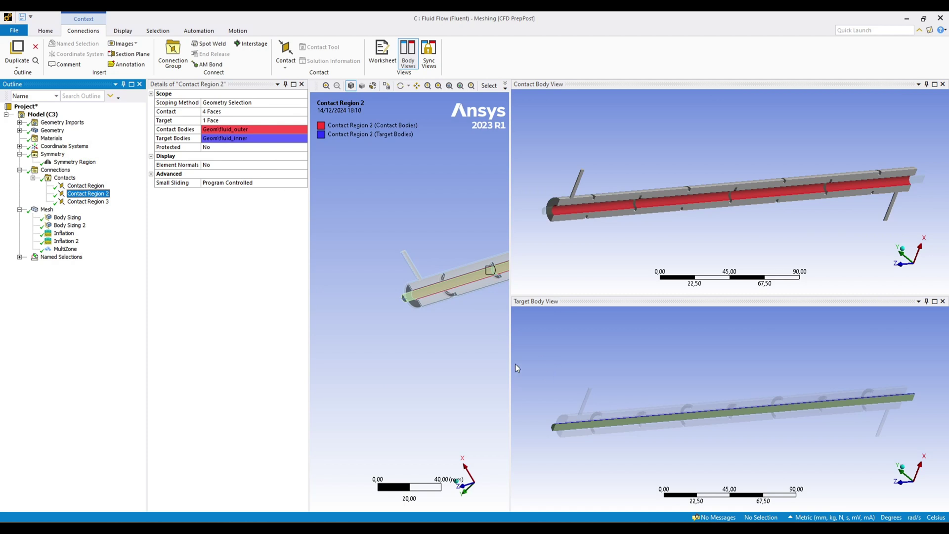
scroll(516, 279, down, 1)
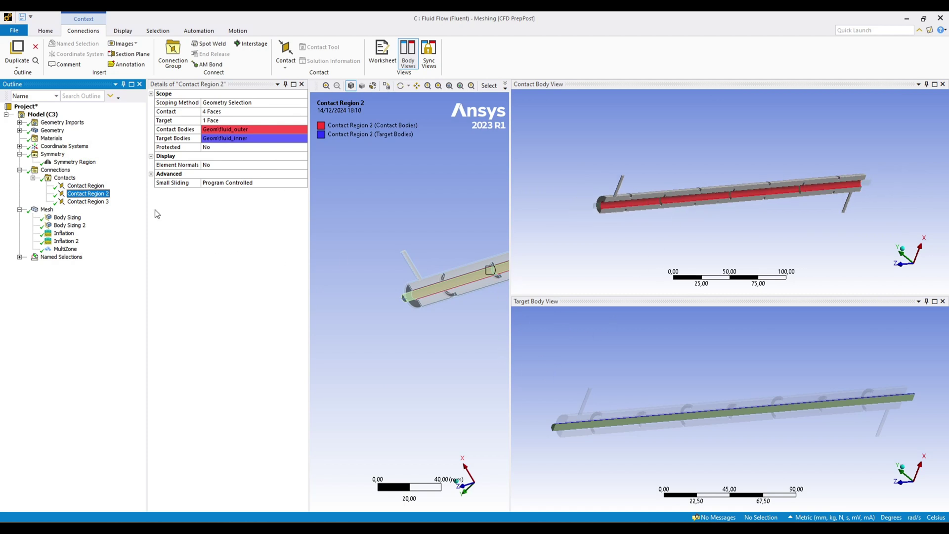
click(48, 131)
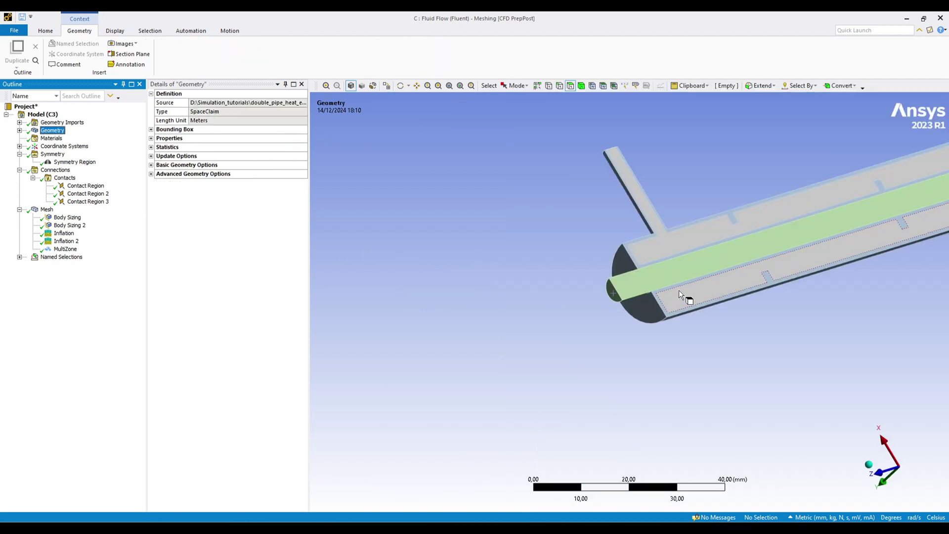
scroll(707, 224, up, 1)
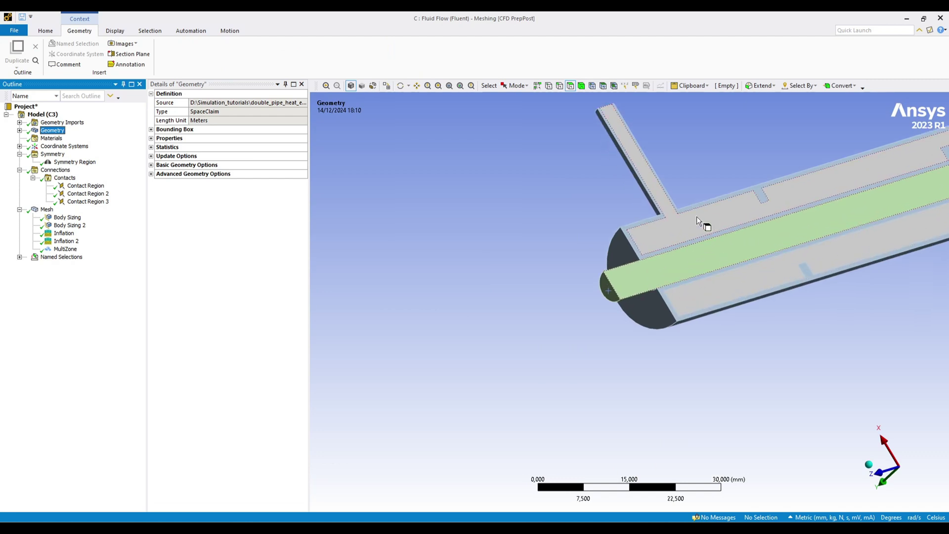
click(696, 216)
click(698, 256)
click(88, 194)
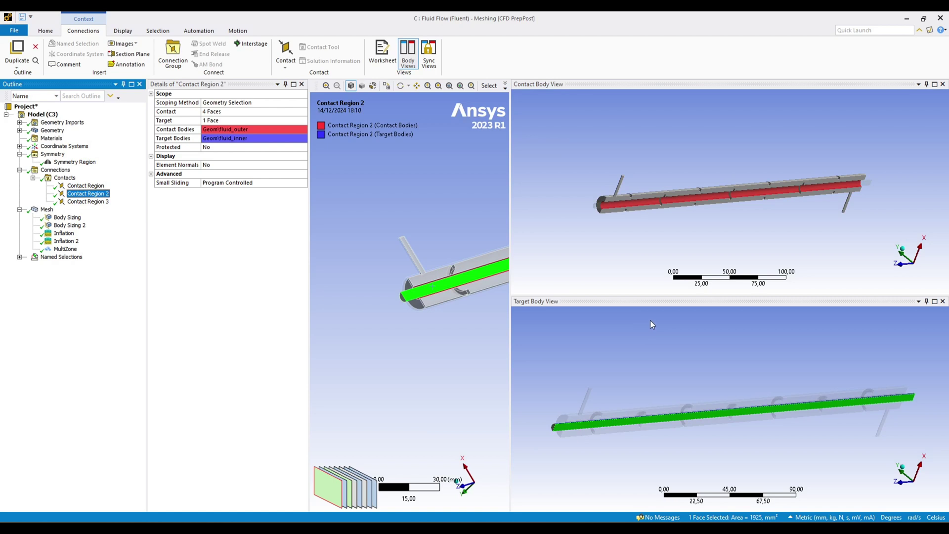
Delete all three existing contact regions
click(81, 186)
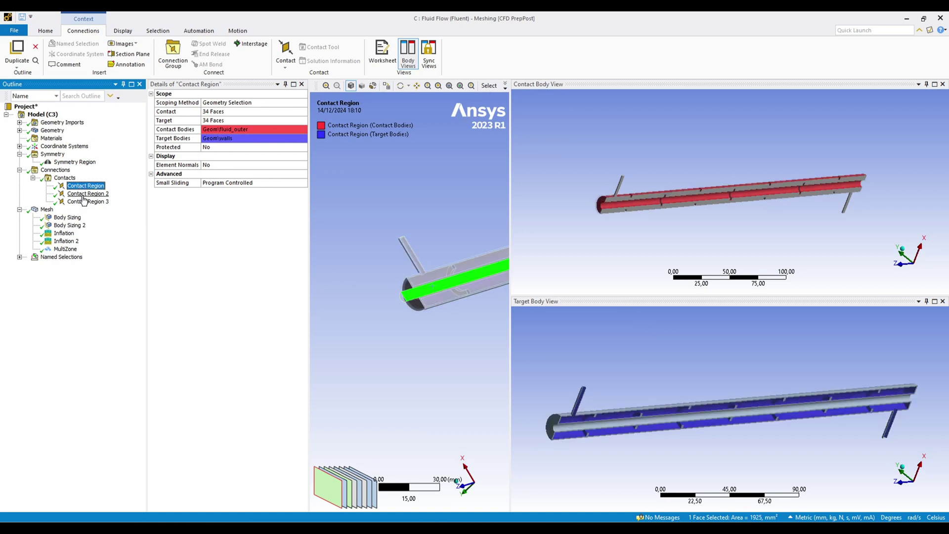
shift+click(84, 200)
right_click(84, 200)
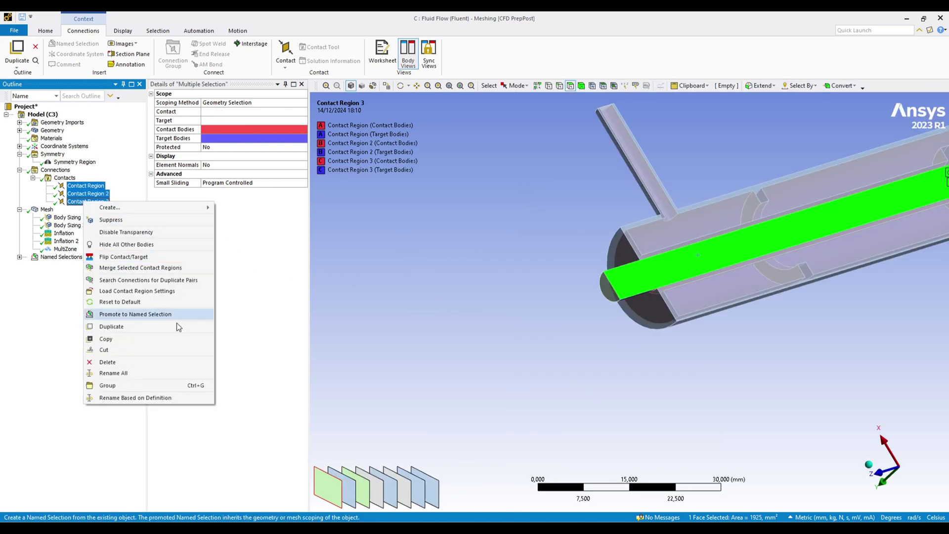
click(153, 363)
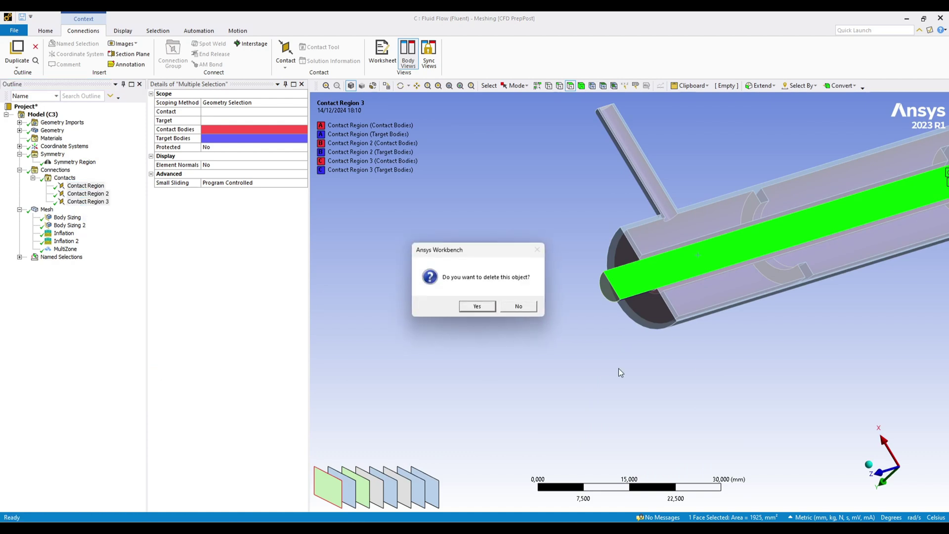
click(469, 307)
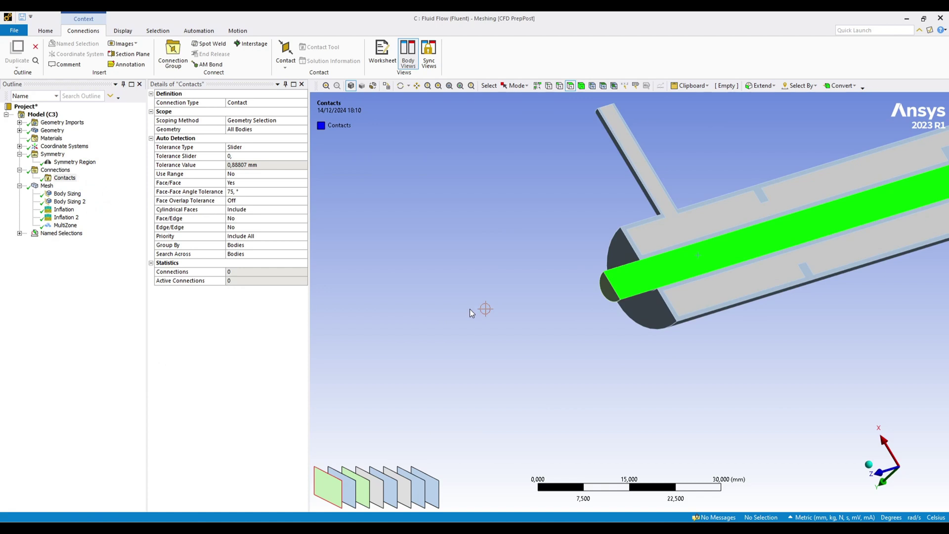
Set the Contacts tolerance slider to 70, create automatic connections, and check the detected regions against the outer and inner fluid faces
click(64, 178)
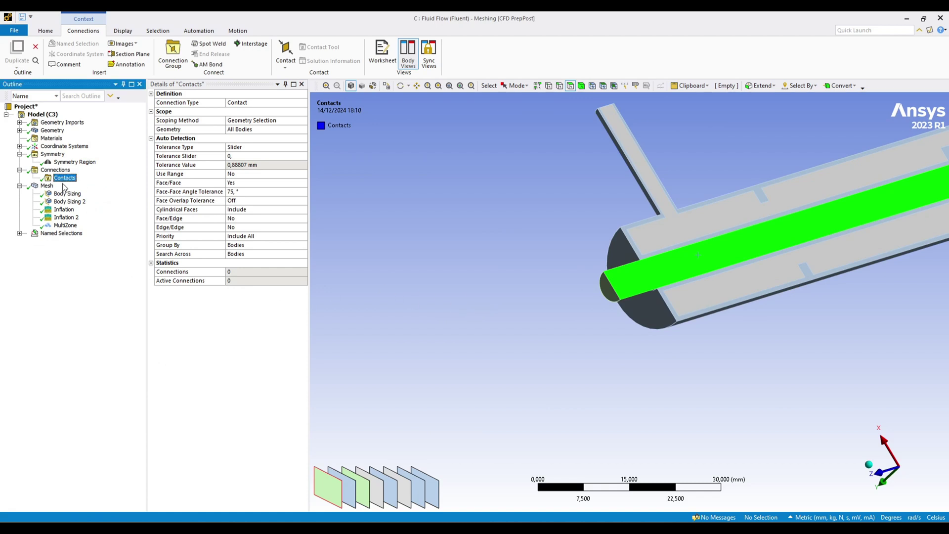
click(239, 157)
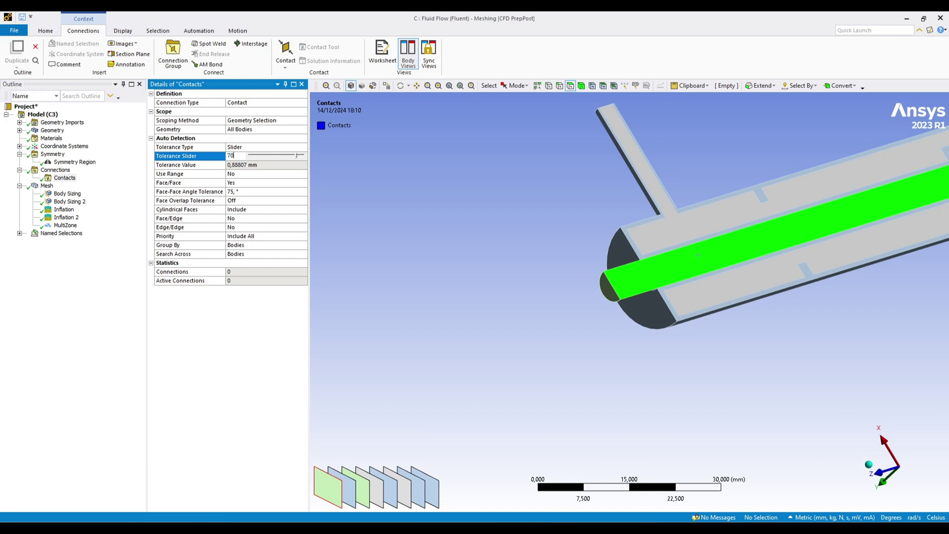
key(Return)
right_click(59, 178)
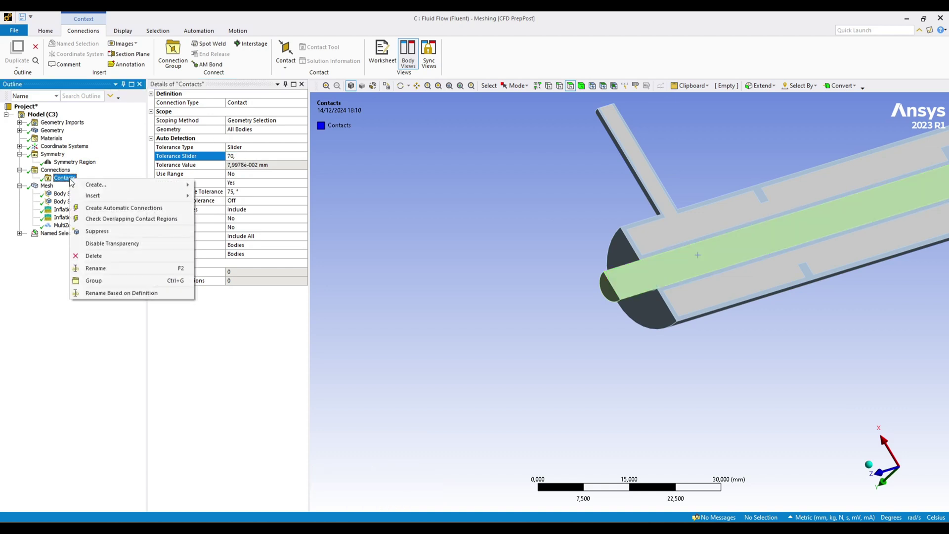
click(125, 210)
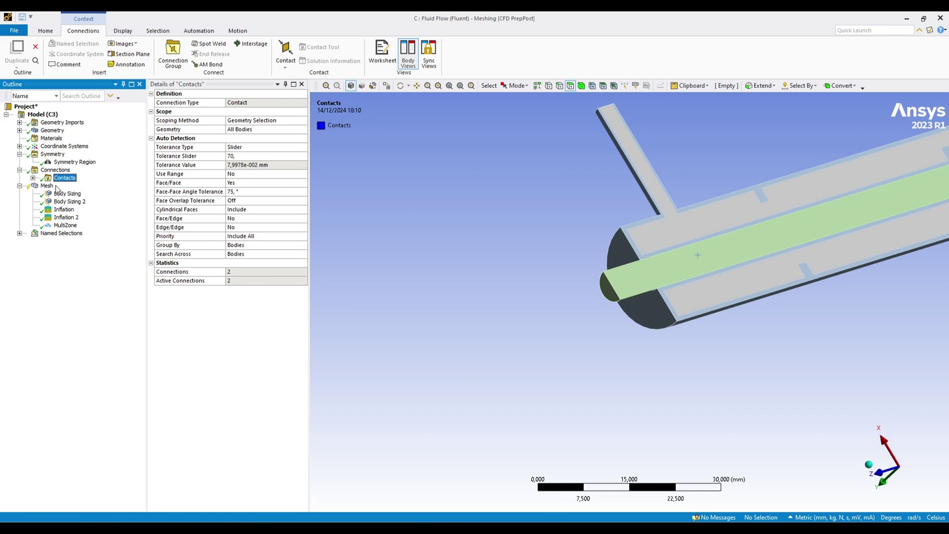
click(33, 178)
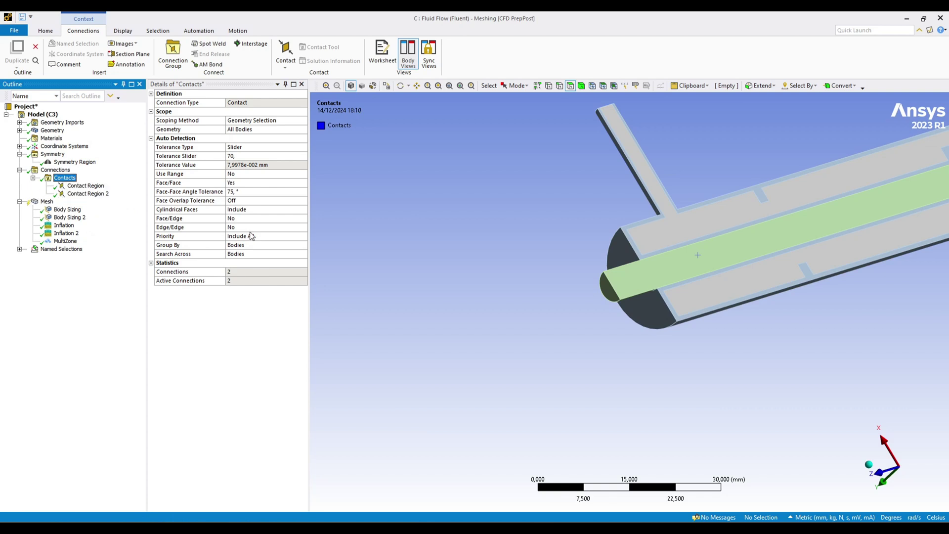
scroll(601, 238, up, 2)
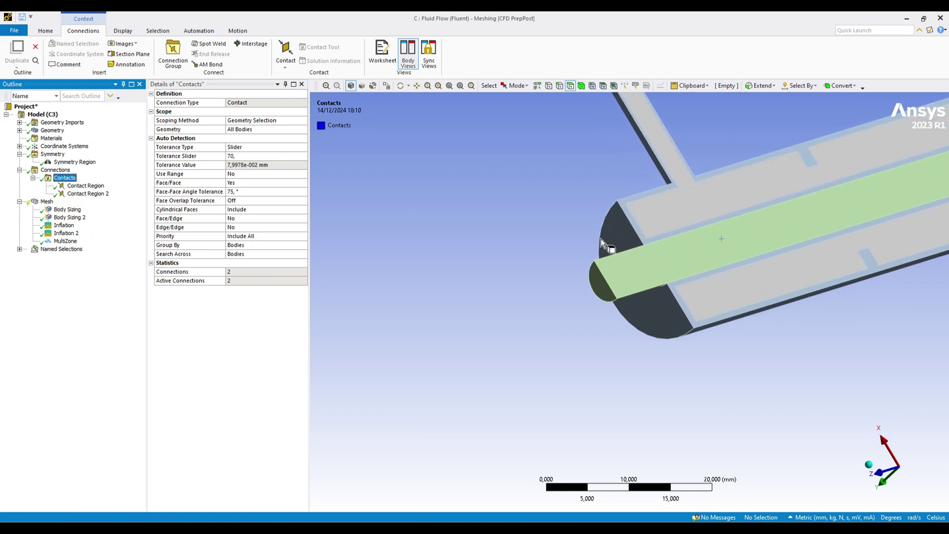
click(704, 208)
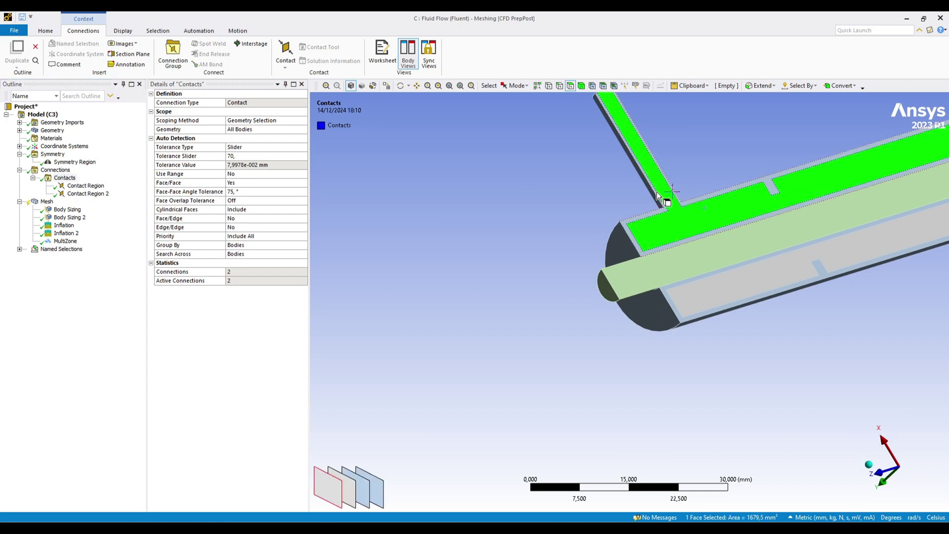
click(630, 274)
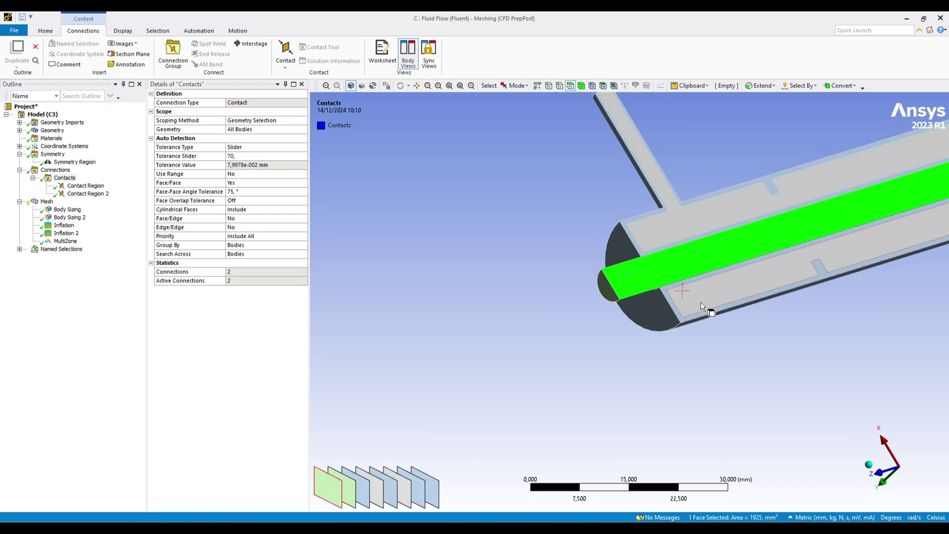
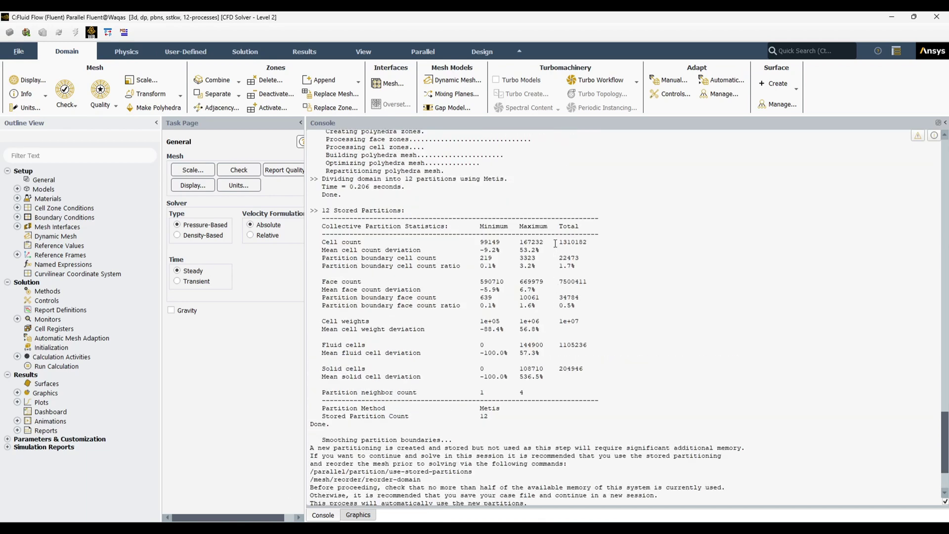
Switch to Fluent and check the total cell count in the partition statistics after the polyhedra conversion
drag(555, 243, 595, 247)
click(586, 251)
key(Return)
key(Return)
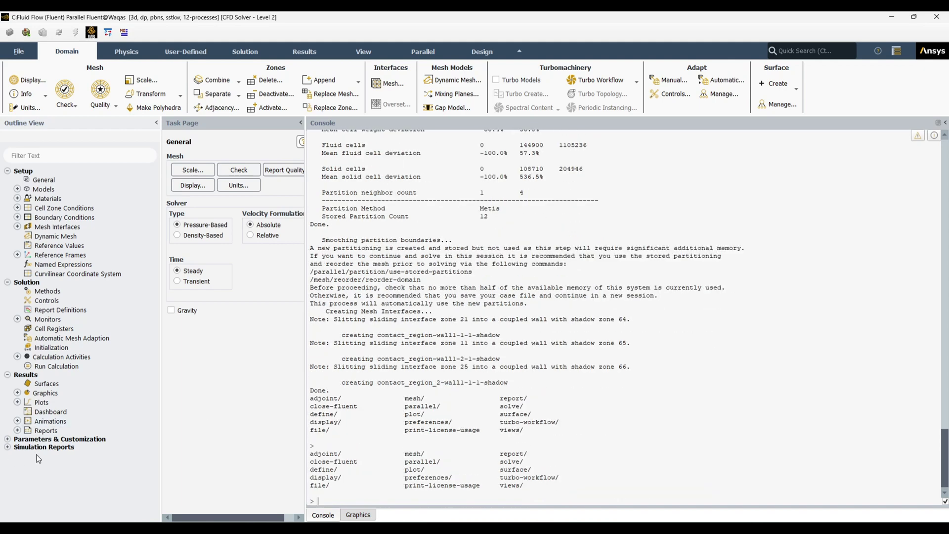
Create the mesh display mesh-1 with both edges and faces on all surfaces, and show it in the graphics view
click(16, 393)
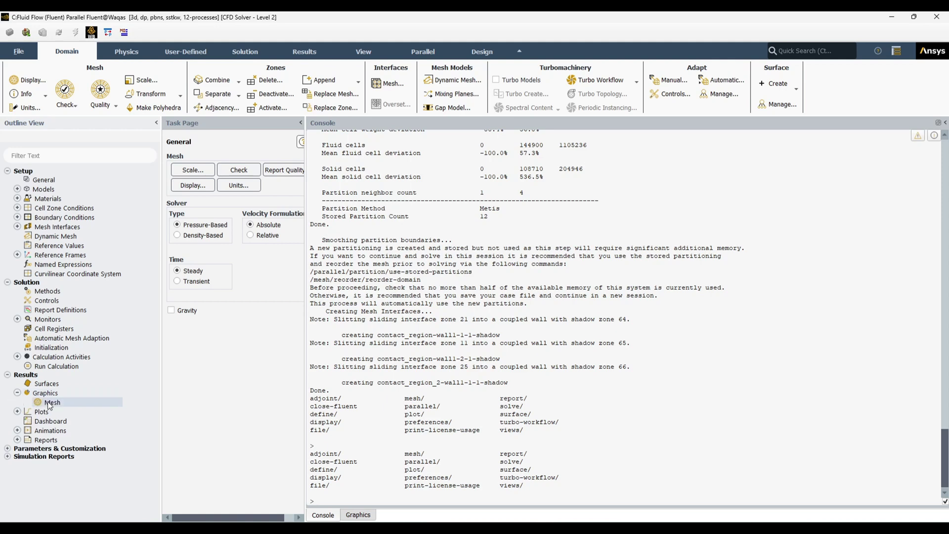
right_click(51, 405)
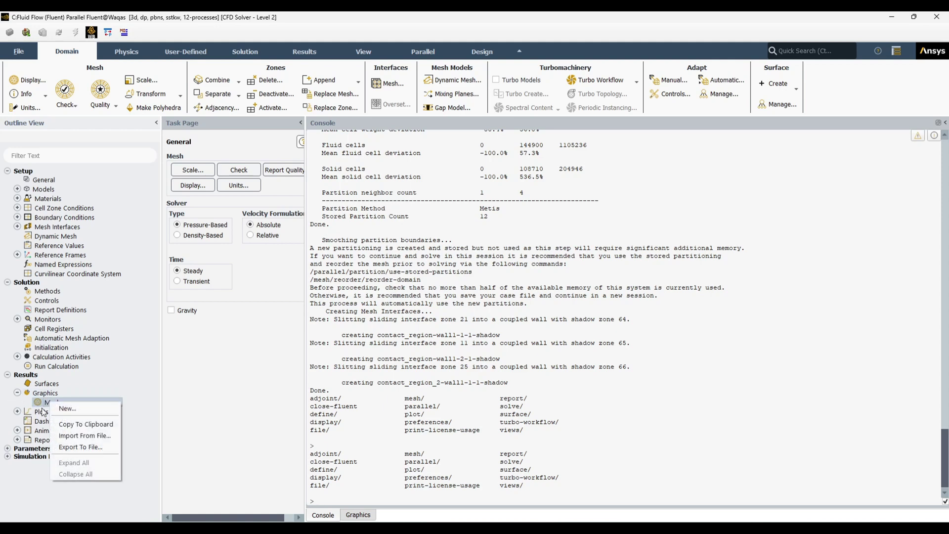
click(86, 413)
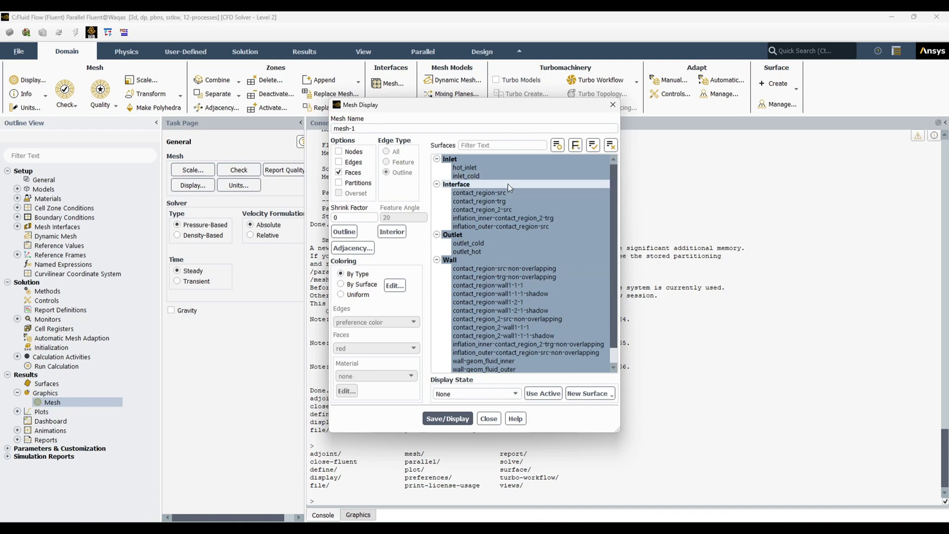
click(340, 162)
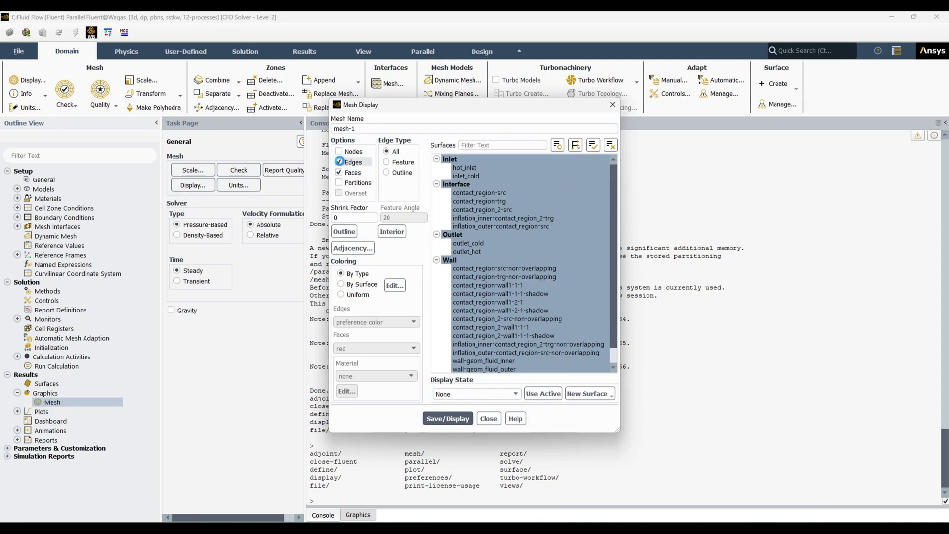
click(449, 419)
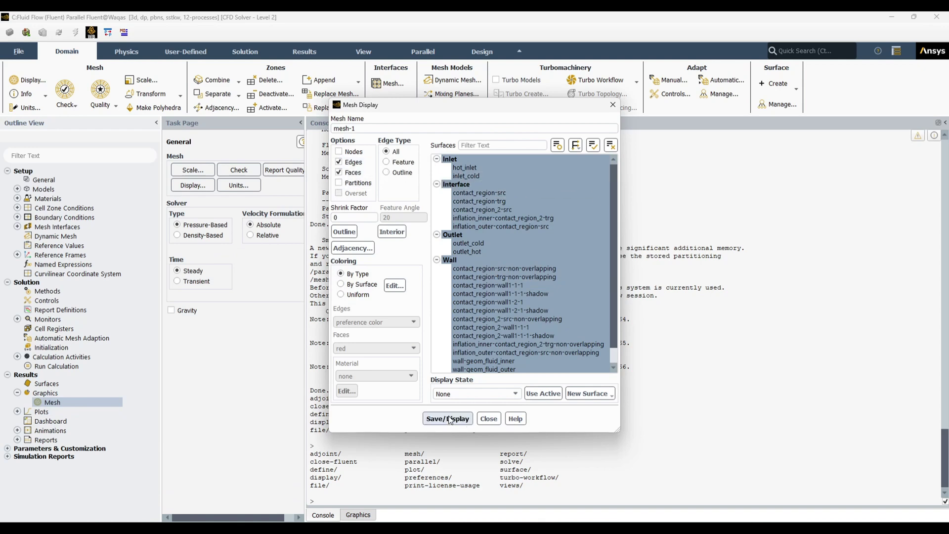
click(355, 515)
Examine the polyhedral mesh, the inflation layers and the baffle regions up close on the section plane, and close the mesh display settings
scroll(729, 295, up, 6)
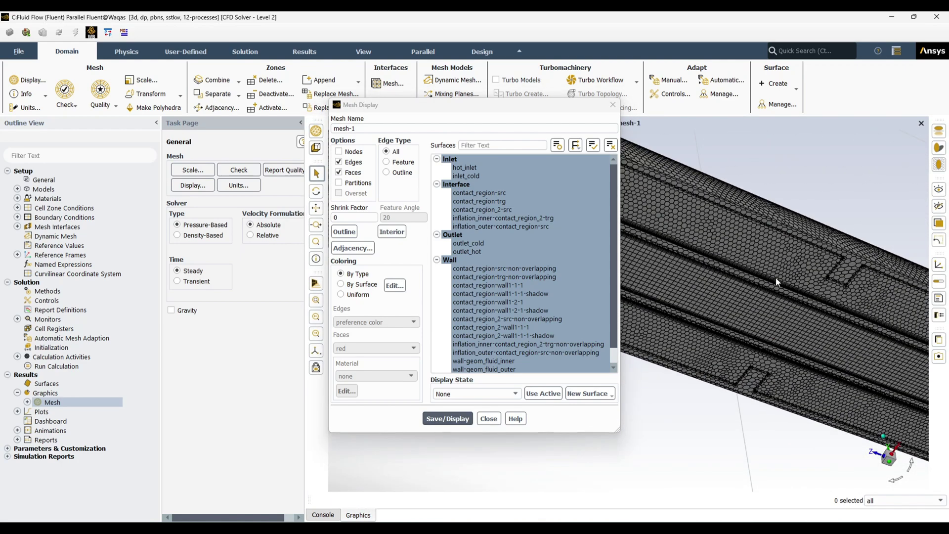
scroll(767, 233, up, 5)
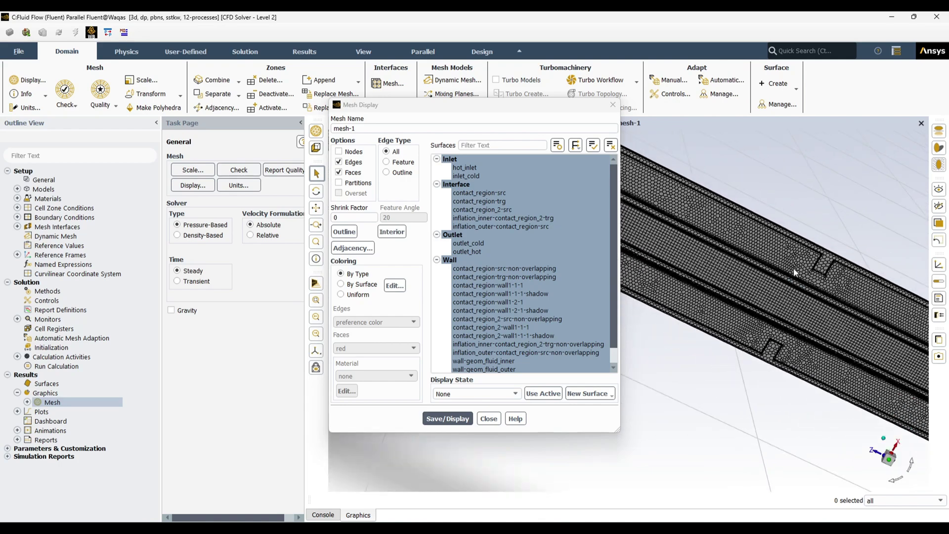
drag(444, 104, 73, 127)
scroll(692, 270, up, 4)
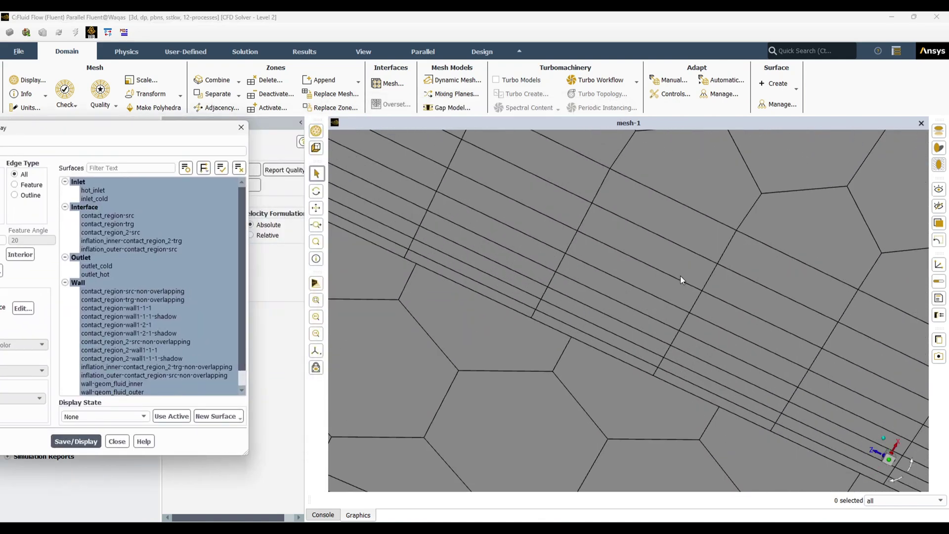
scroll(680, 275, down, 2)
scroll(679, 279, down, 4)
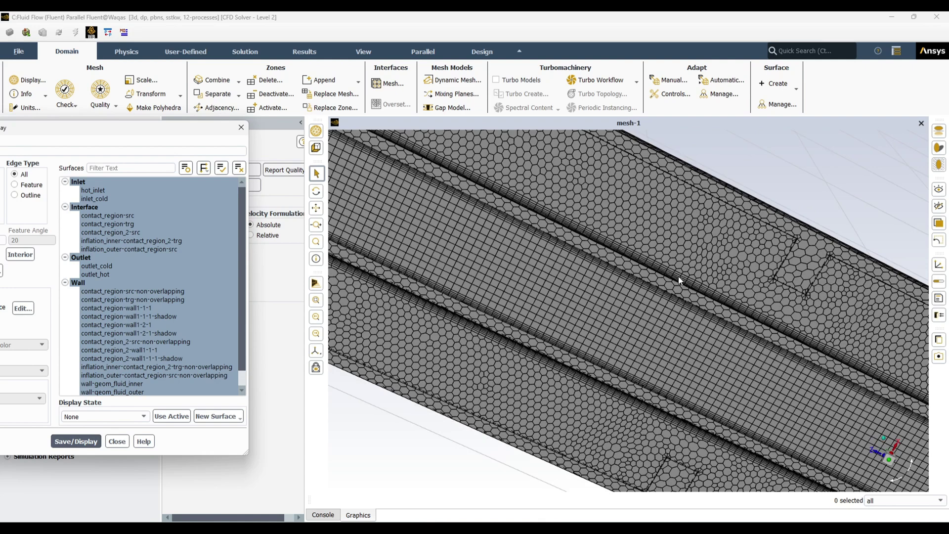
scroll(680, 281, down, 2)
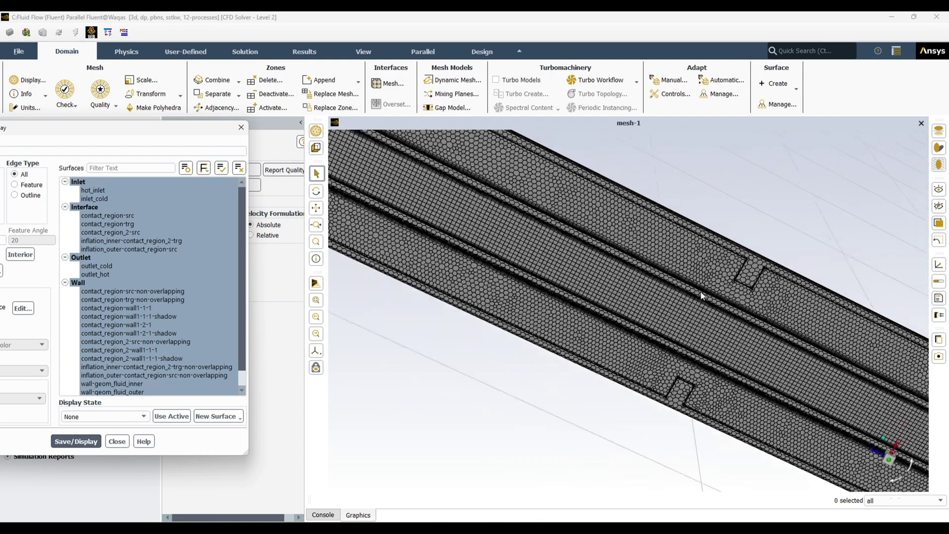
scroll(618, 306, down, 2)
scroll(623, 302, down, 6)
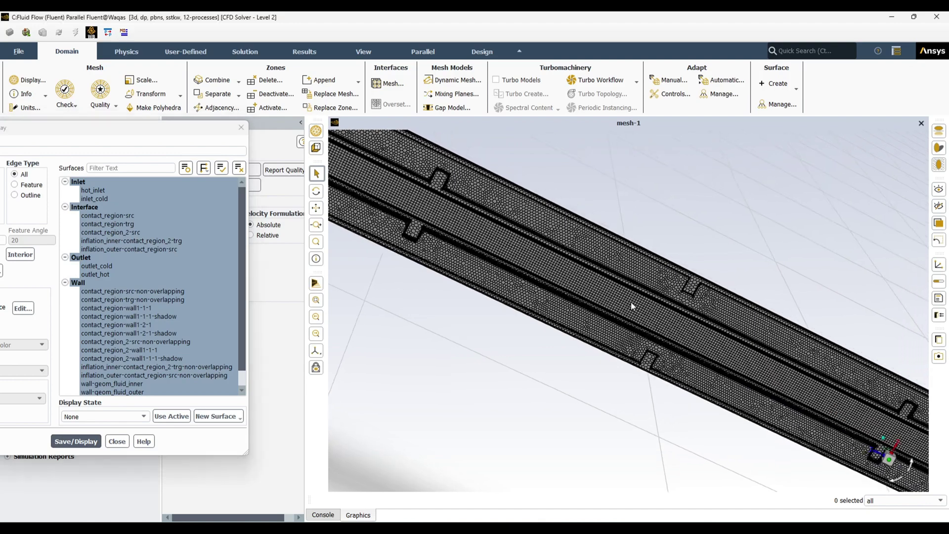
click(124, 439)
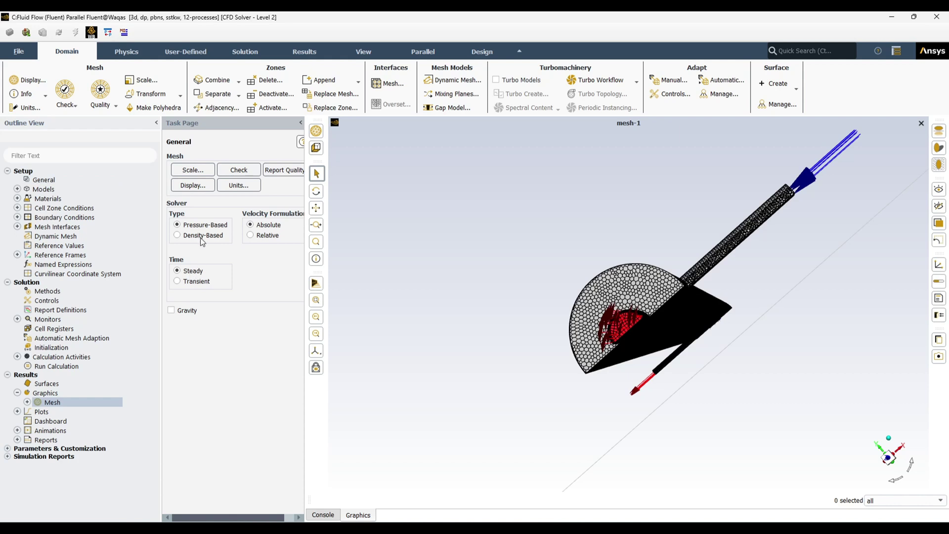
Change the viscous model to k-epsilon (2 eqn), keeping its standard variant and wall functions
click(18, 189)
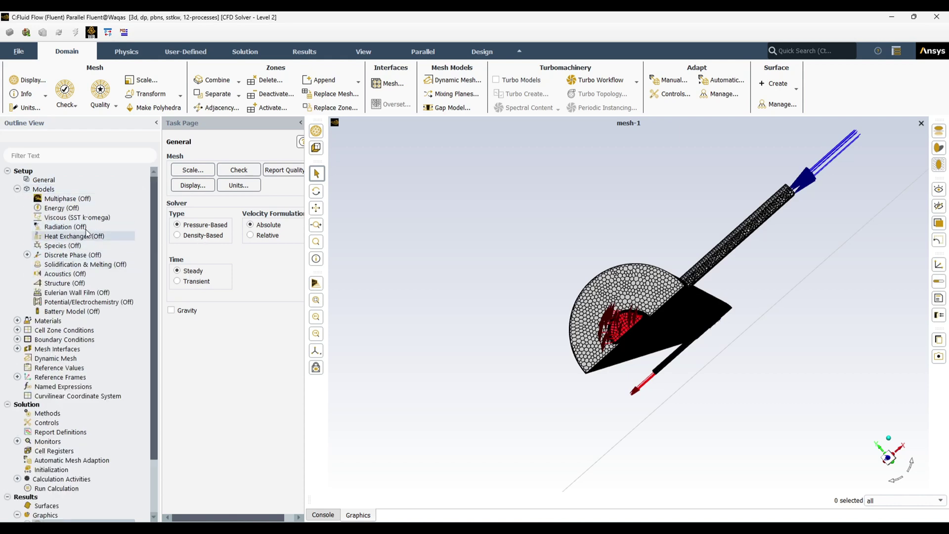
double_click(76, 220)
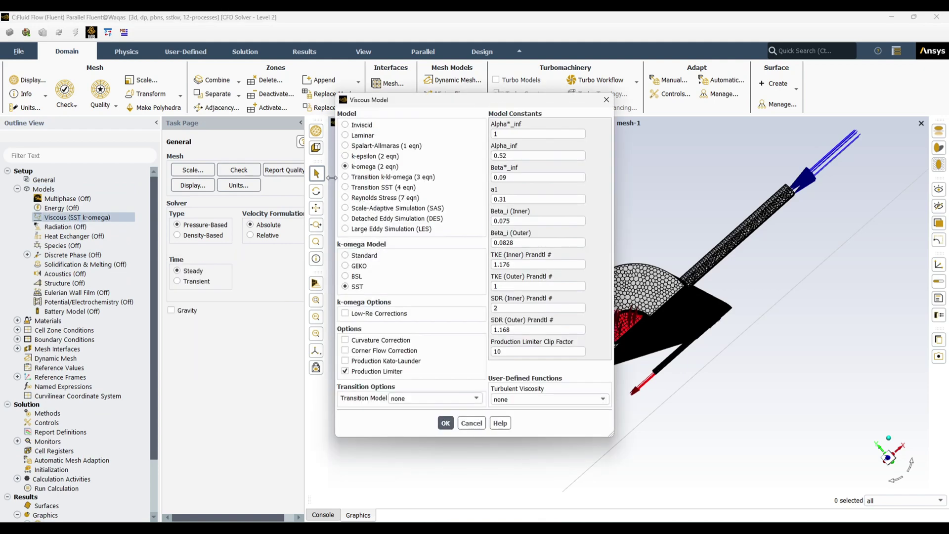
click(345, 156)
click(446, 423)
Enable the energy equation, widen the outline and collapse the list of models
double_click(62, 208)
click(176, 294)
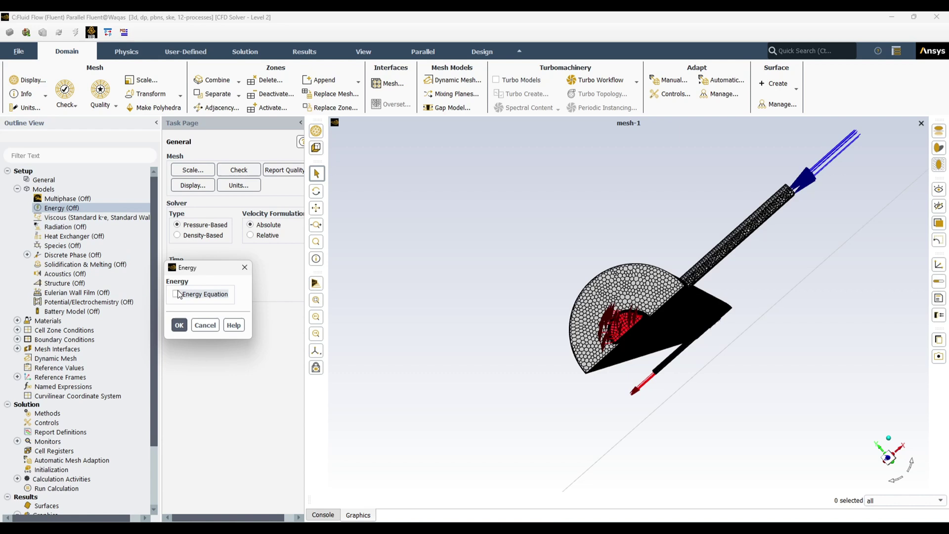
click(179, 325)
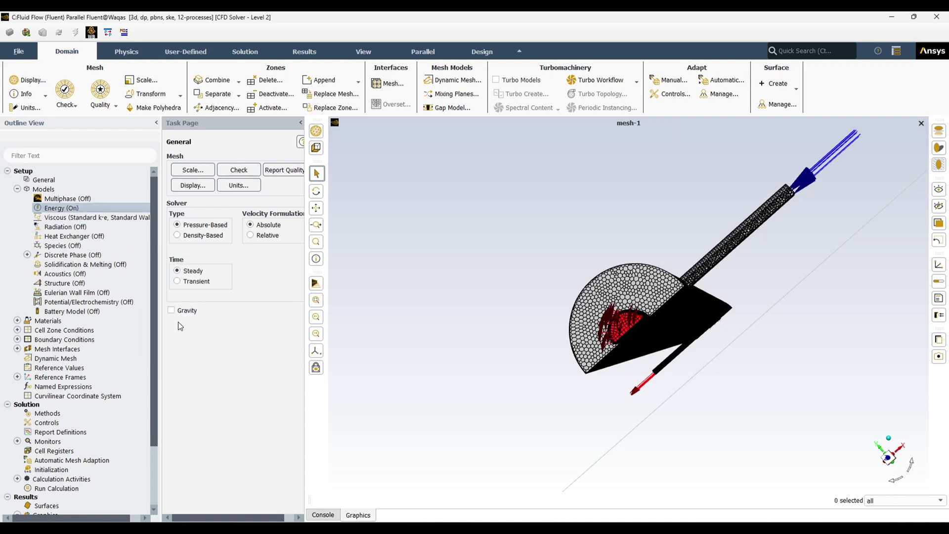
drag(159, 347, 187, 347)
click(17, 189)
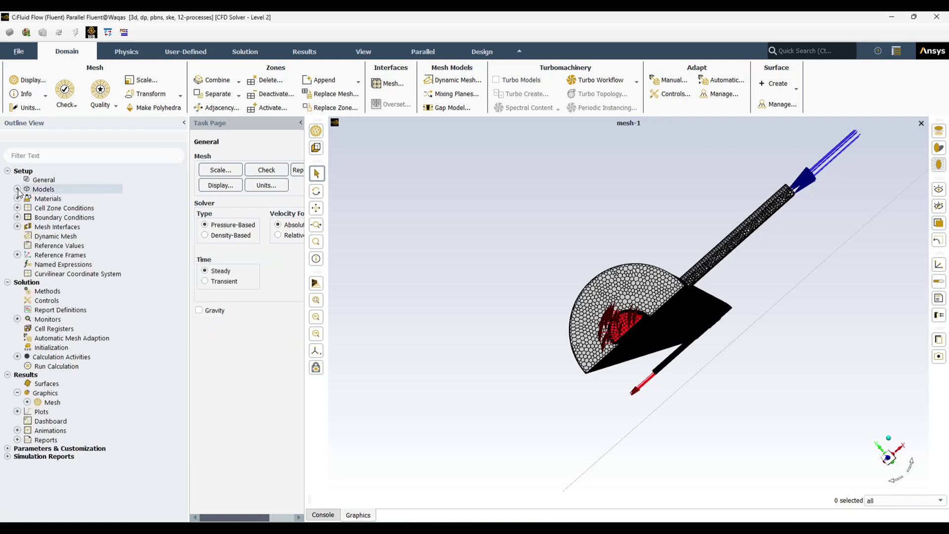
Copy water-liquid (h2o<l>) from the Fluent database into the case's fluid materials
click(17, 198)
click(27, 208)
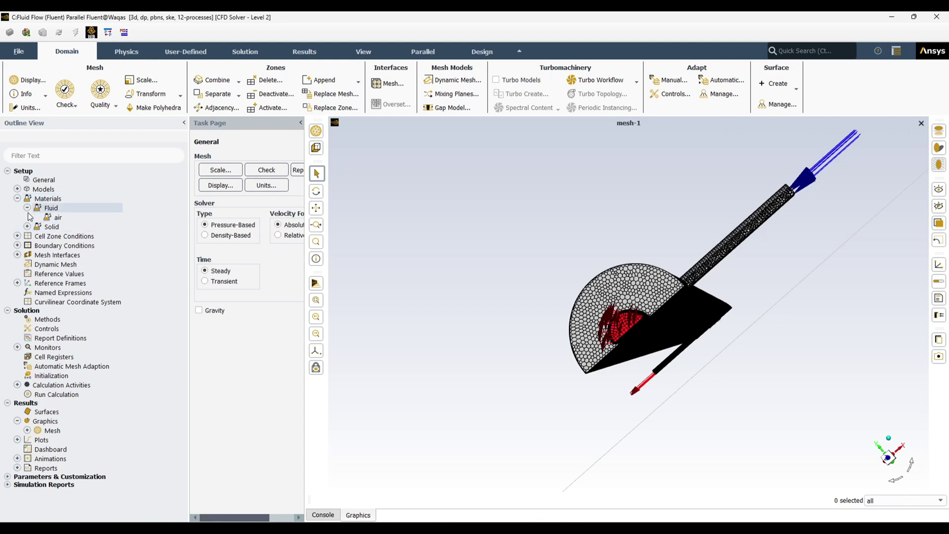
right_click(53, 217)
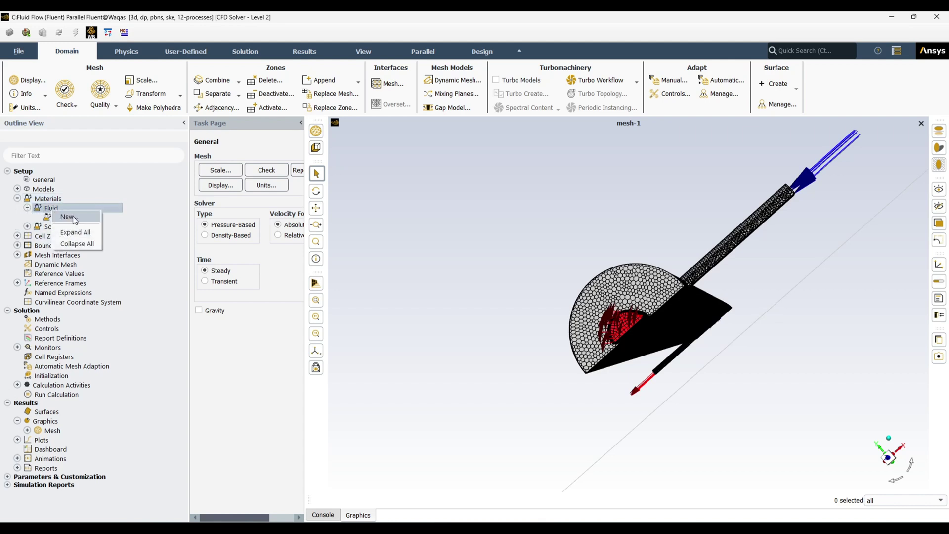
click(75, 221)
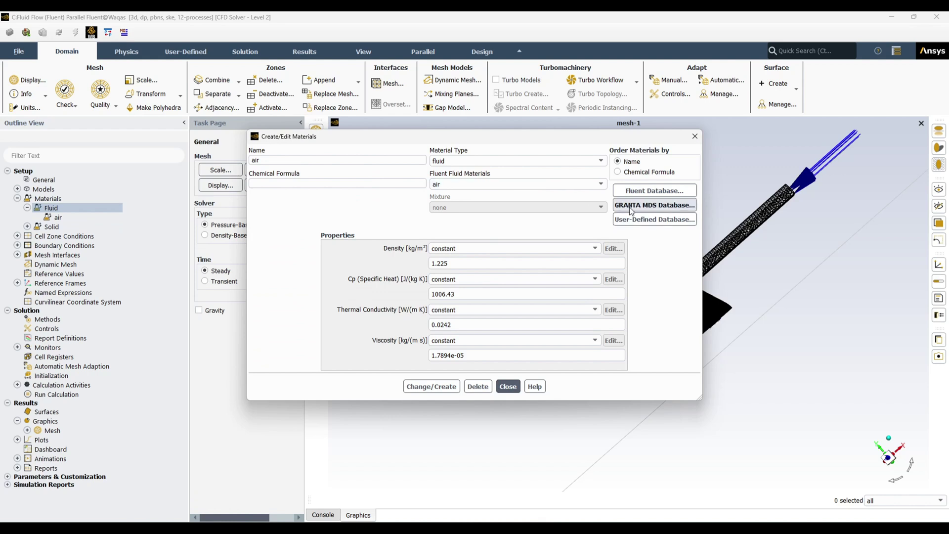
click(651, 191)
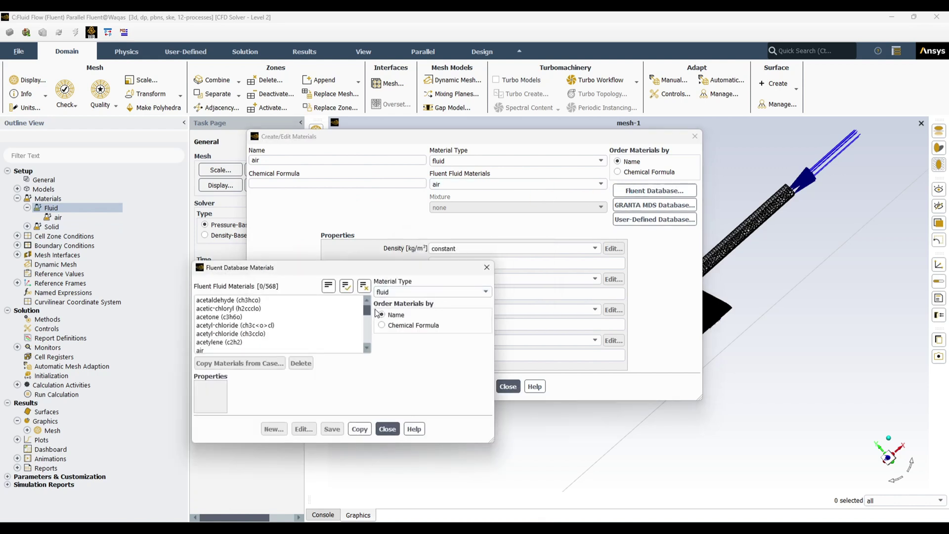
drag(366, 310, 367, 346)
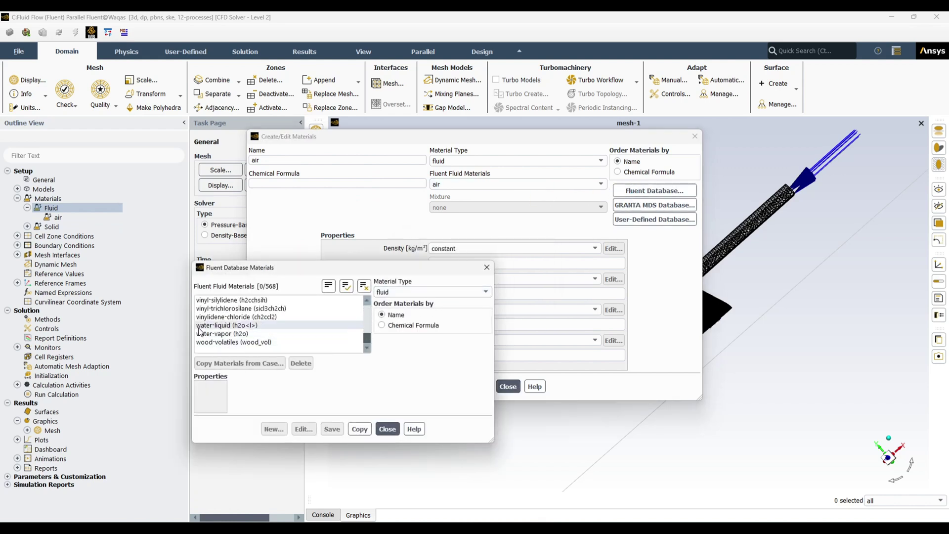
click(226, 325)
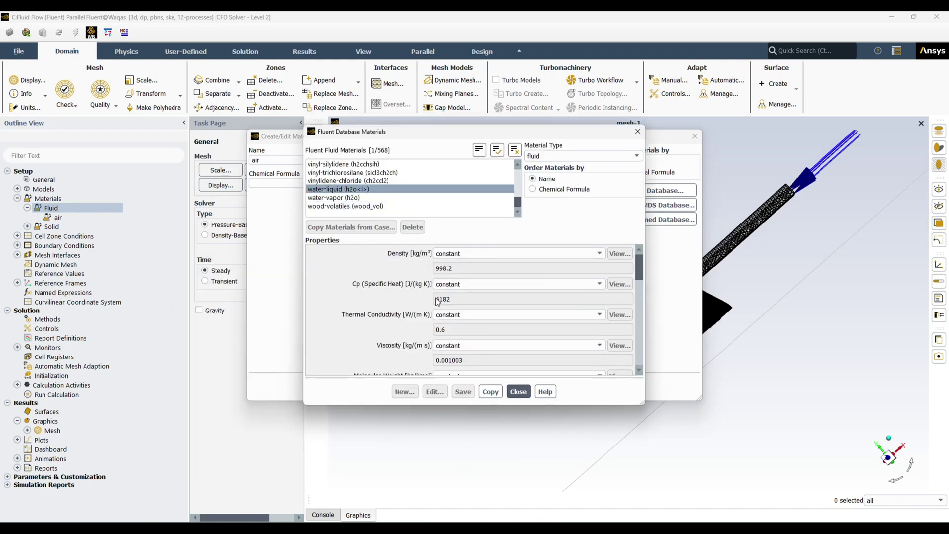
click(489, 393)
Copy kerosene-liquid (c12h23<l>) from the Fluent database into the case's fluid materials and remove the duplicate water-liquid-new
scroll(478, 205, up, 10)
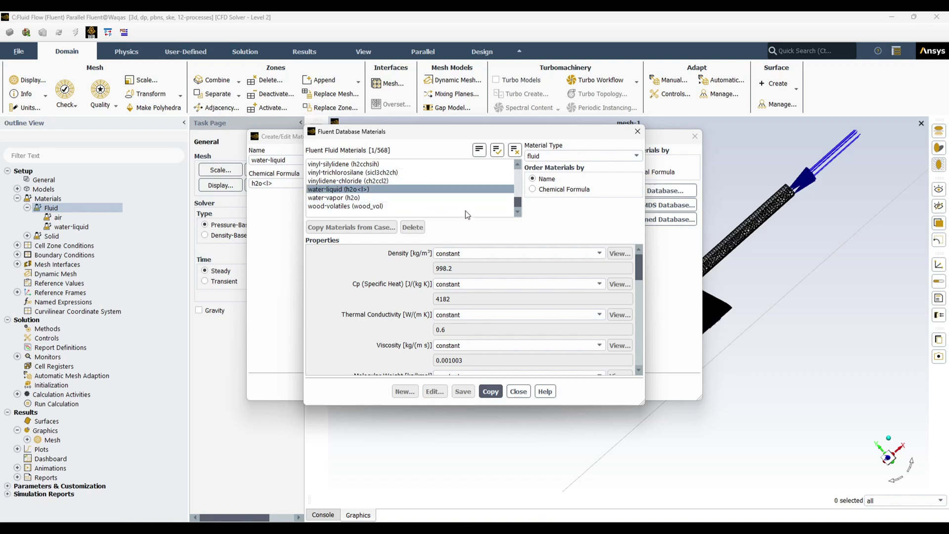
scroll(480, 206, up, 20)
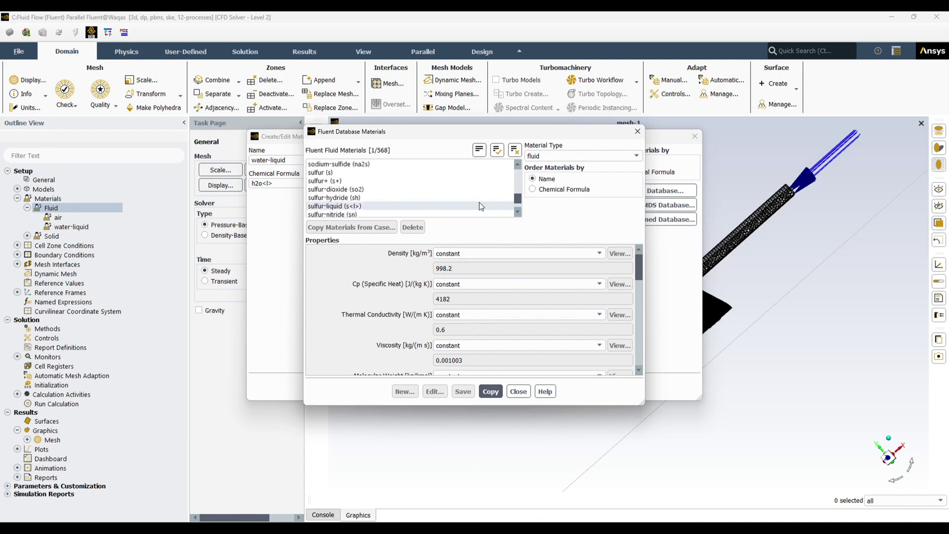
scroll(480, 206, up, 15)
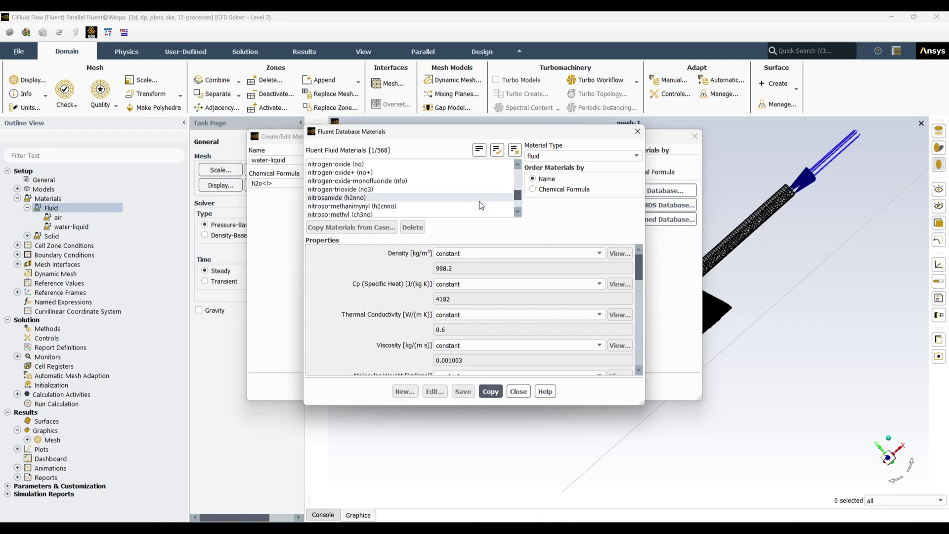
scroll(481, 204, up, 8)
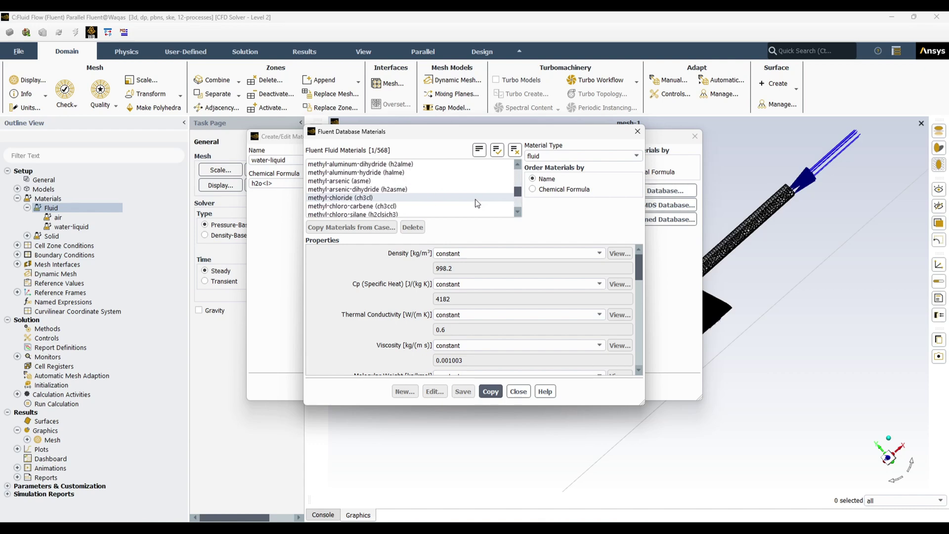
scroll(470, 200, down, 3)
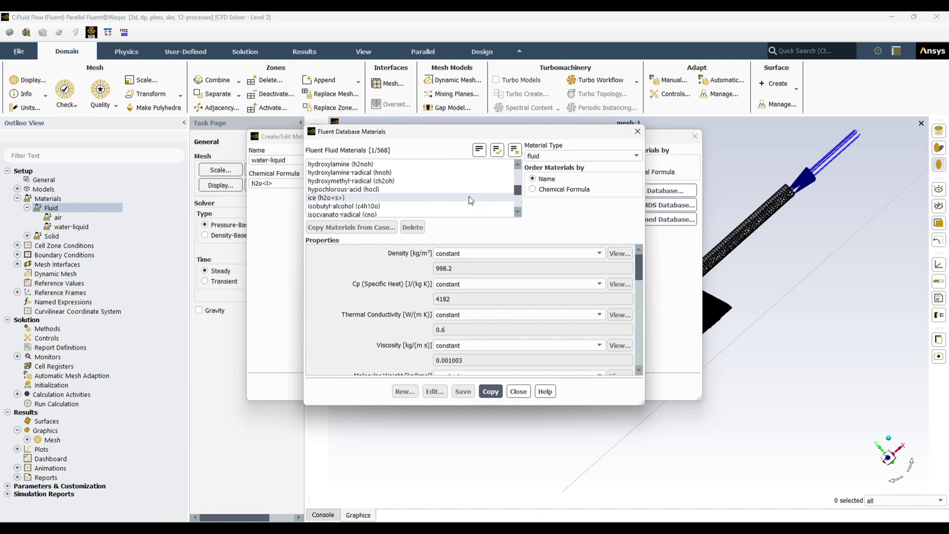
scroll(366, 181, up, 3)
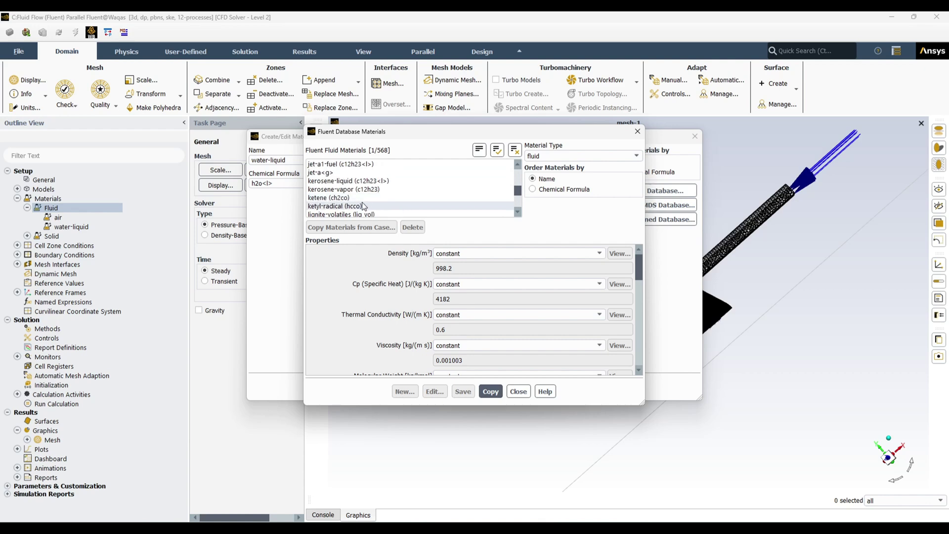
click(353, 181)
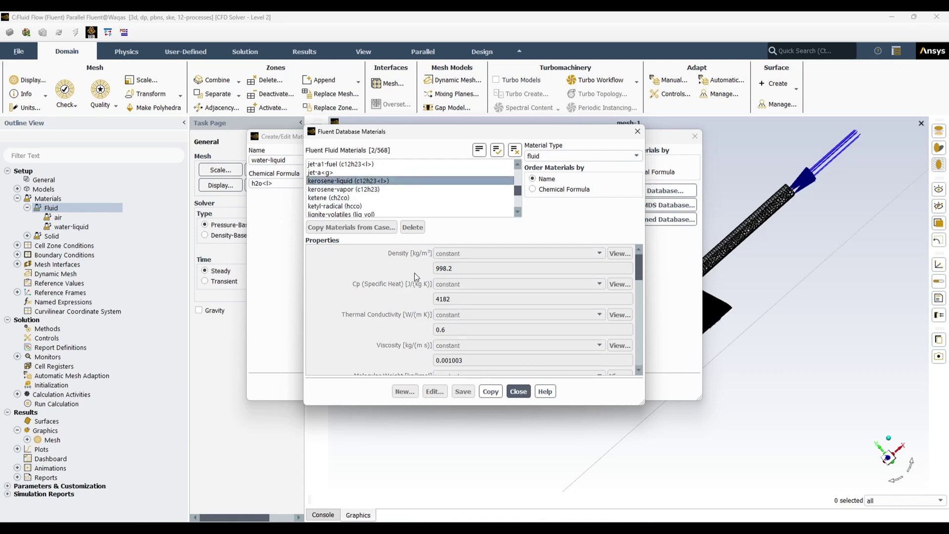
click(491, 392)
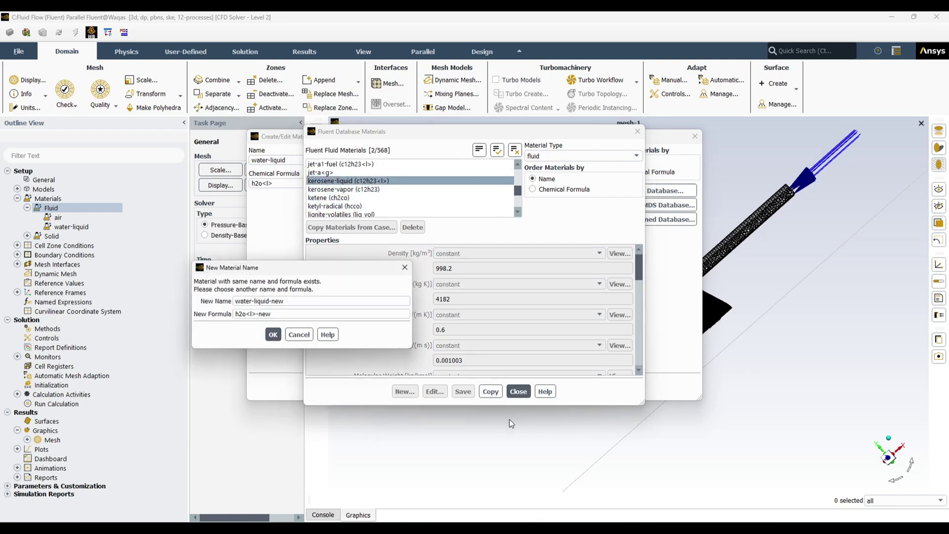
click(273, 334)
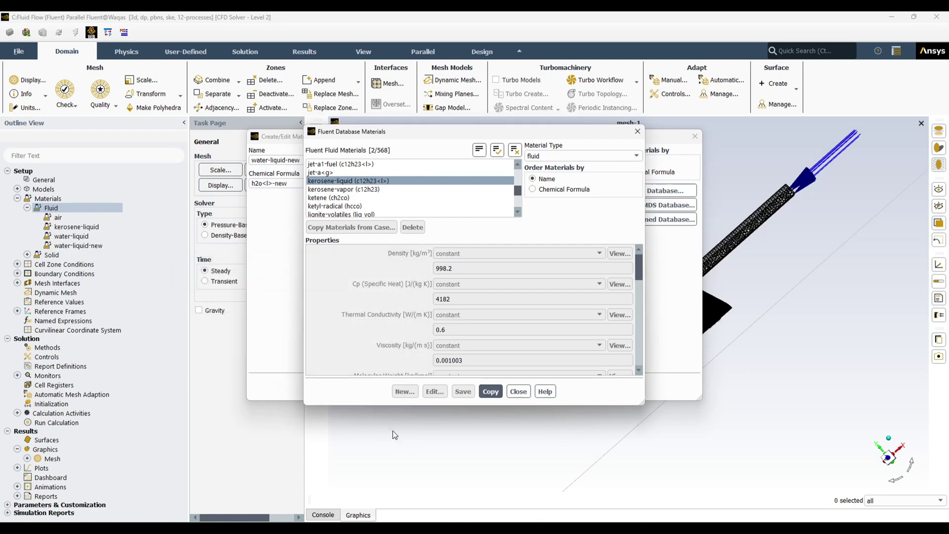
click(517, 392)
click(508, 386)
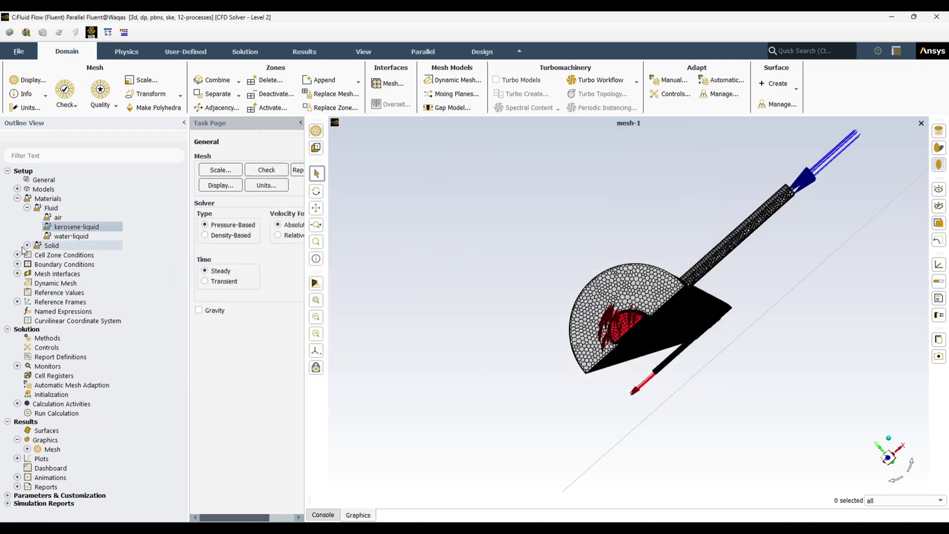
Review the solid materials and the fluid cell zones, and highlight the outer fluid wall on the sectioned mesh
click(28, 245)
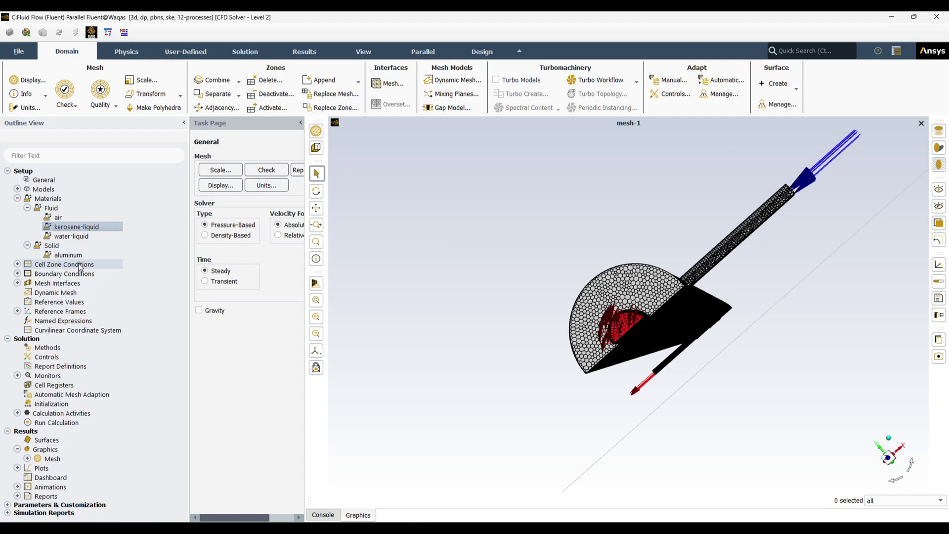
click(18, 198)
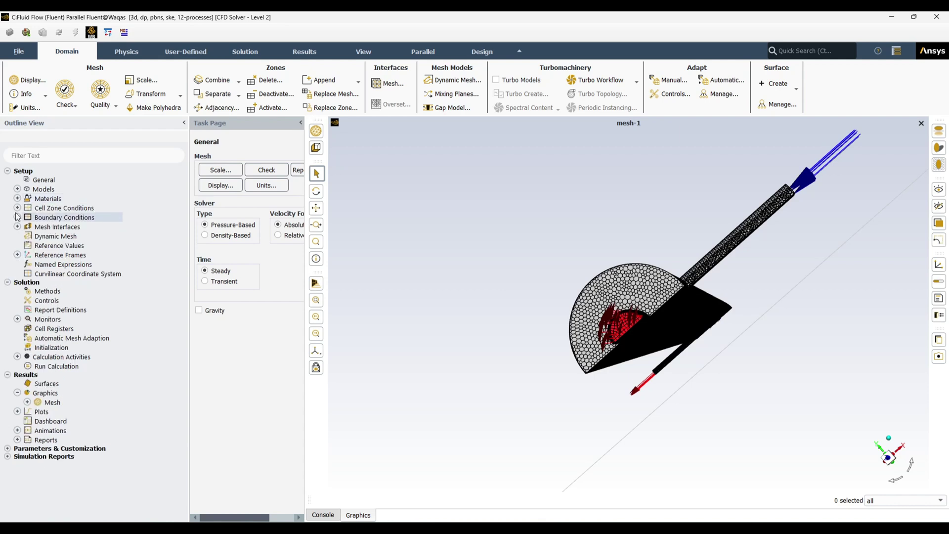
click(18, 207)
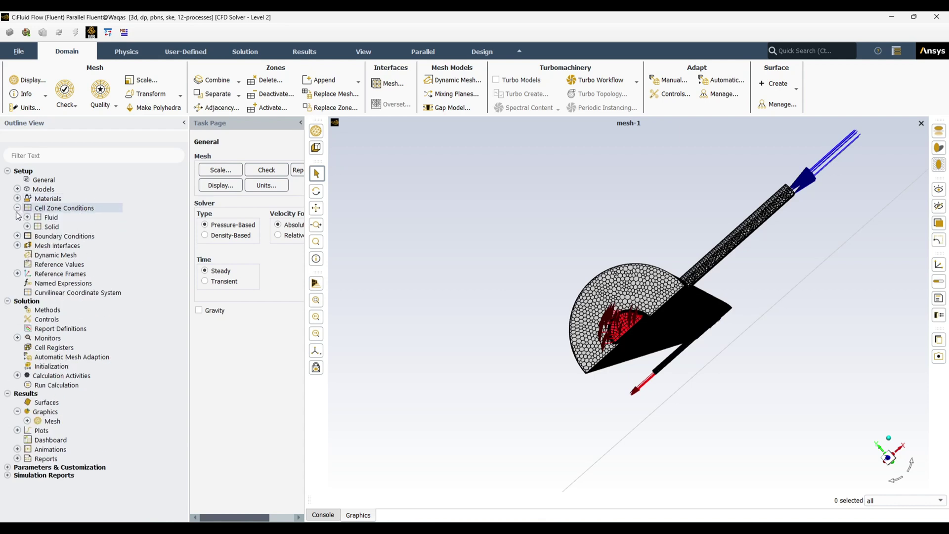
click(28, 217)
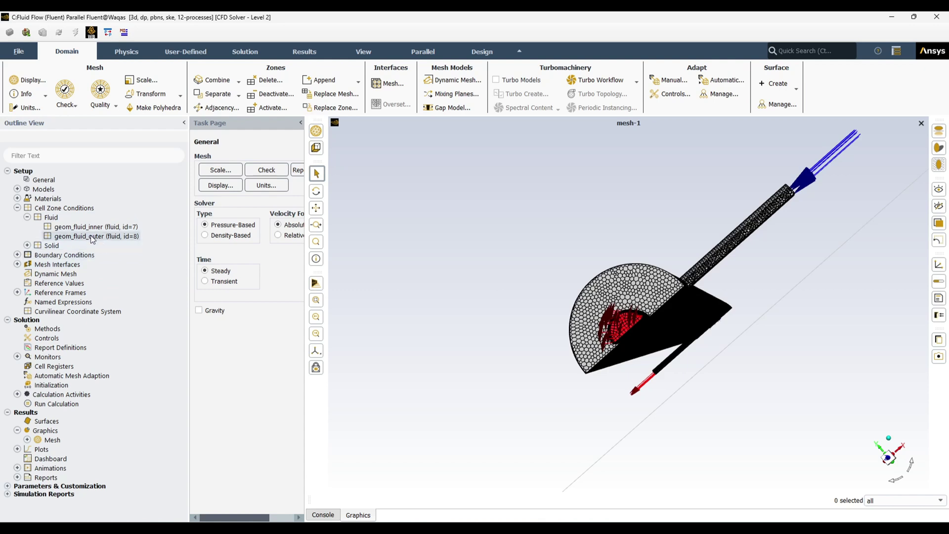
scroll(724, 370, up, 8)
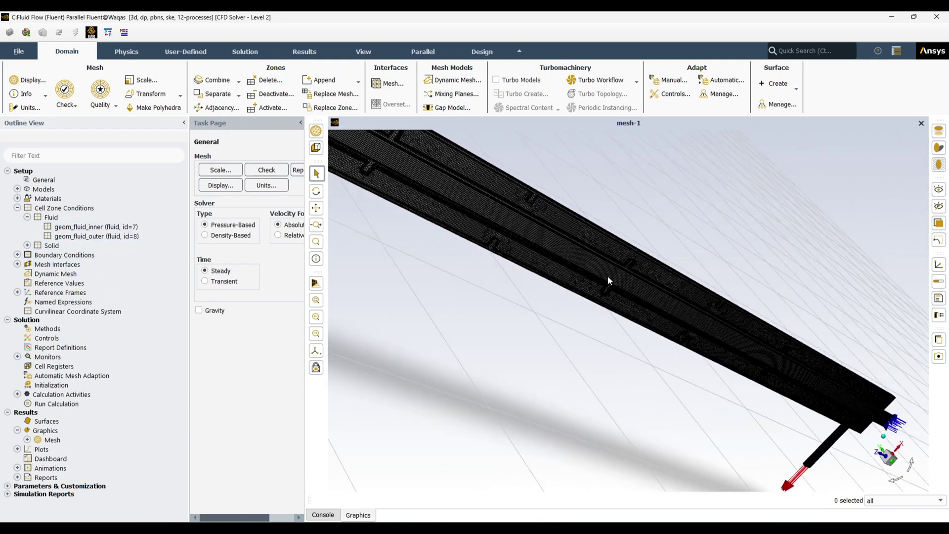
click(568, 281)
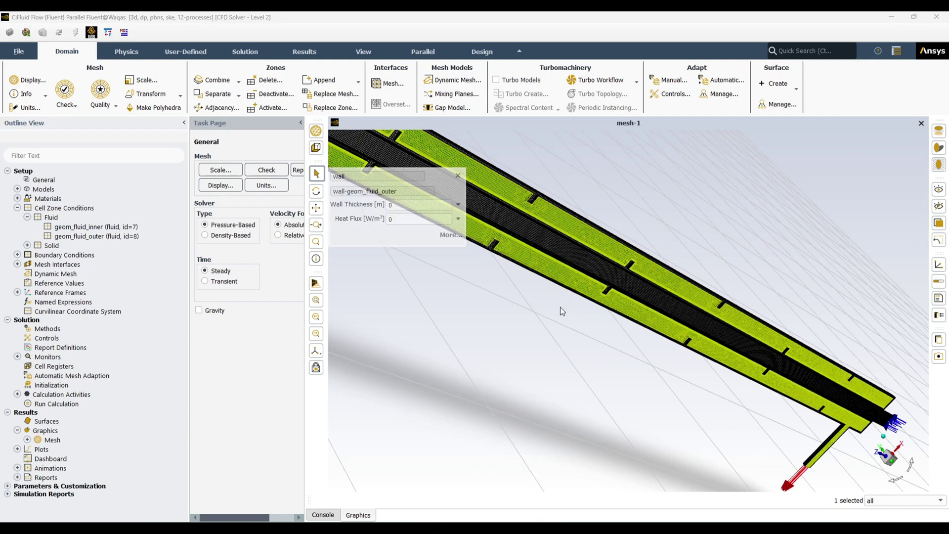
Assign water-liquid as the material of the geom_fluid_inner cell zone
click(98, 227)
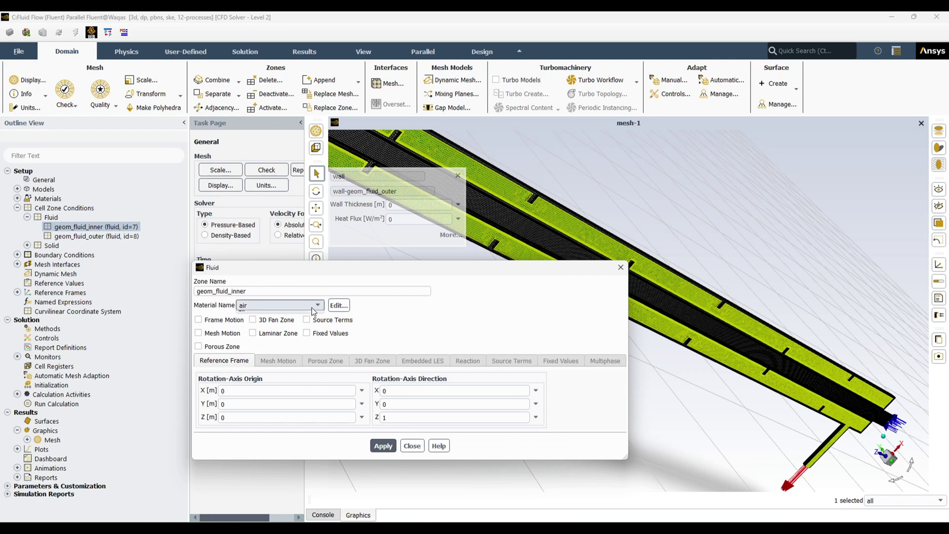
click(313, 310)
click(291, 324)
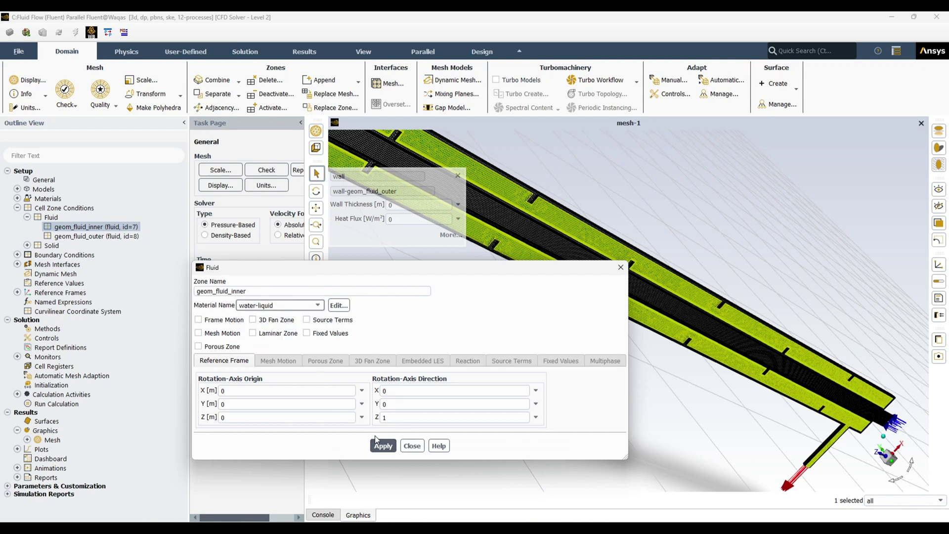
click(381, 446)
click(412, 446)
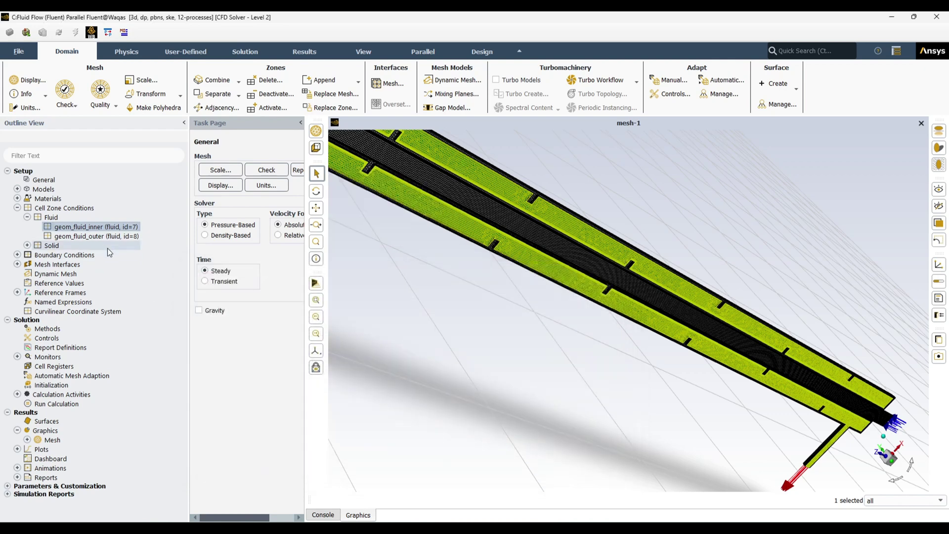
Assign kerosene-liquid as the material of the geom_fluid_outer cell zone
double_click(108, 236)
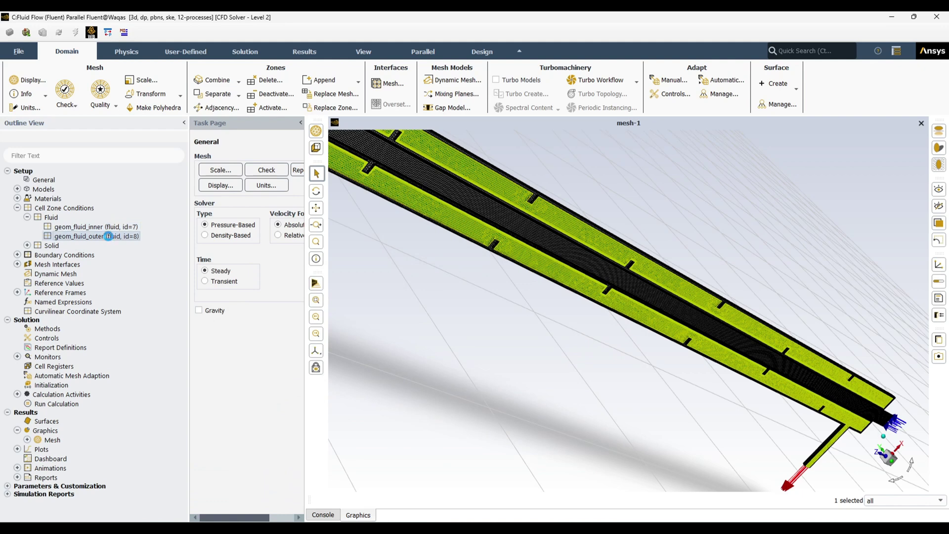
click(316, 305)
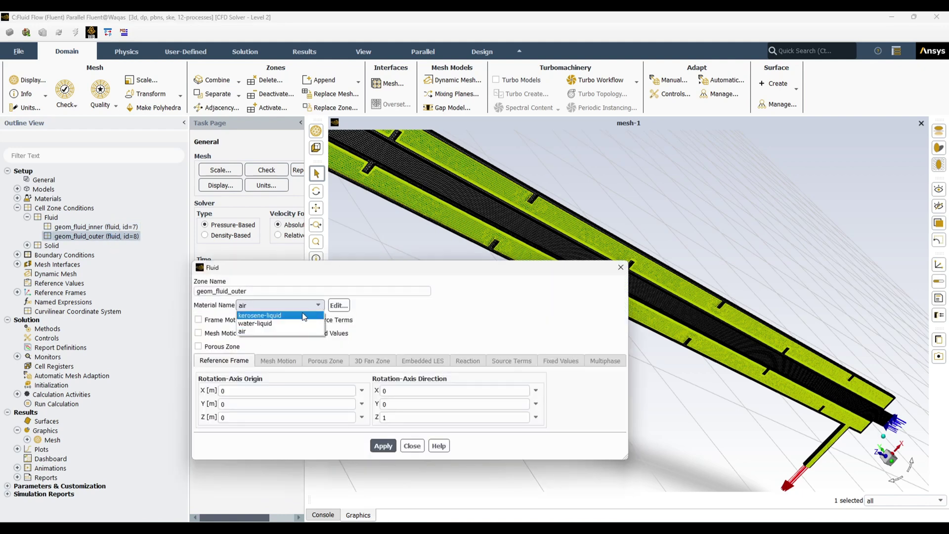
click(304, 316)
click(381, 445)
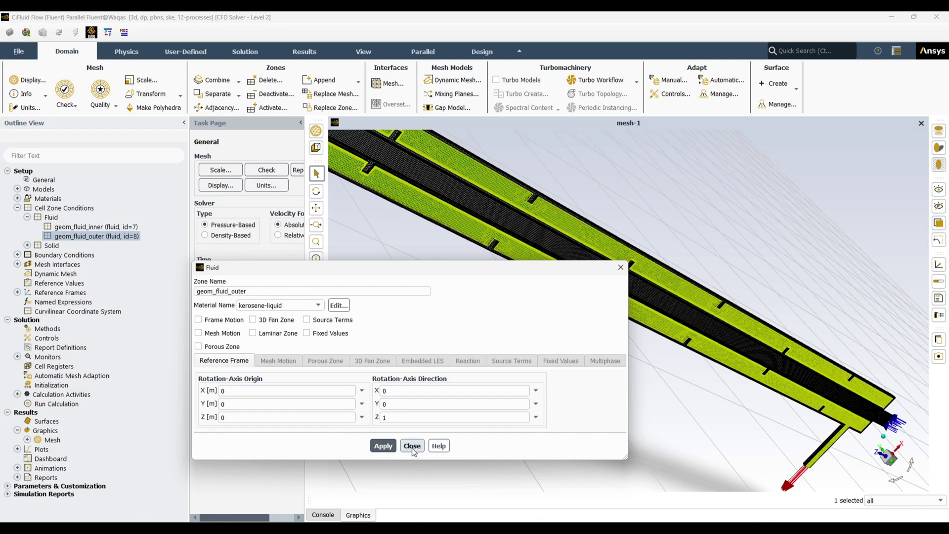
click(412, 447)
Set the unit for the temperature quantity to C
click(27, 107)
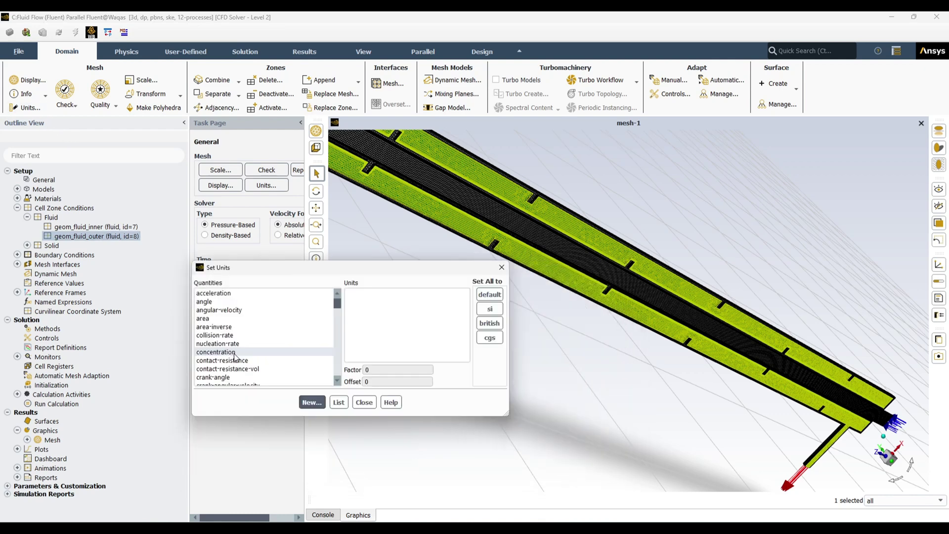
click(220, 335)
scroll(224, 339, down, 10)
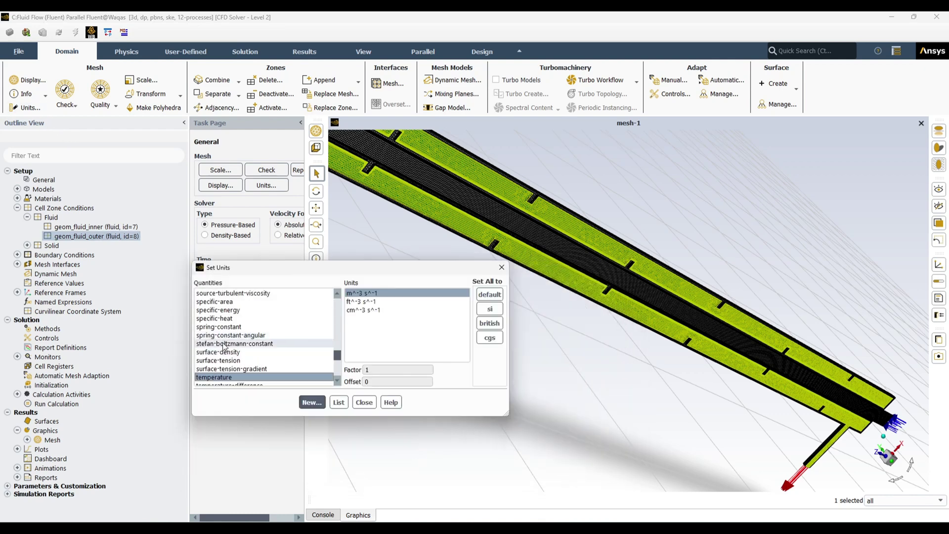
click(214, 377)
click(367, 301)
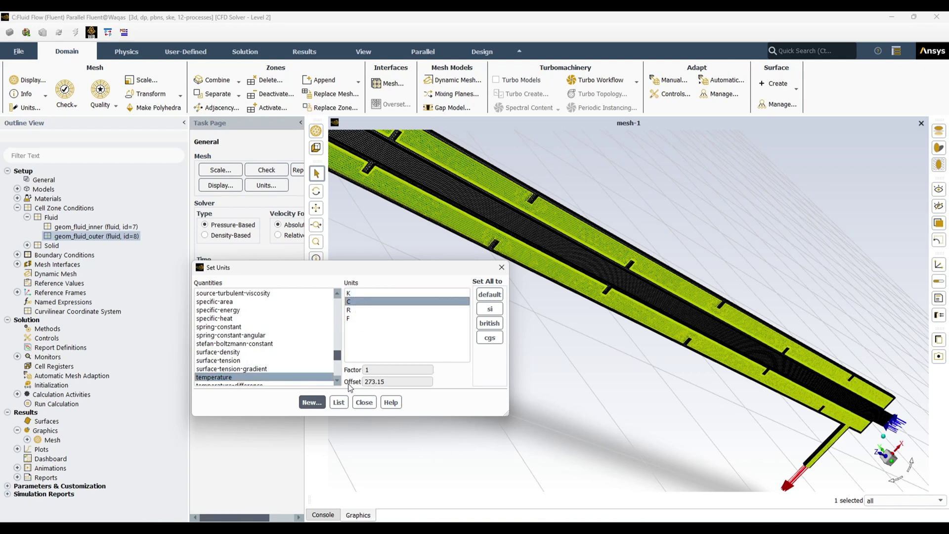
click(365, 402)
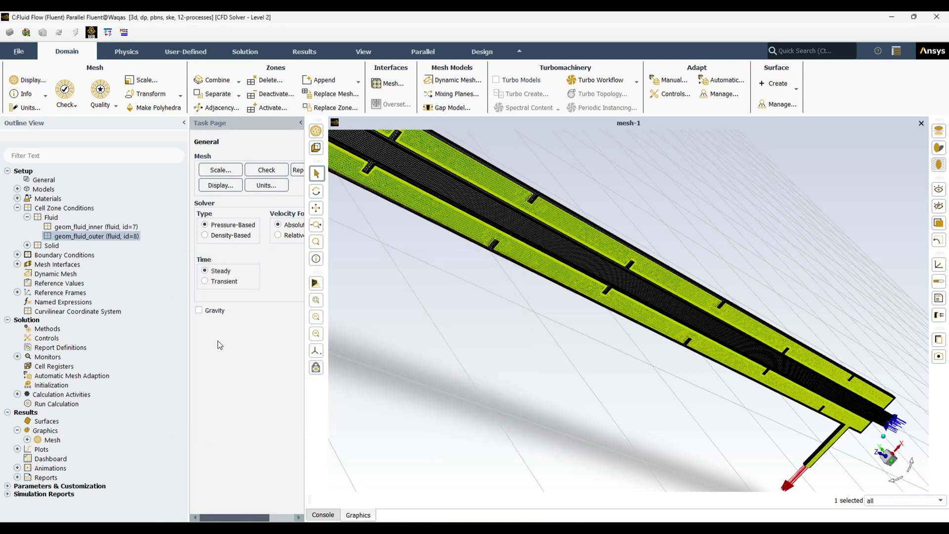
Check the material assigned to the geom_walls solid cell zone, and collapse the cell zone conditions
click(17, 208)
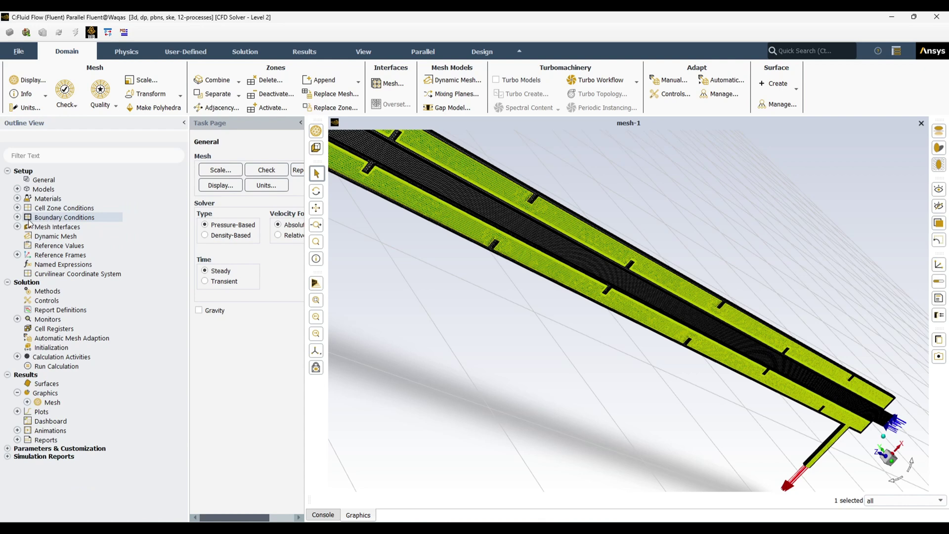
click(18, 208)
click(27, 246)
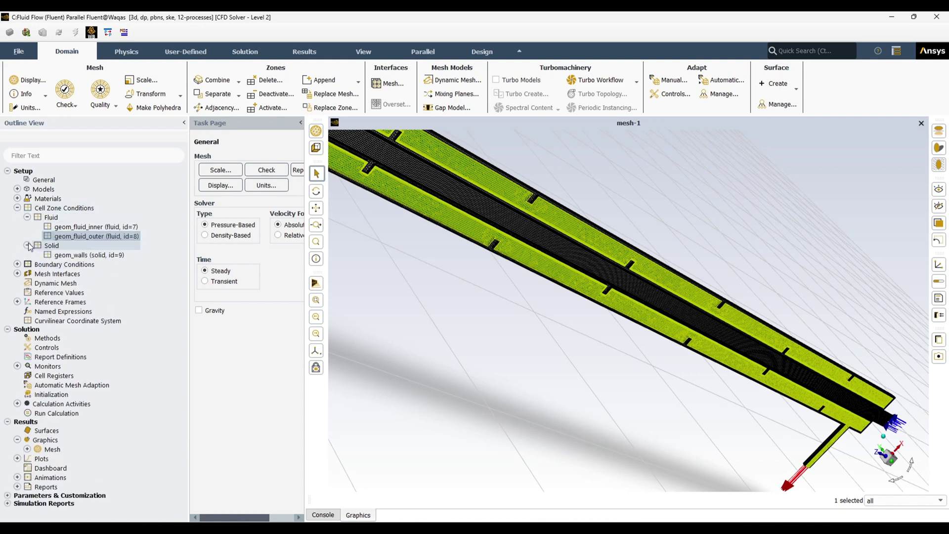
click(75, 256)
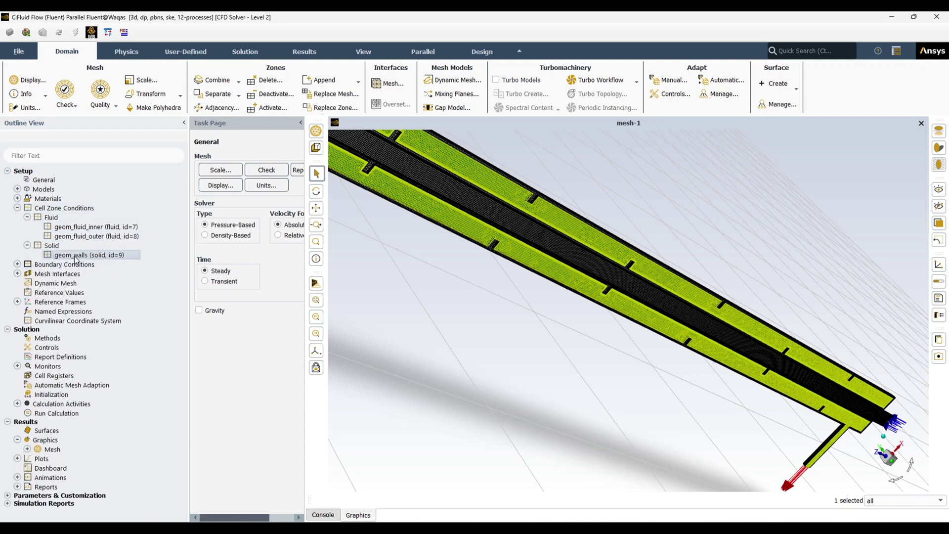
double_click(75, 257)
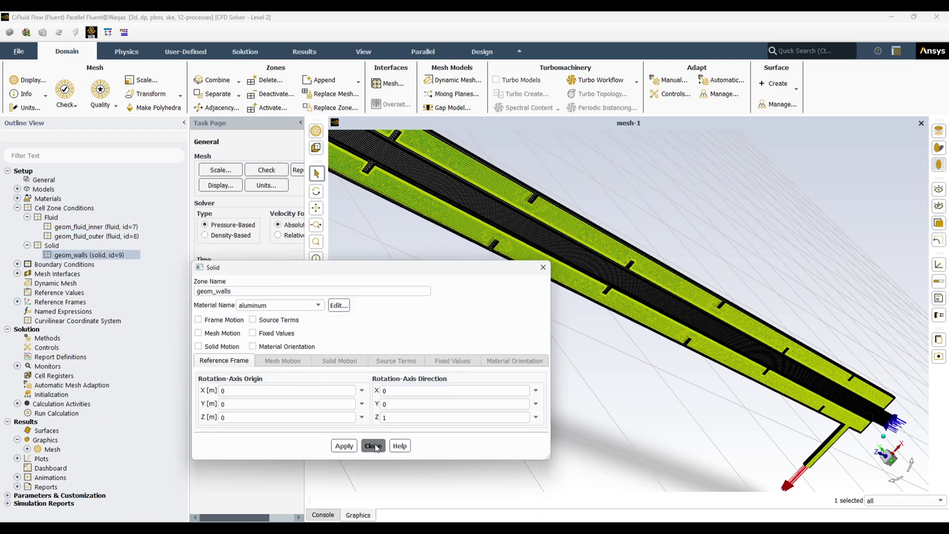
click(374, 446)
click(18, 208)
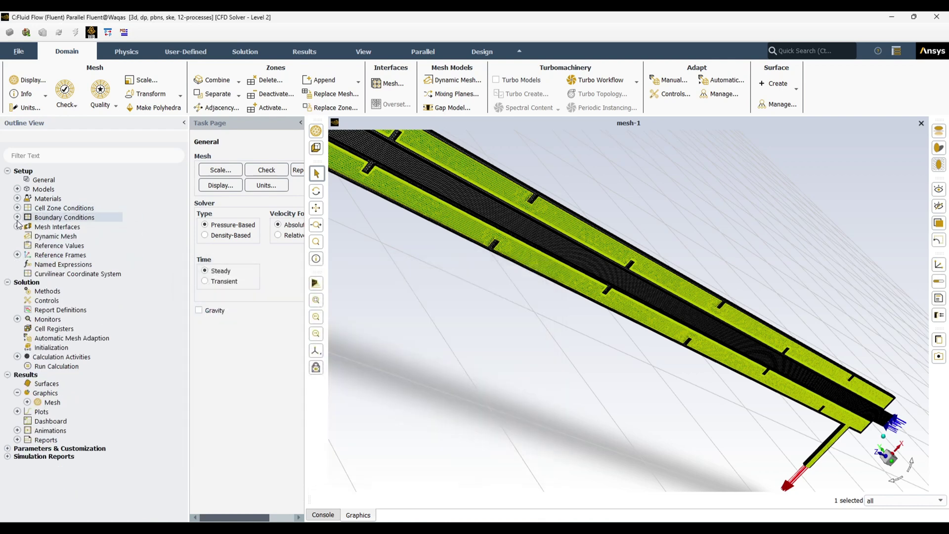
Set the temperature of the hot_inlet velocity inlet to 100 C
click(18, 217)
click(27, 226)
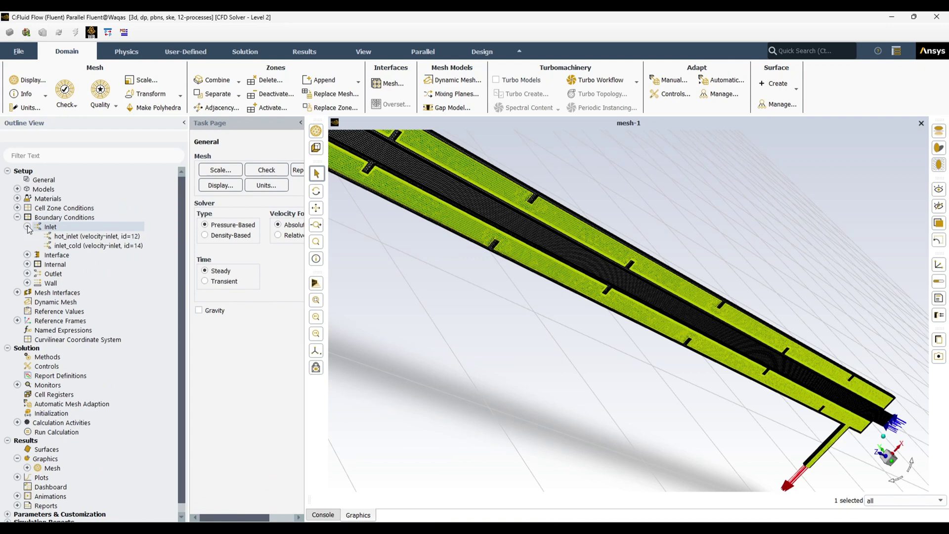
double_click(92, 237)
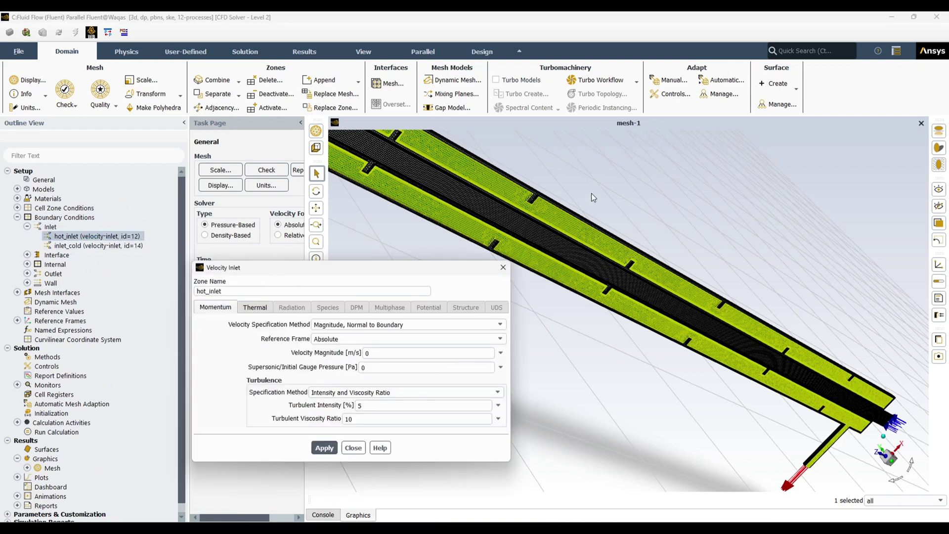
click(255, 307)
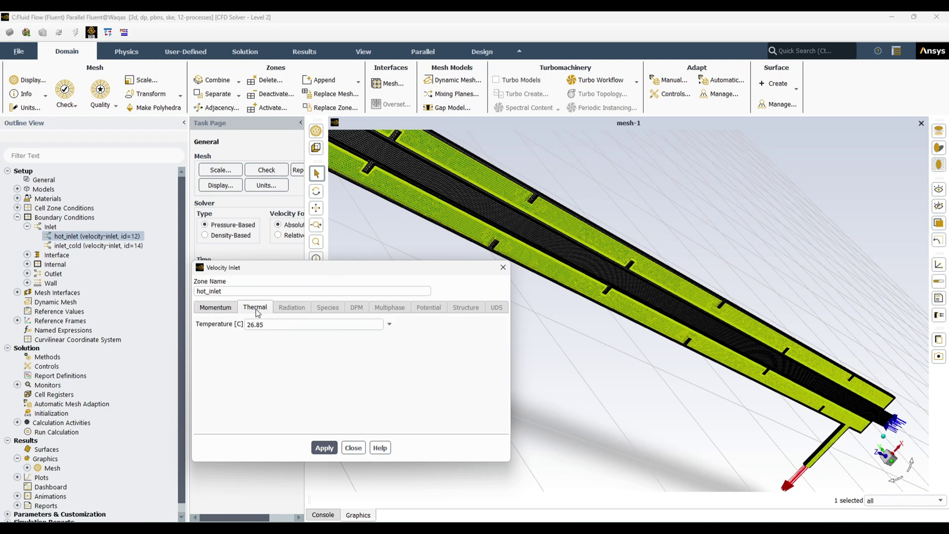
double_click(261, 324)
text(100)
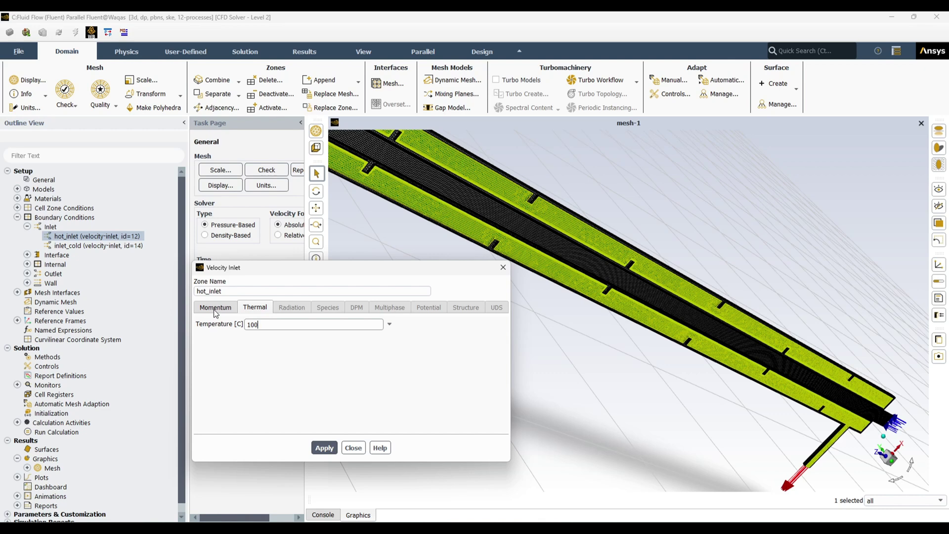
Set the velocity magnitude of the hot_inlet velocity inlet to 0.15 m/s and apply it
click(215, 307)
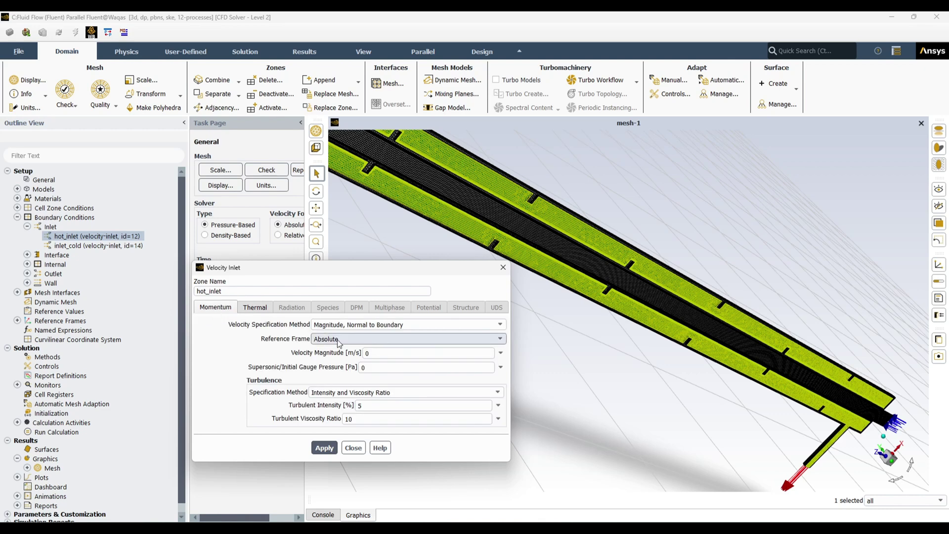
double_click(394, 353)
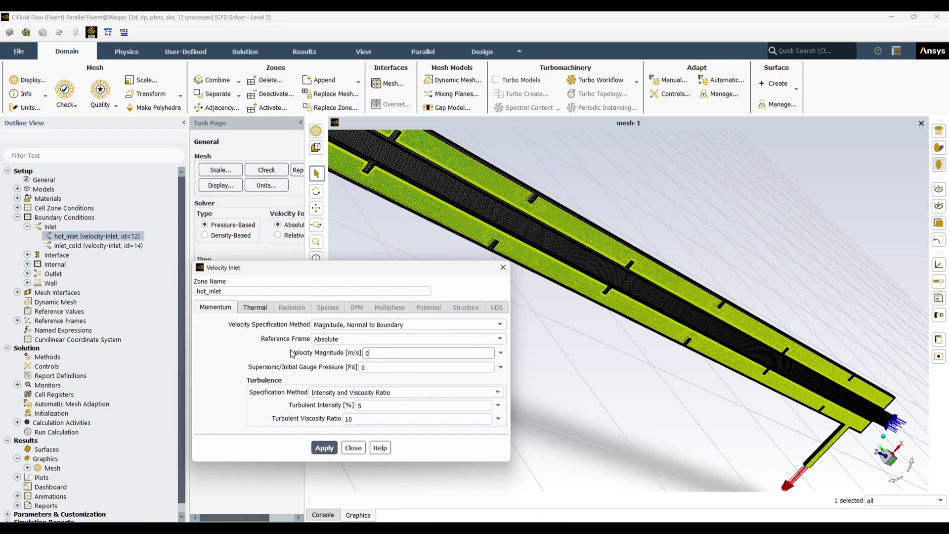
click(324, 449)
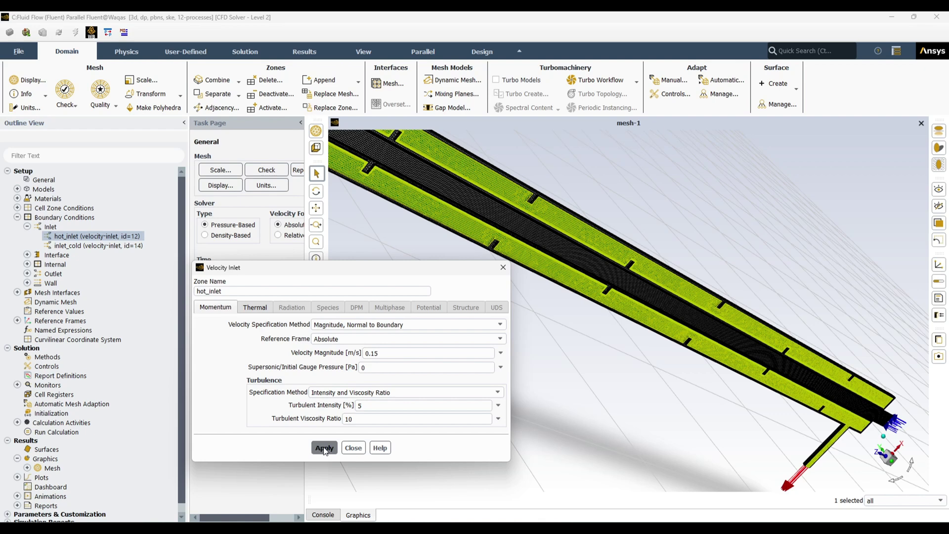
click(354, 448)
Set the inlet_cold velocity inlet to a temperature of 25 C and a velocity magnitude of 0.1 m/s
double_click(94, 246)
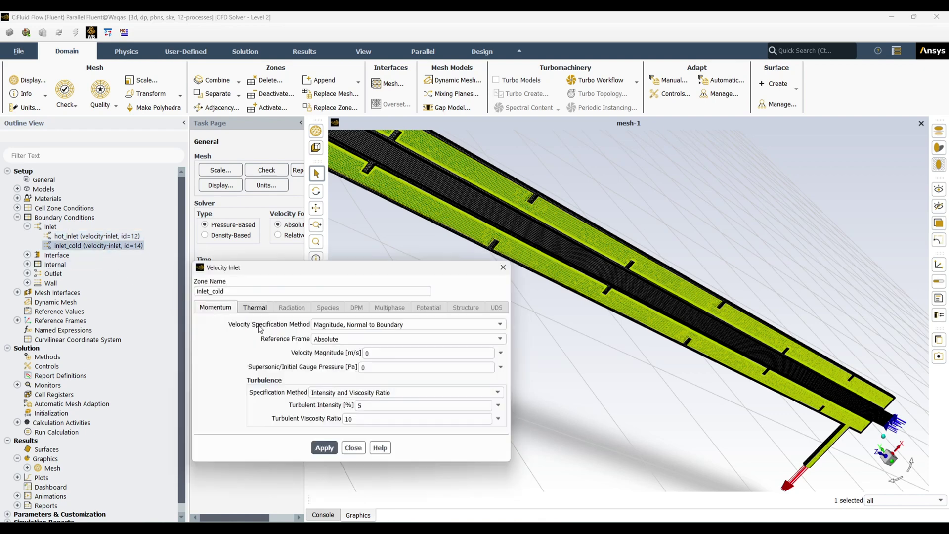
click(260, 314)
drag(280, 324, 209, 327)
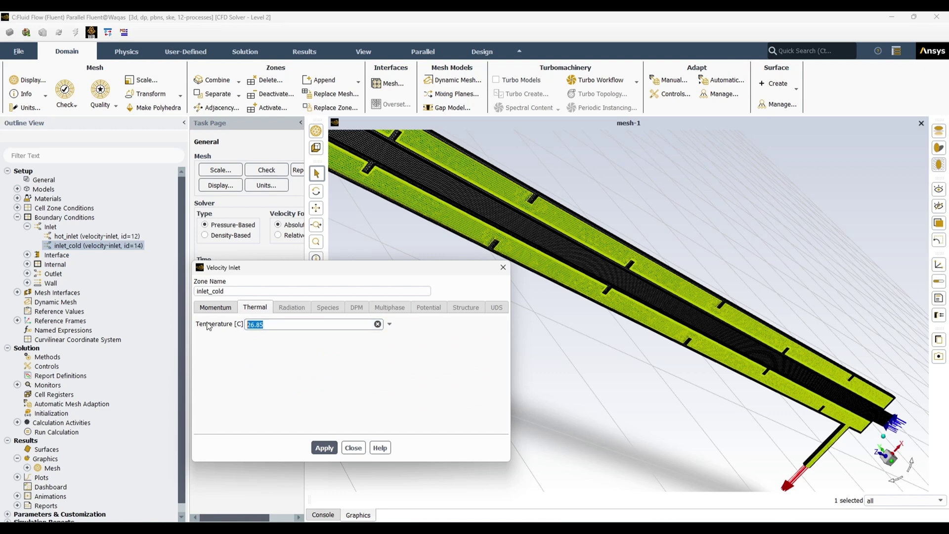
text(25)
click(212, 306)
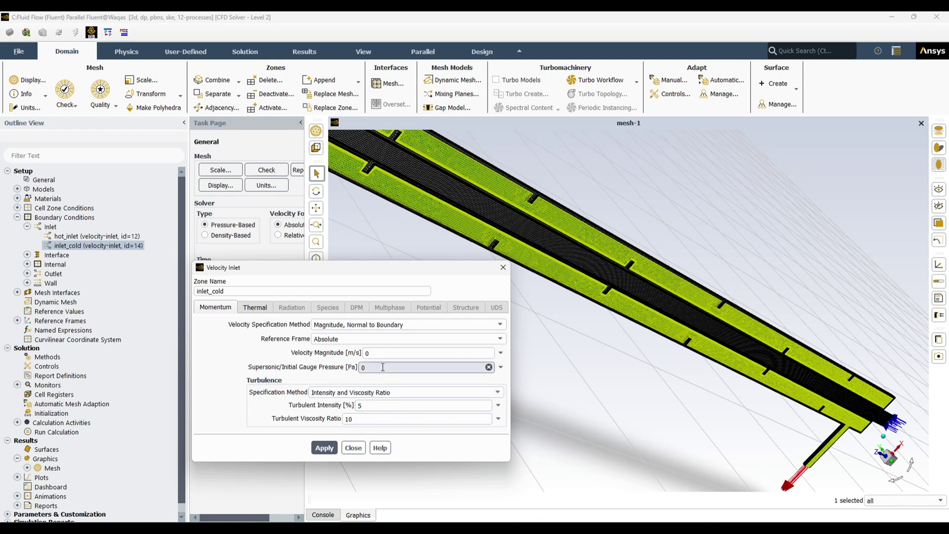
double_click(384, 352)
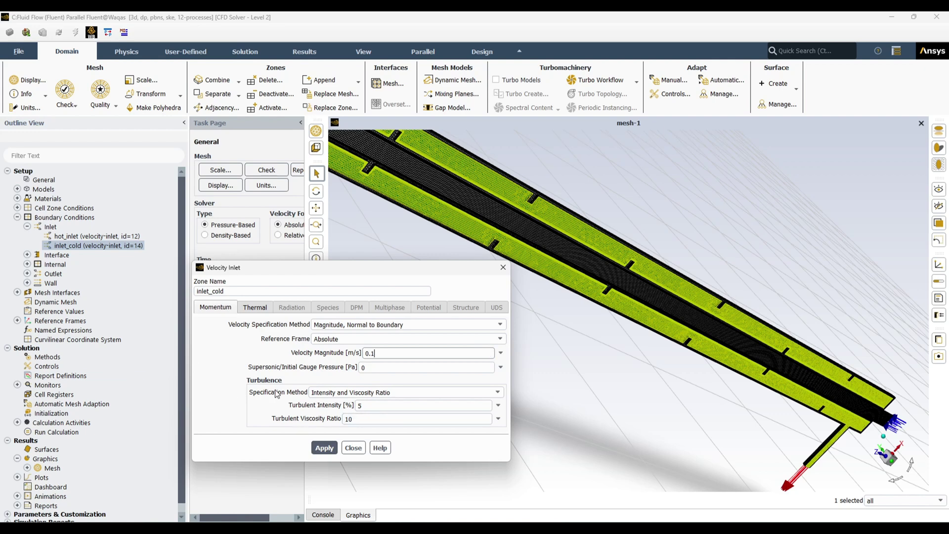
click(325, 450)
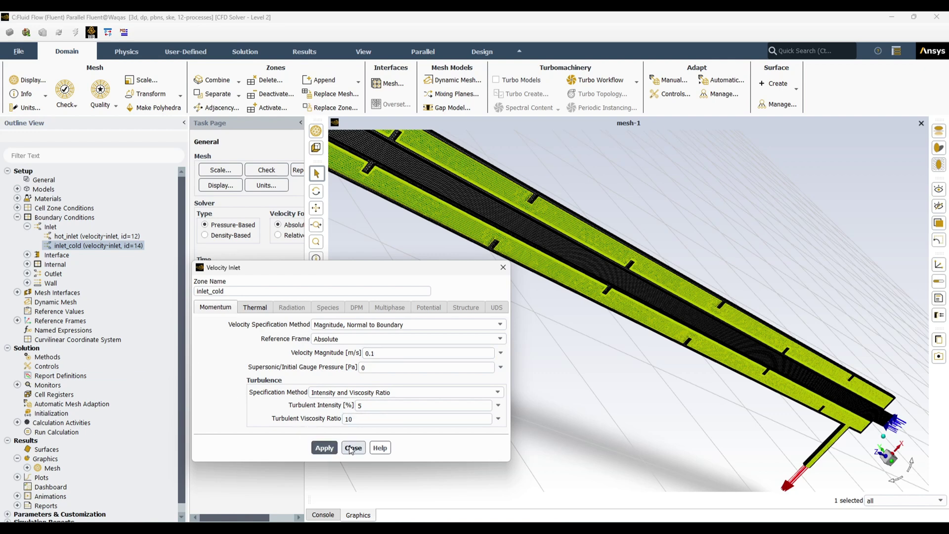
click(352, 449)
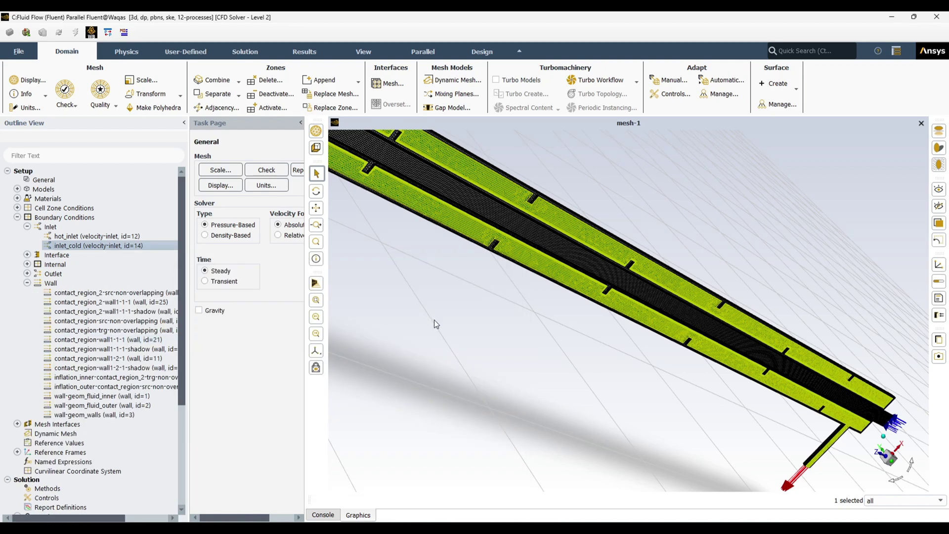
Display the wall-geom_walls zone on its own and examine which surfaces of the heat exchanger it covers
drag(538, 337, 591, 364)
click(591, 364)
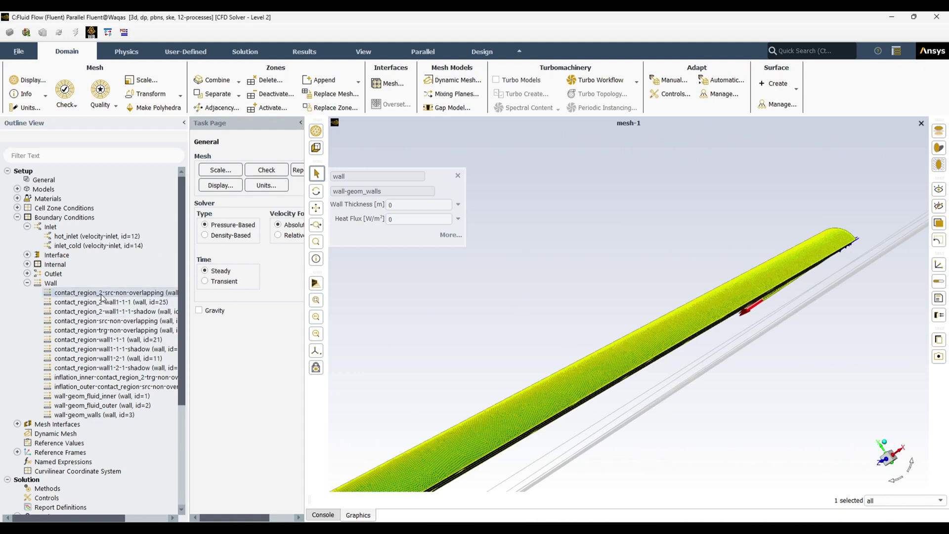
right_click(96, 414)
key(Escape)
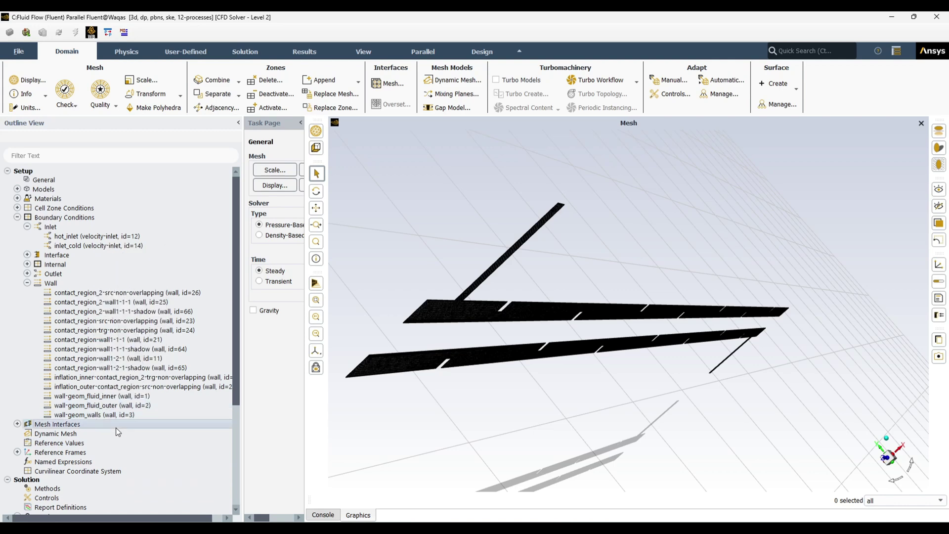
right_click(102, 417)
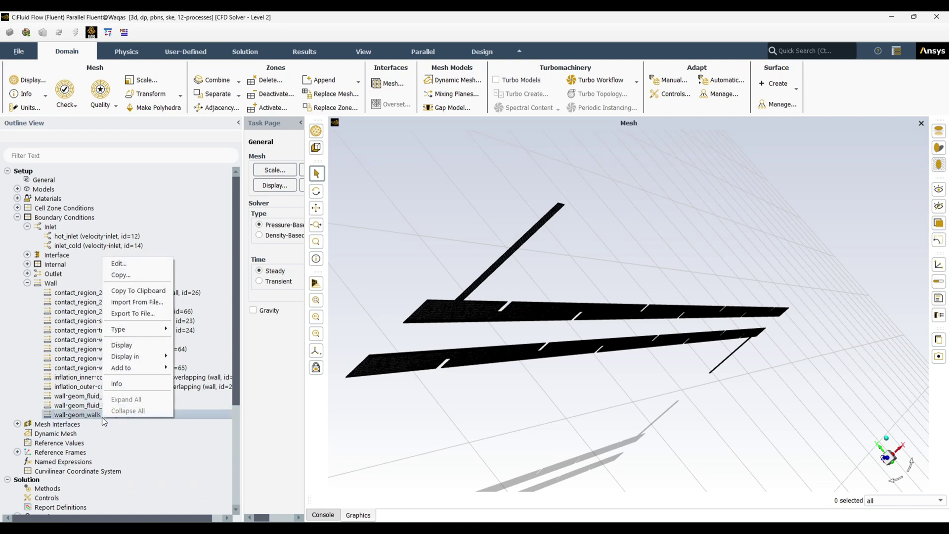
click(140, 345)
scroll(642, 330, up, 5)
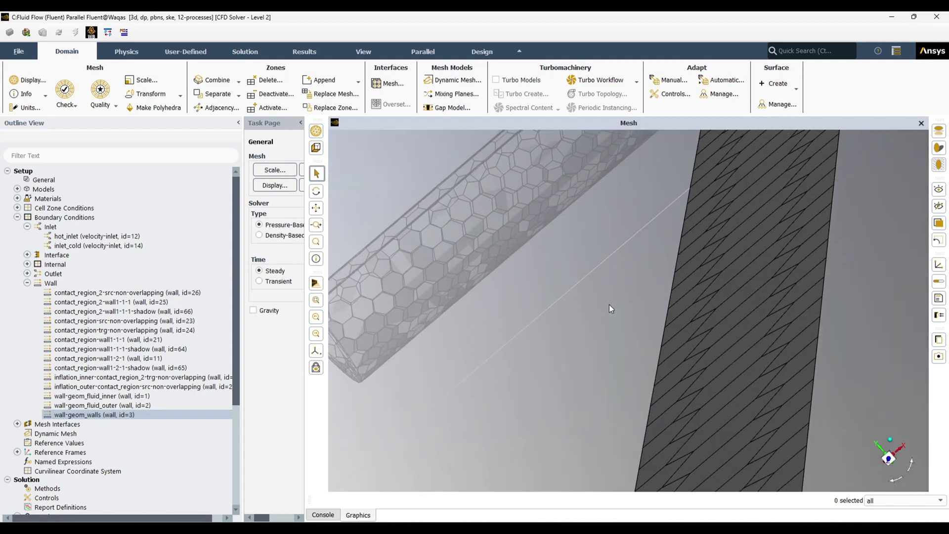
scroll(609, 304, down, 5)
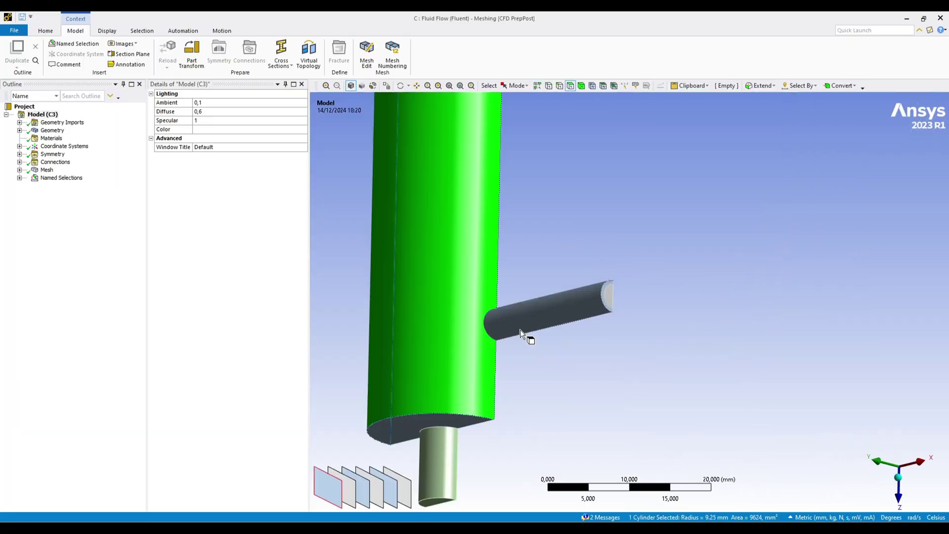
In Ansys Meshing, create a named selection called convection from the external faces of the shell wall and side pipes
ctrl+click(520, 329)
scroll(637, 372, up, 3)
scroll(428, 364, down, 8)
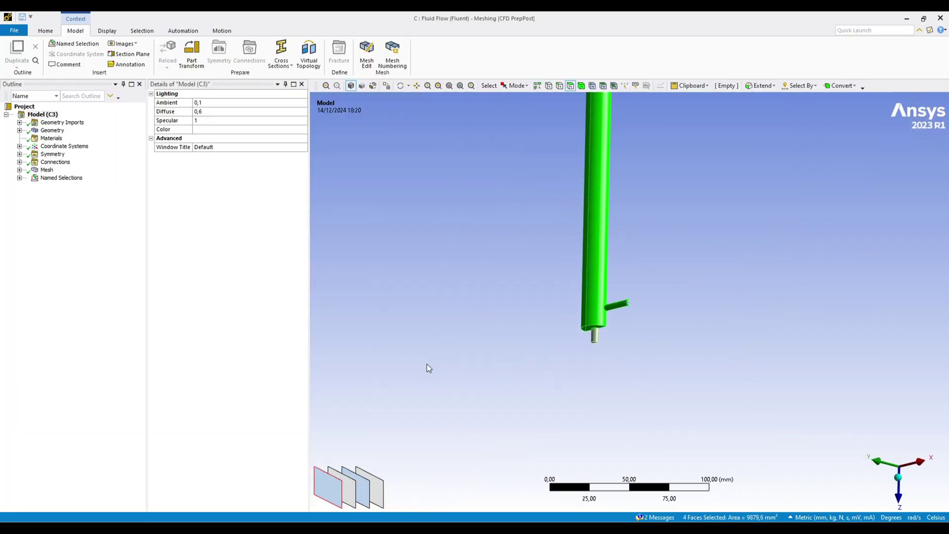
scroll(535, 266, up, 5)
middle_drag(535, 266, 393, 322)
text(npipe_wall)
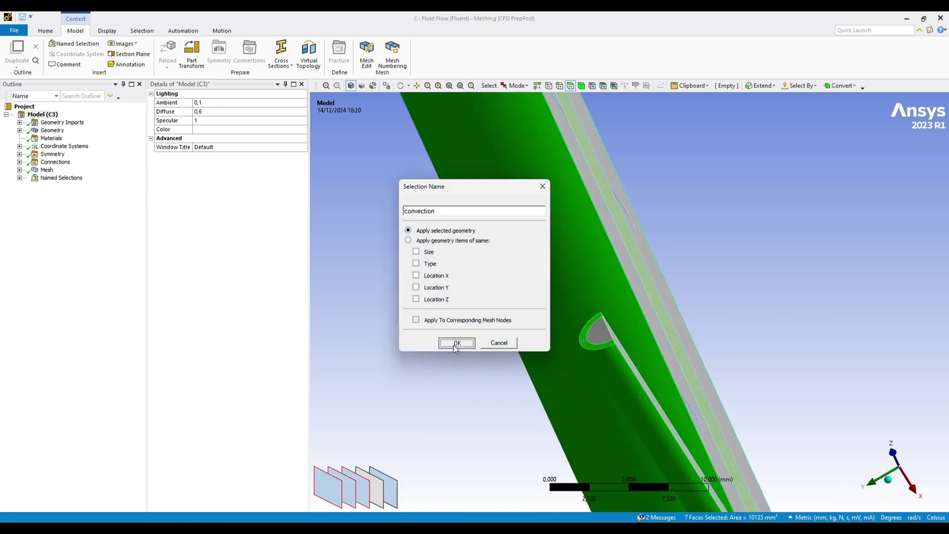
click(451, 341)
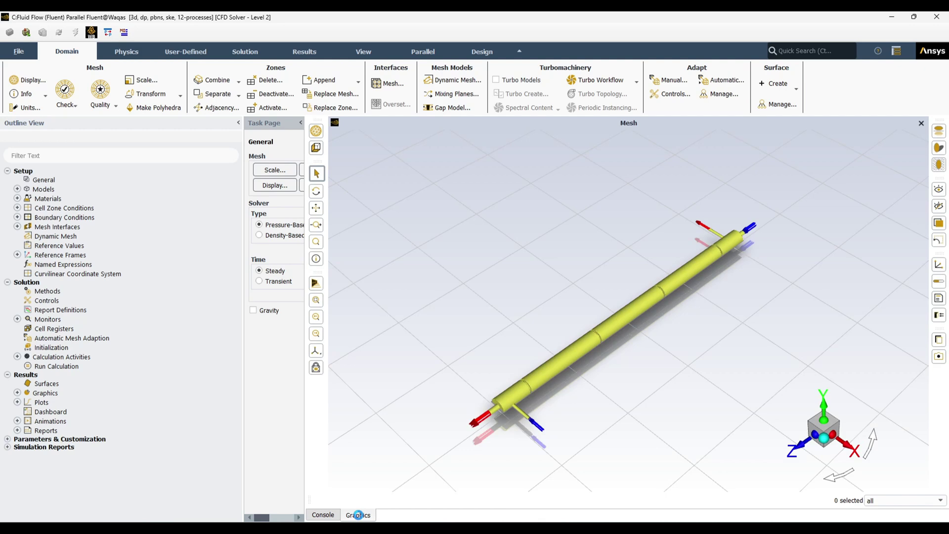
Back in Fluent, display the convection wall zone on its own and check the surfaces it covers
scroll(483, 370, up, 3)
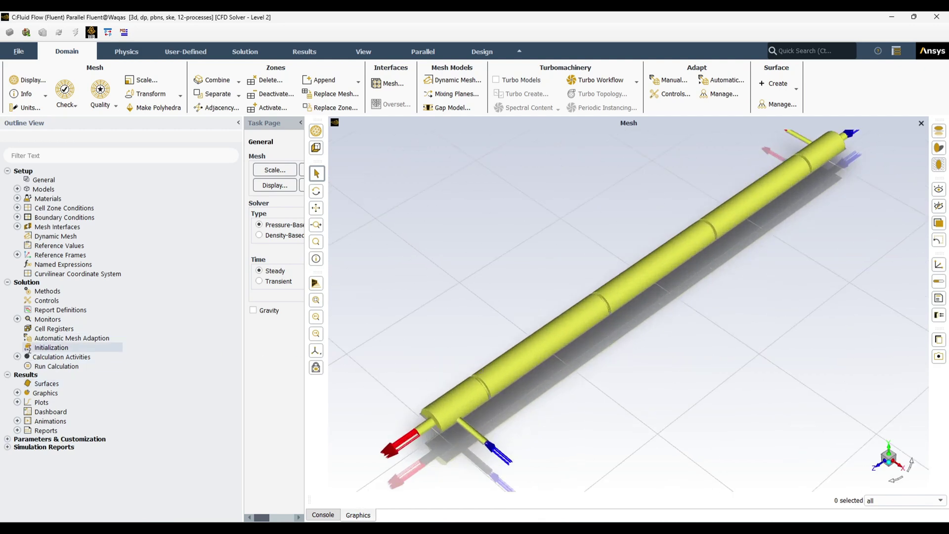
click(17, 217)
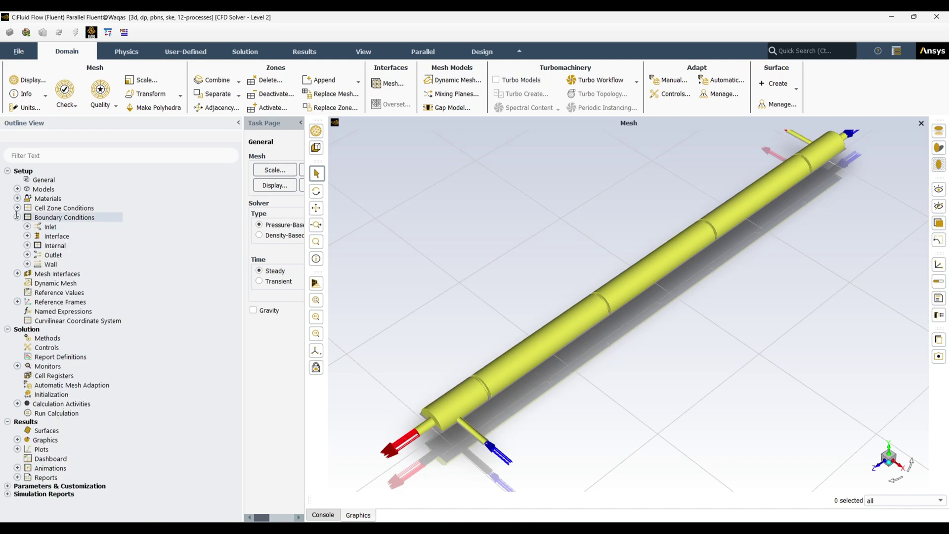
click(28, 264)
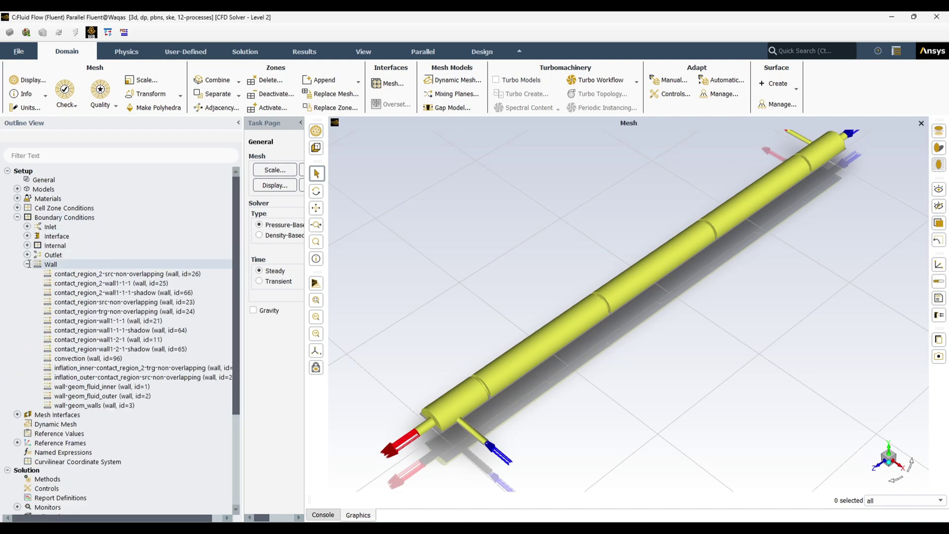
right_click(80, 360)
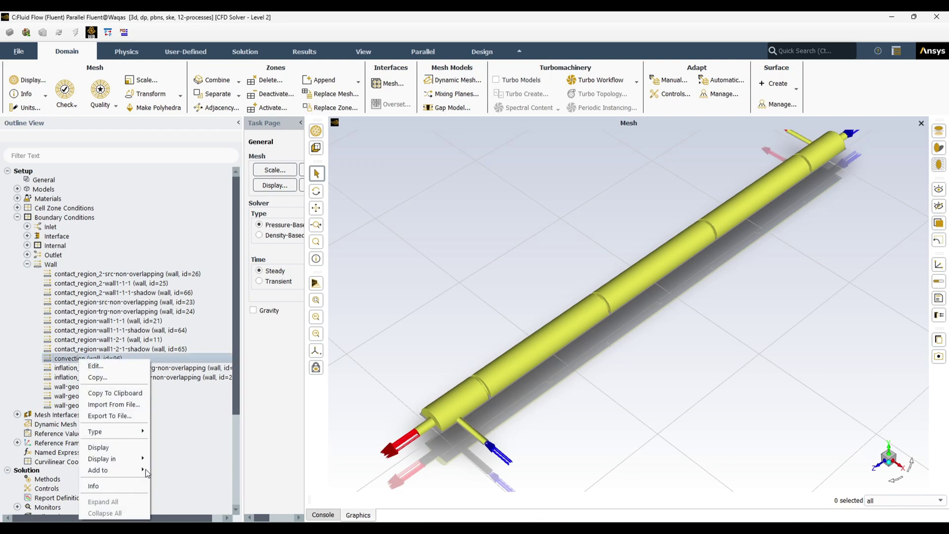
click(99, 447)
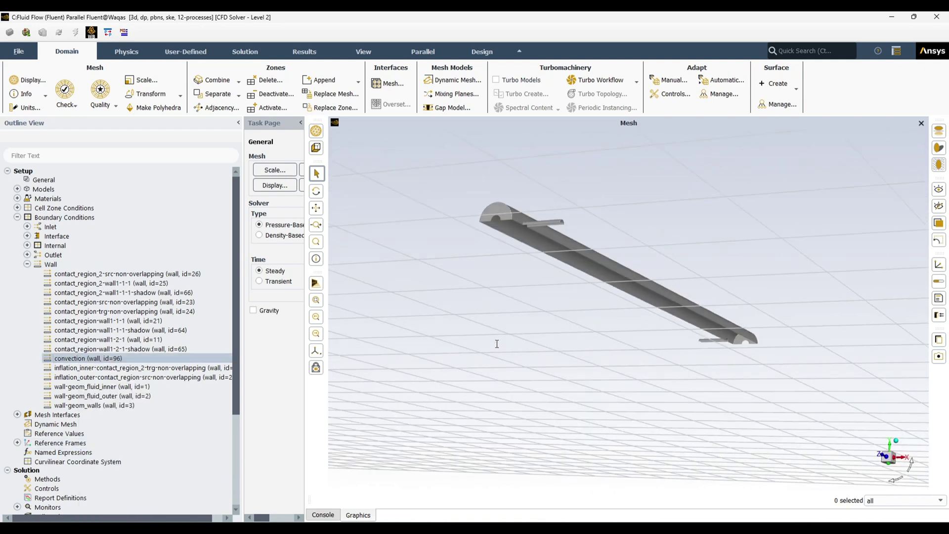
drag(497, 343, 425, 351)
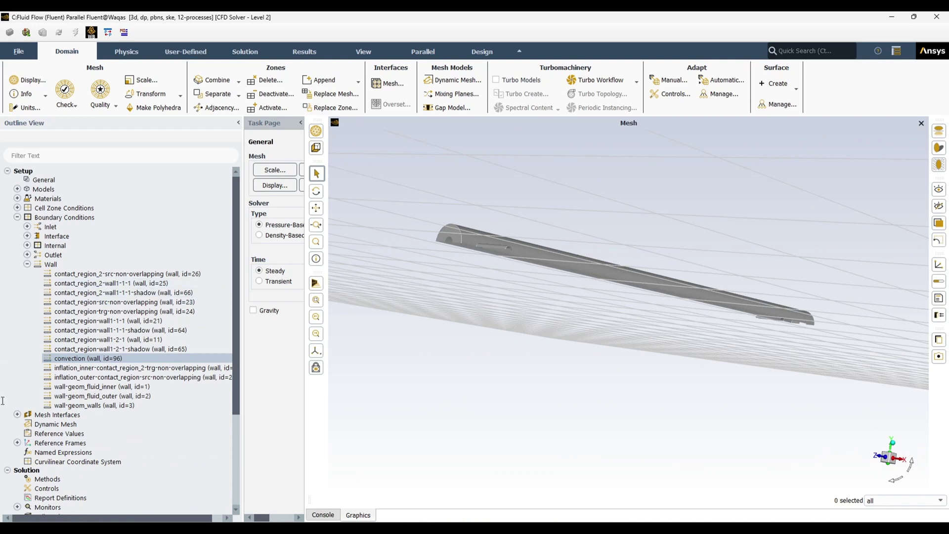
Give the convection wall a Convection thermal condition with a 20 C free stream temperature and a heat transfer coefficient of 10 W/(m² K)
double_click(81, 358)
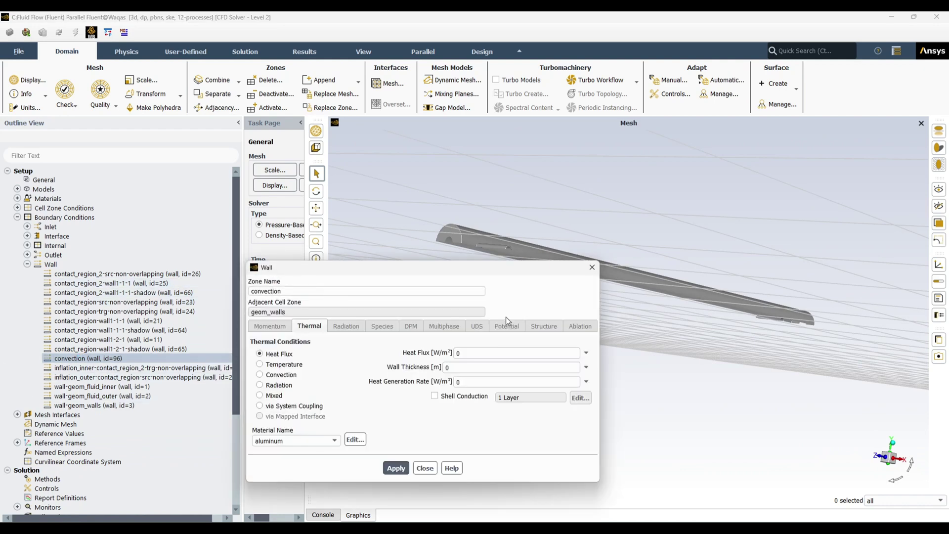
click(259, 375)
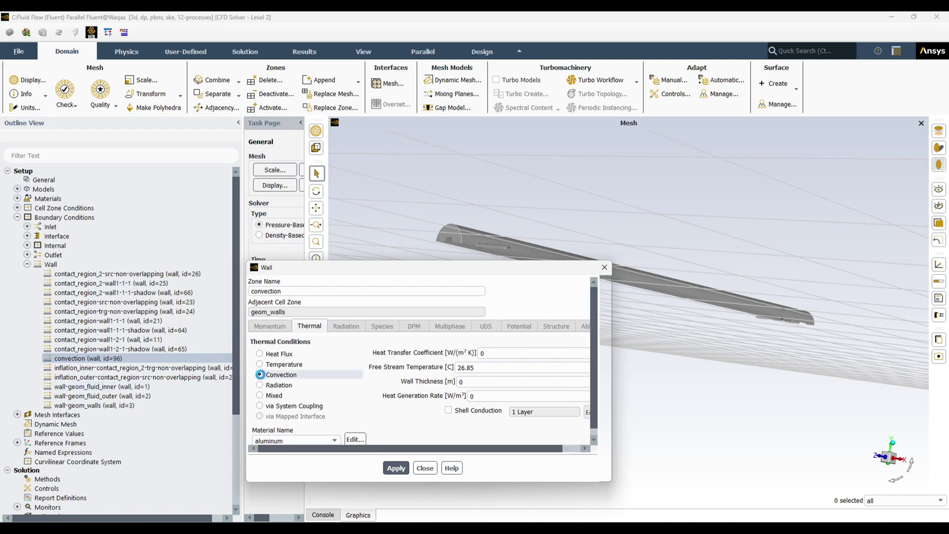
double_click(486, 368)
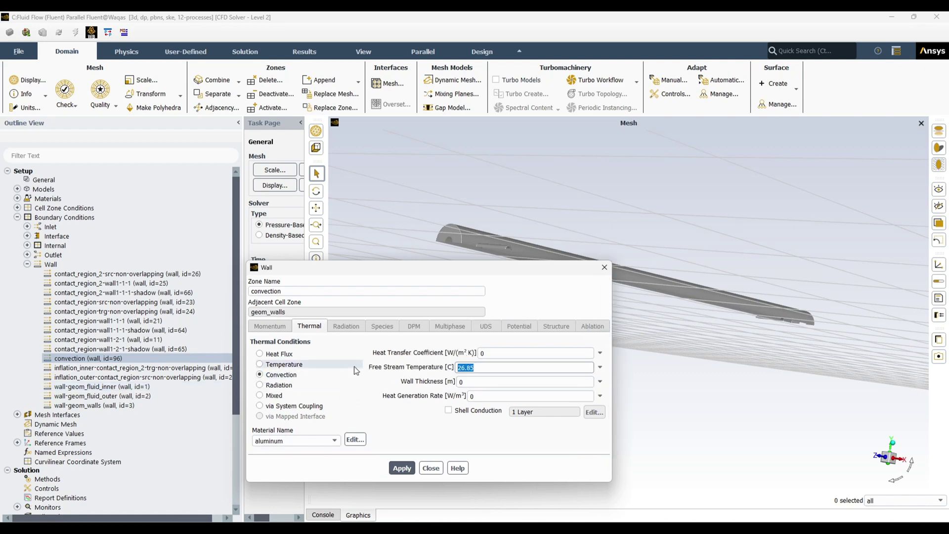
text(20)
double_click(514, 358)
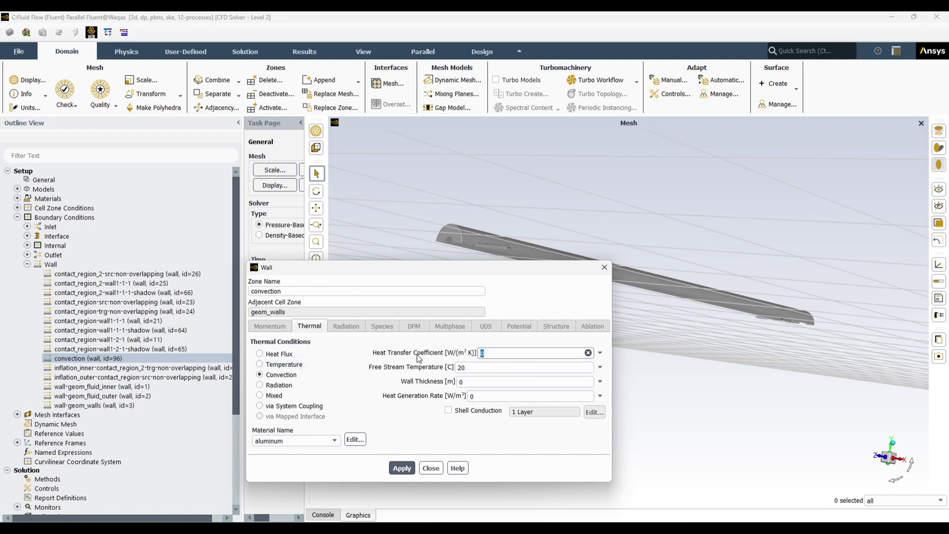
click(401, 468)
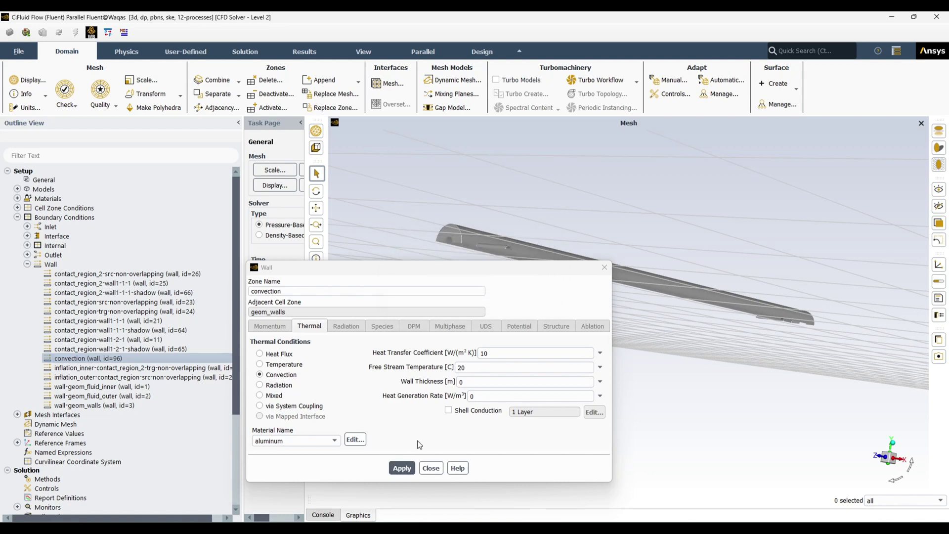
click(430, 467)
Collapse the boundary conditions and check the contact regions listed under the mesh interfaces
click(27, 264)
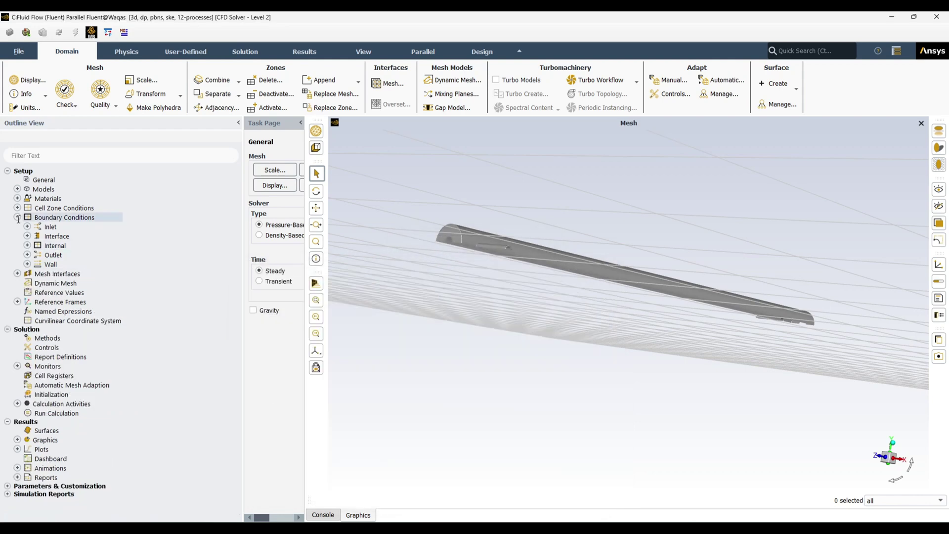
click(17, 217)
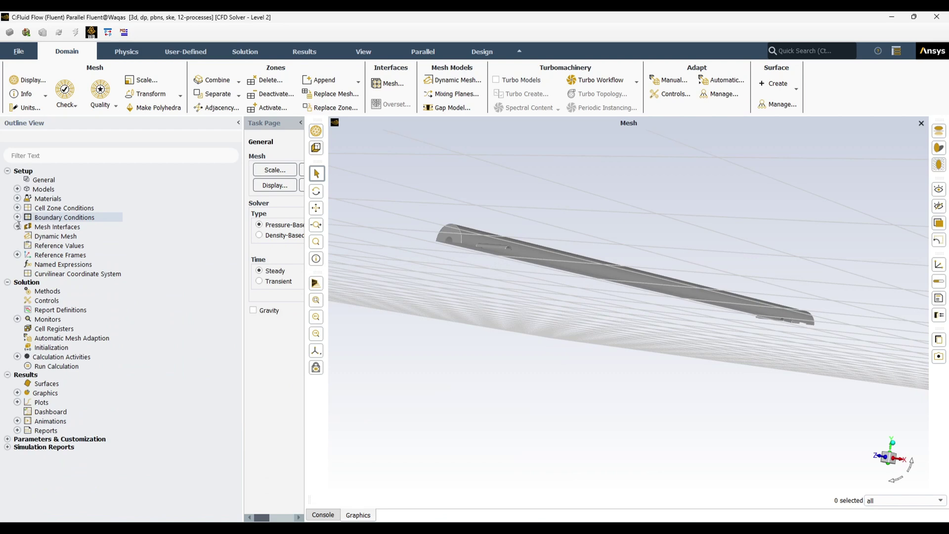
click(18, 227)
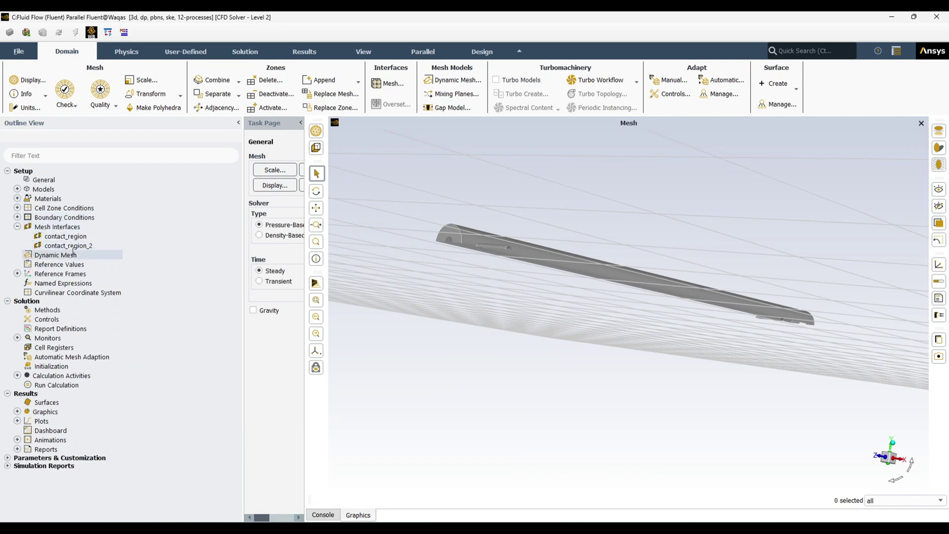
click(17, 227)
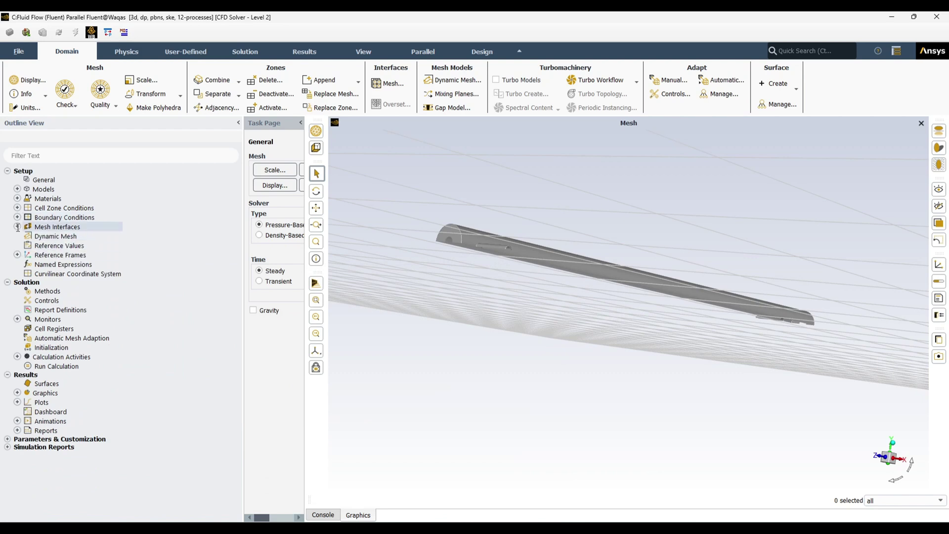
Set the pressure-velocity coupling scheme of the solution methods to SIMPLE
click(58, 291)
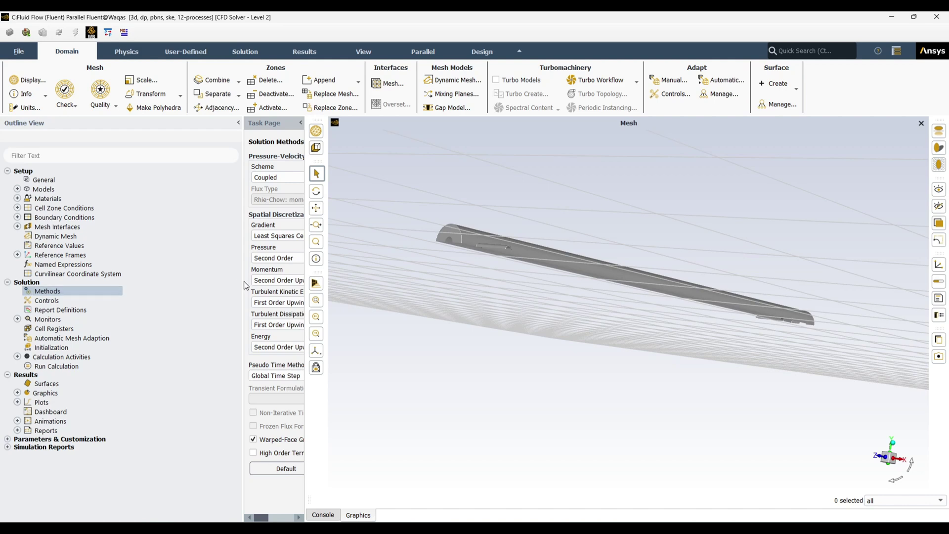
drag(243, 280, 153, 281)
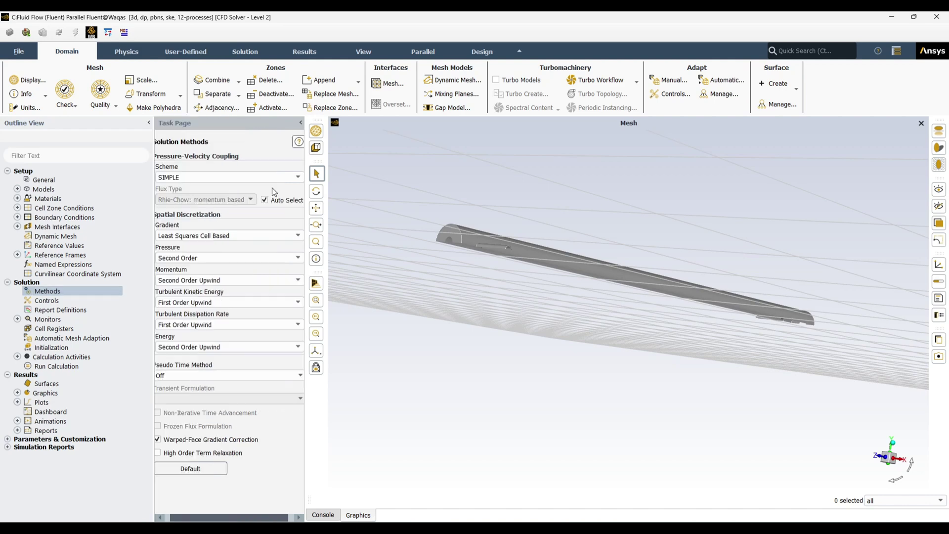
Start a mass-weighted average surface report definition named cold_outlet_temp, with report file and report plot creation turned off
right_click(78, 311)
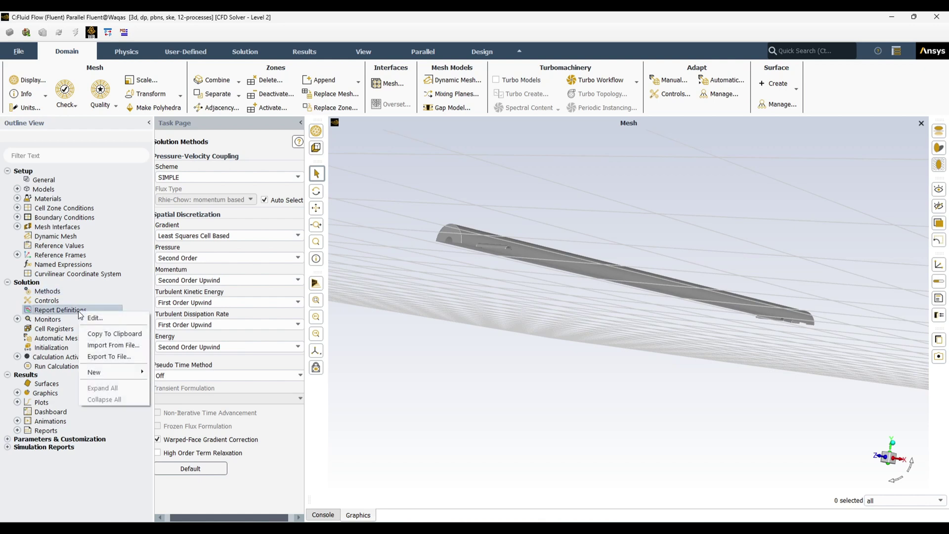
mouse_move(137, 372)
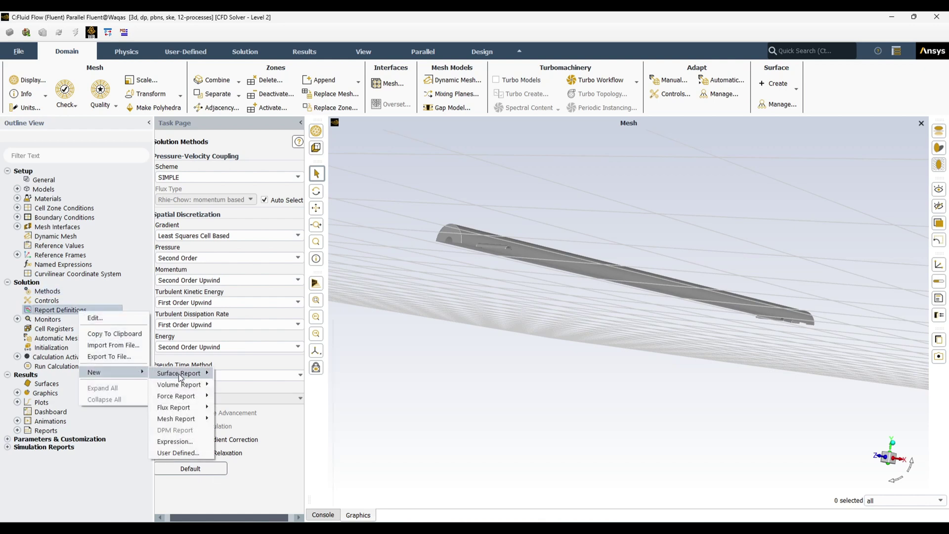
mouse_move(179, 374)
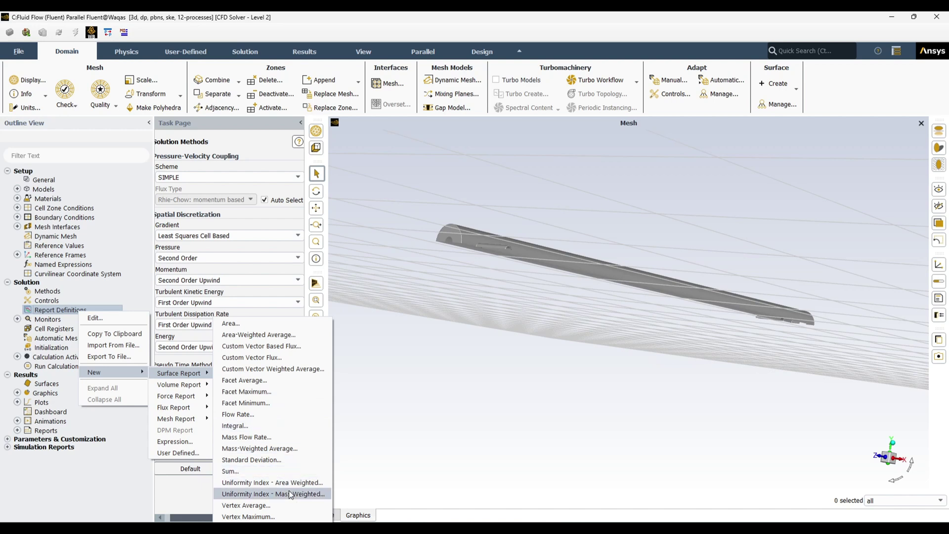
click(283, 450)
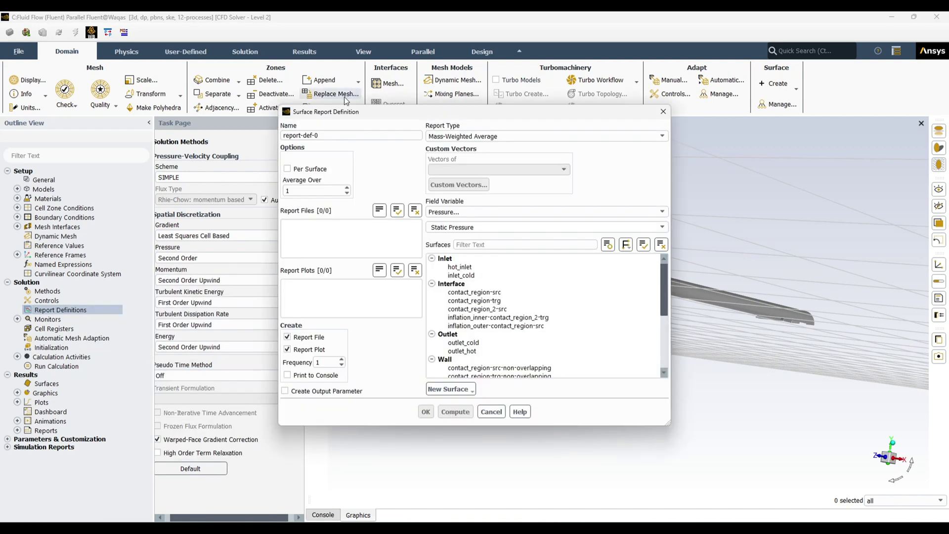
text(co)
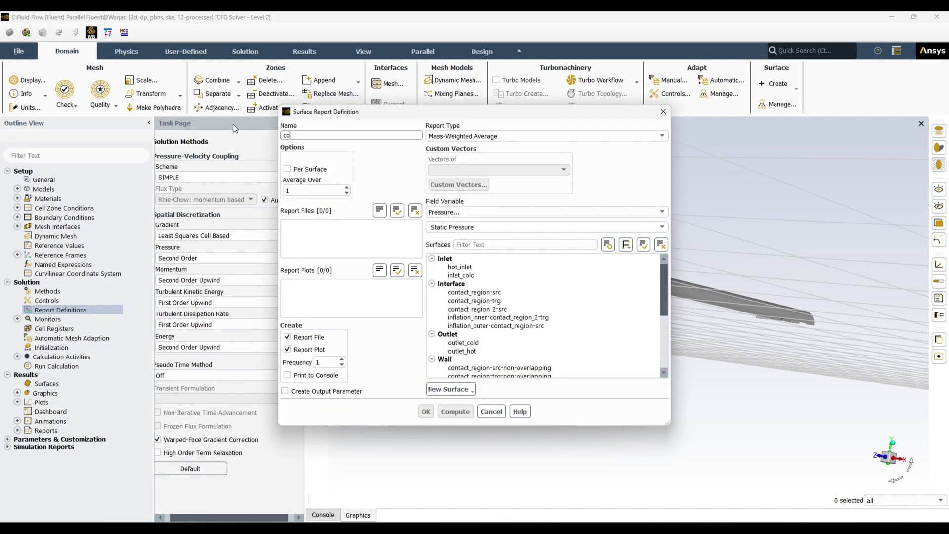
text(ld_outlet_temp)
click(314, 338)
click(307, 350)
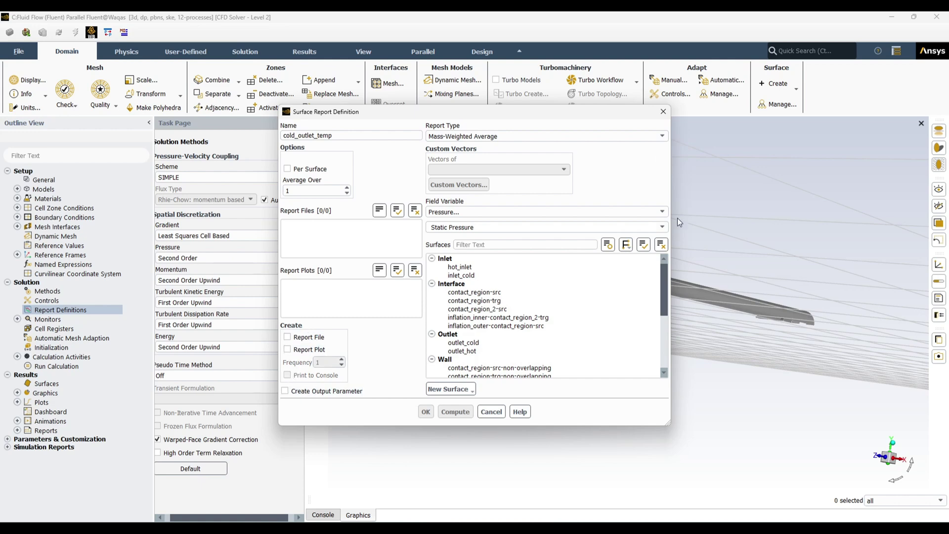
Have the cold_outlet_temp report evaluate Total Temperature on the outlet_cold surface and save the definition
click(593, 211)
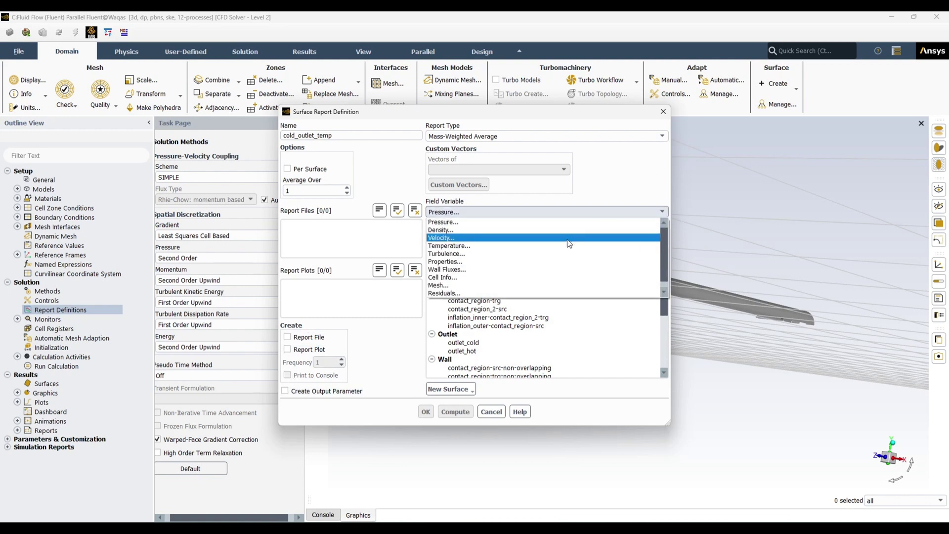
click(542, 246)
click(662, 227)
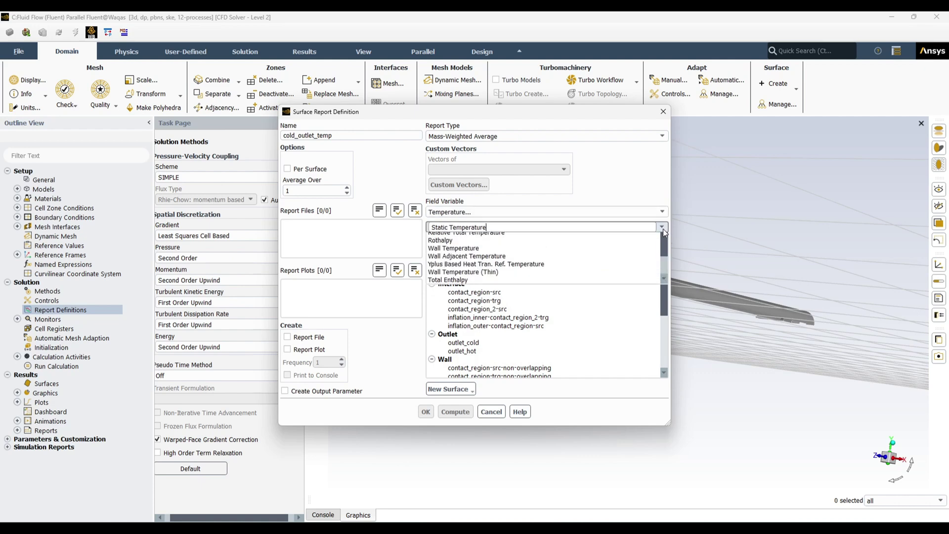
click(528, 246)
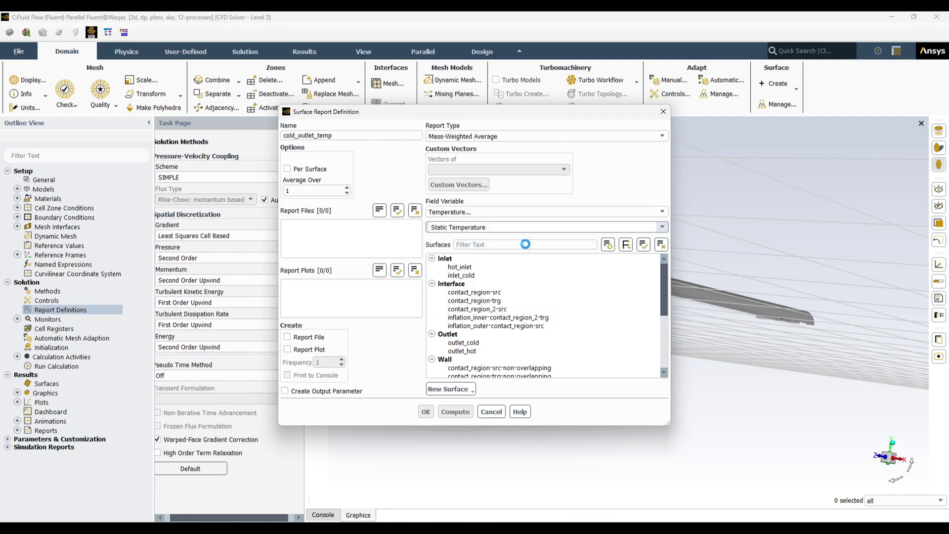
click(487, 343)
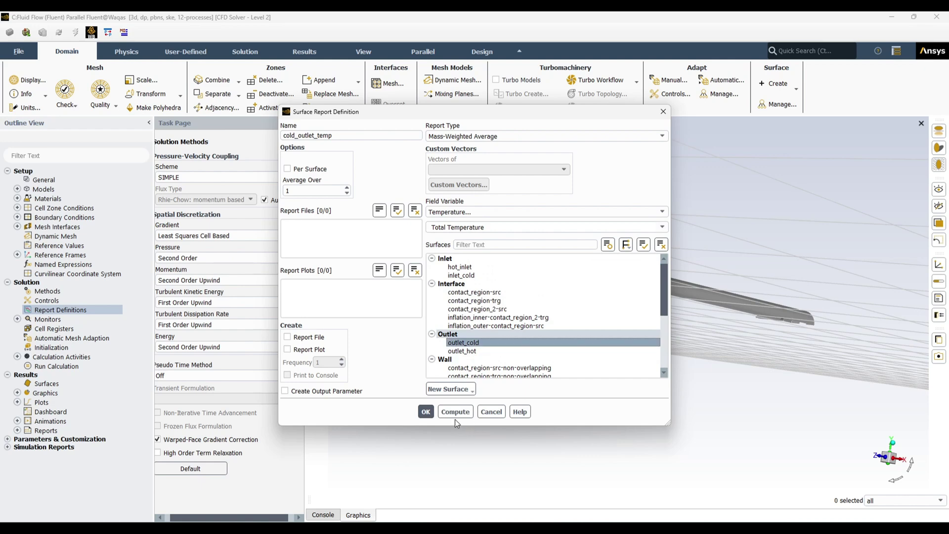
click(426, 412)
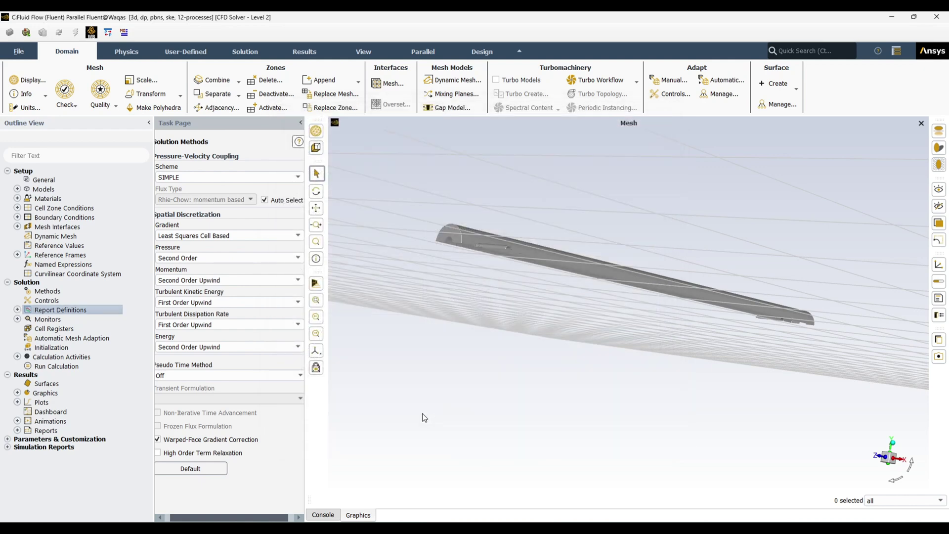
Derive a hot_outlet_temp report from cold_outlet_temp, using only the outlet_hot surface and creating no report file or report plot
click(17, 310)
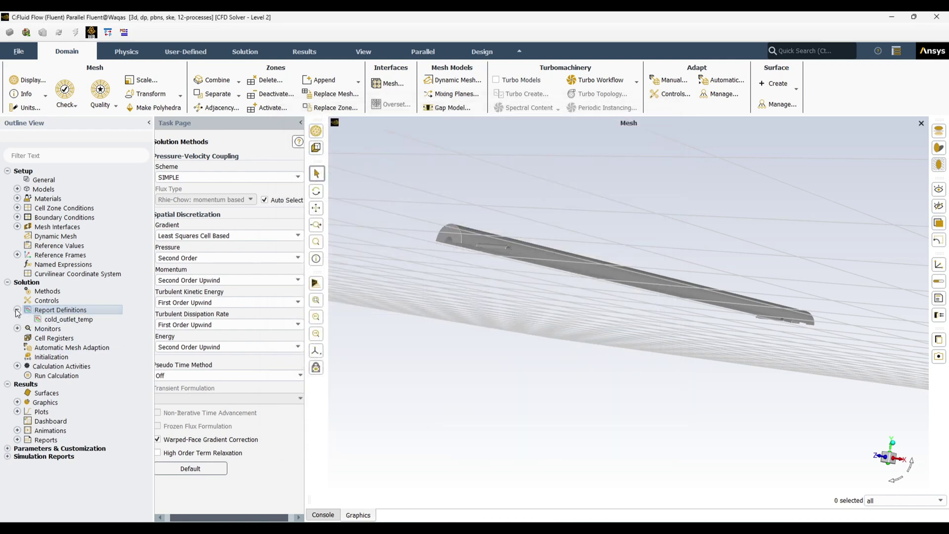
double_click(55, 320)
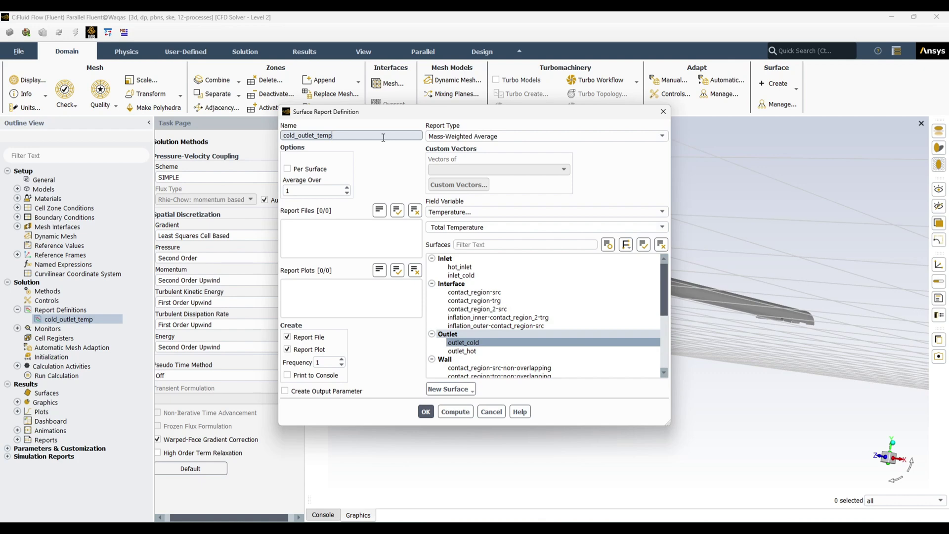
key(shift+Right)
key(shift+Right)
text(hot)
click(287, 337)
click(287, 349)
click(661, 244)
click(462, 351)
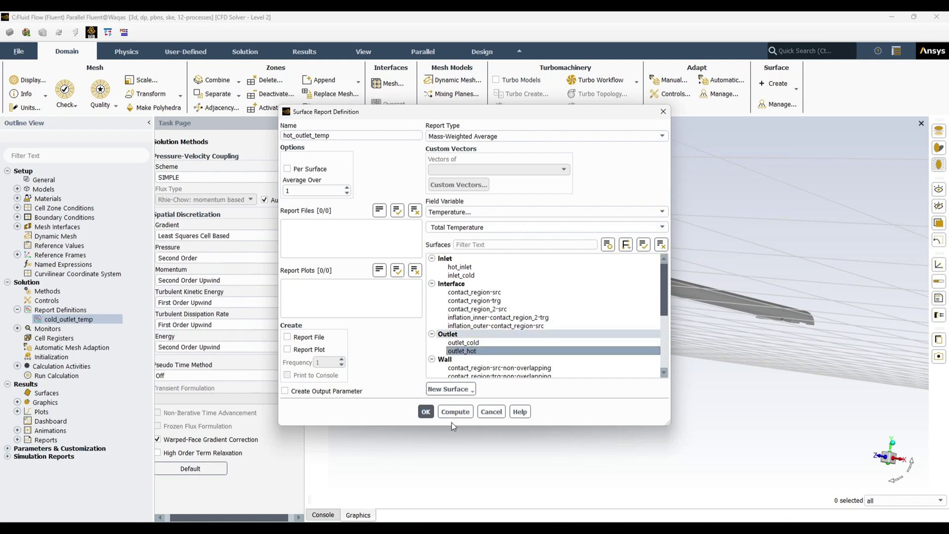
click(426, 411)
Create a new report plot that includes both the cold_outlet_temp and hot_outlet_temp report definitions
click(17, 337)
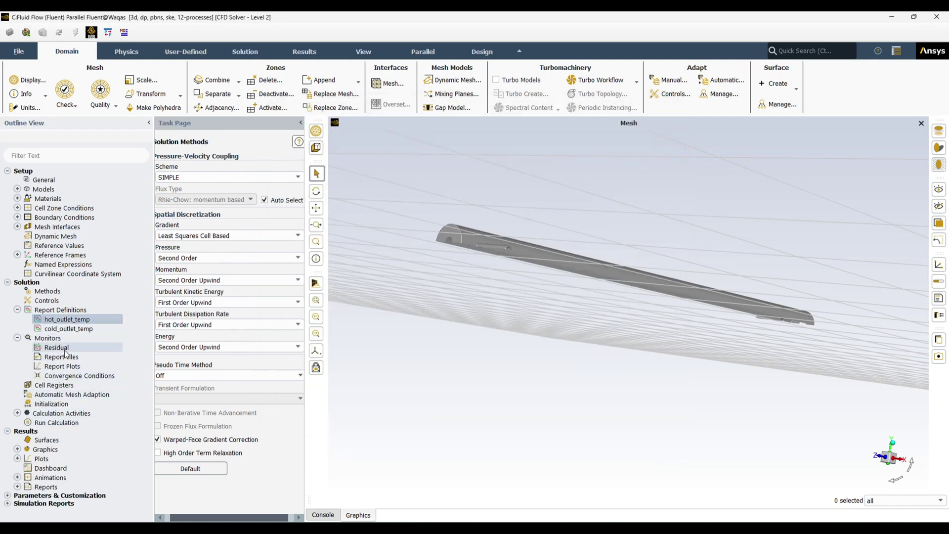
right_click(74, 368)
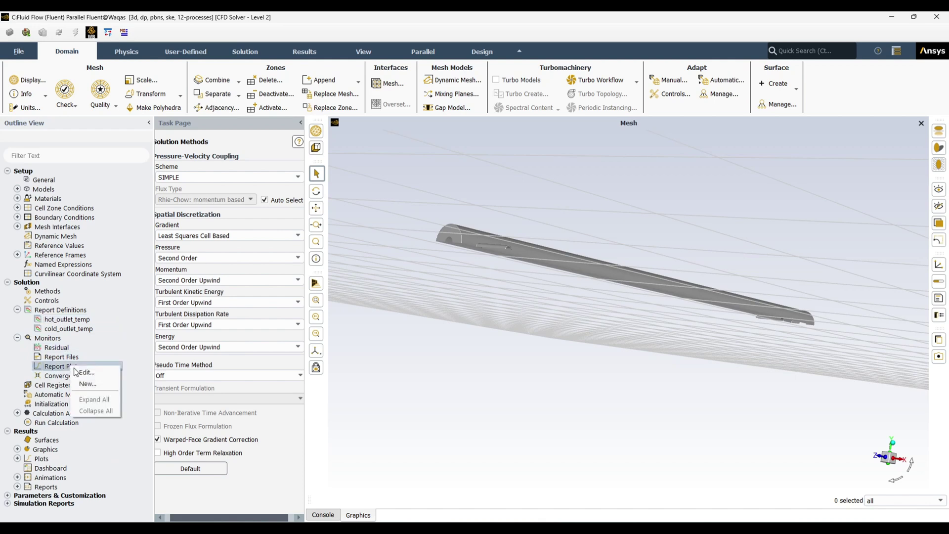
click(104, 381)
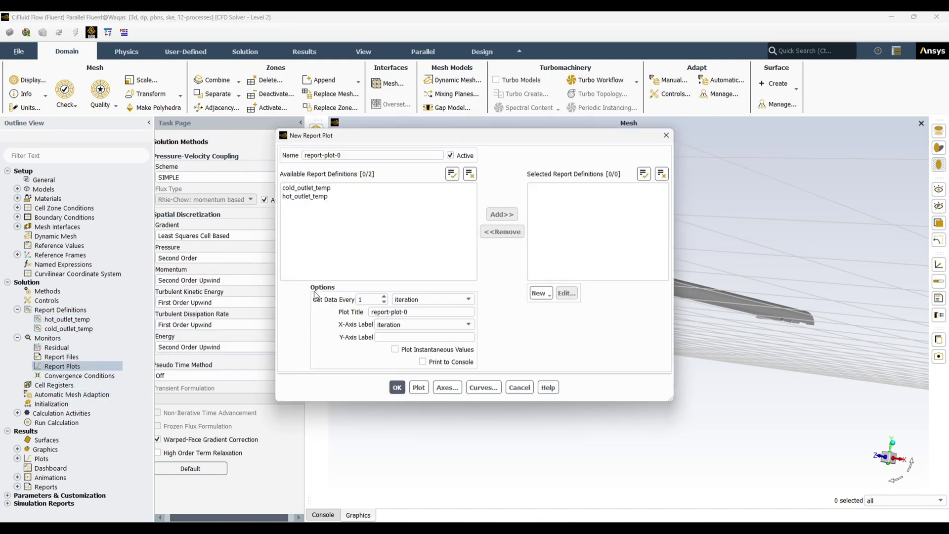
click(452, 173)
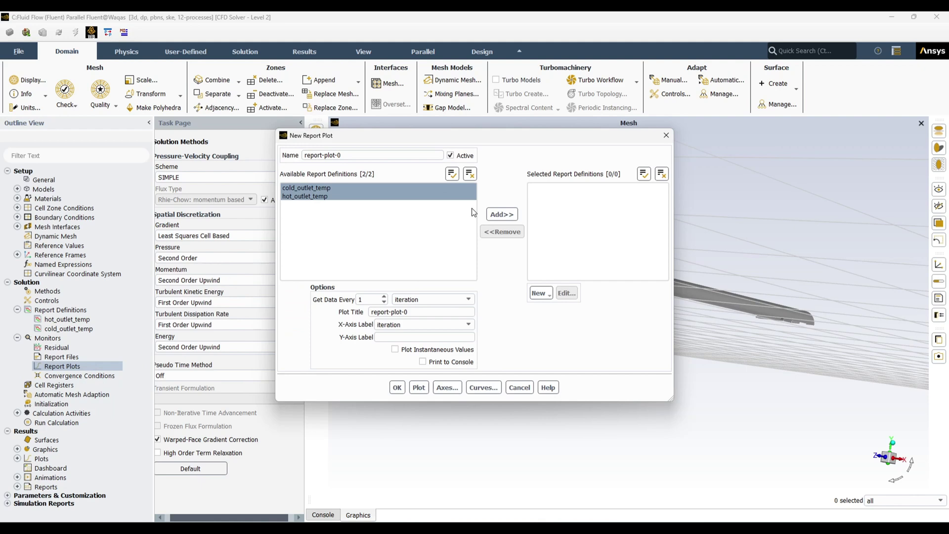
click(502, 214)
click(397, 387)
Set the number of iterations to 1000, then initialize and calculate the solution
click(55, 387)
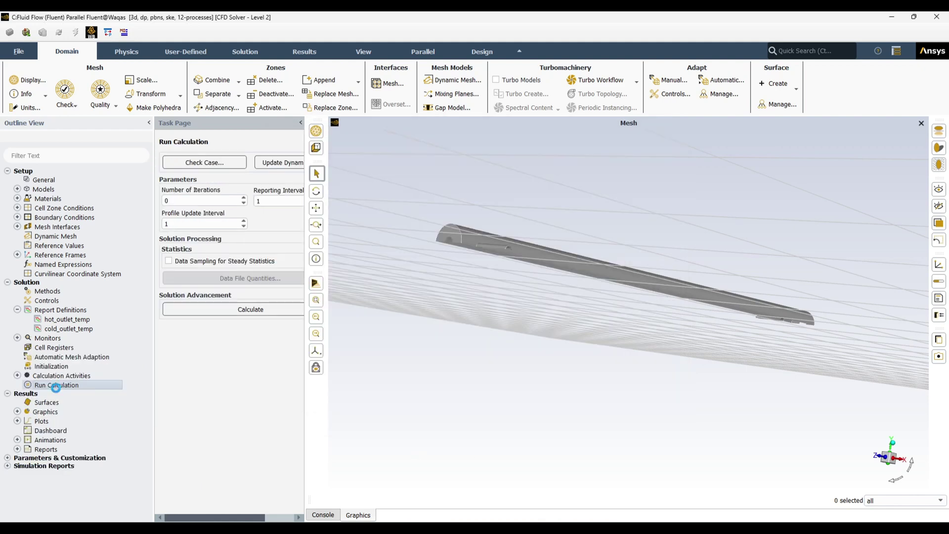
double_click(171, 200)
text(10)
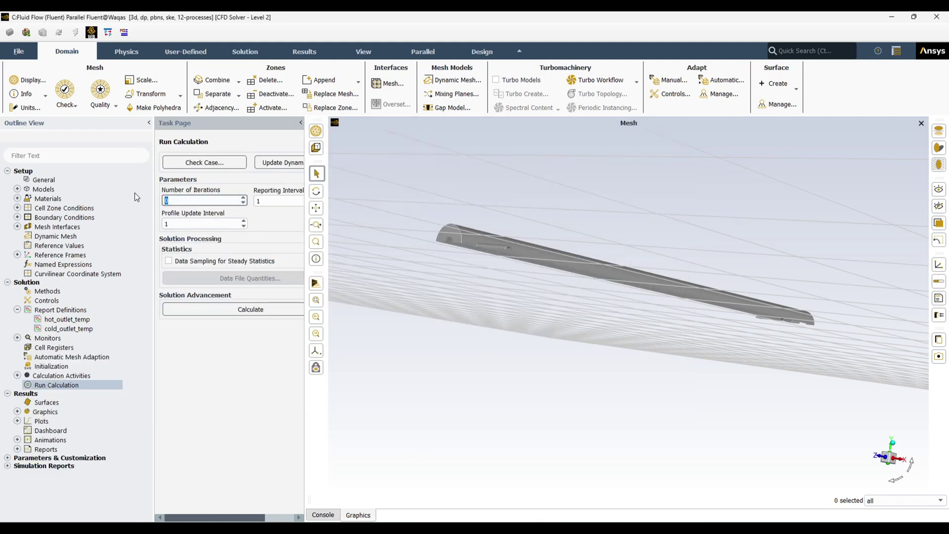
text(00)
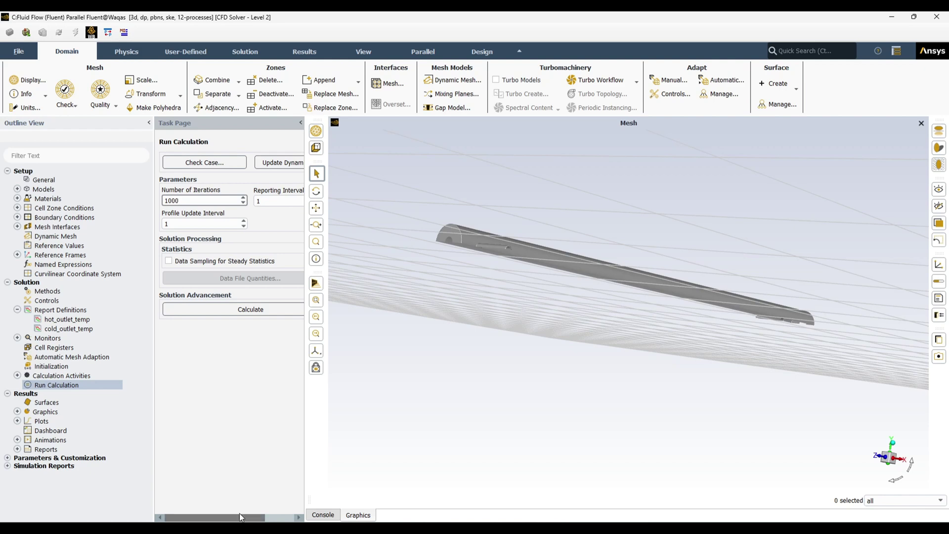
right_click(80, 384)
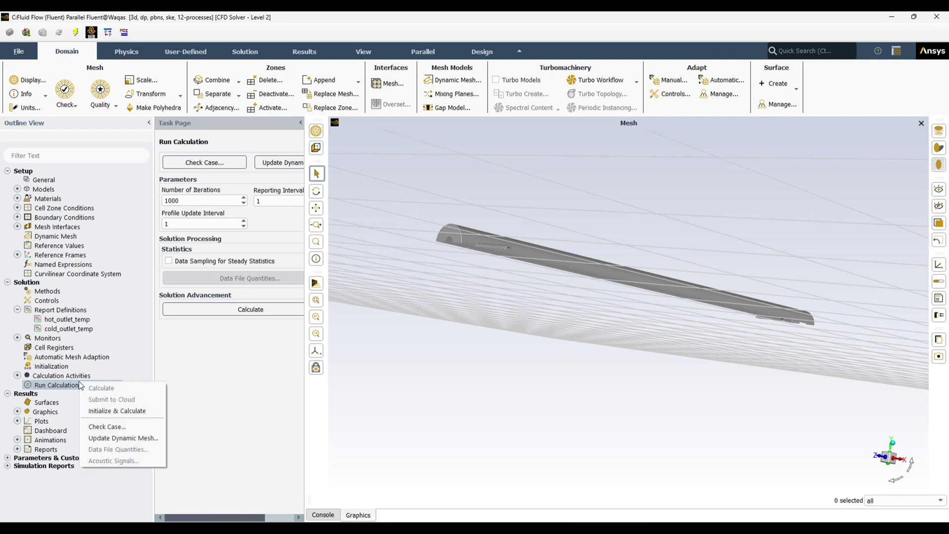
click(105, 409)
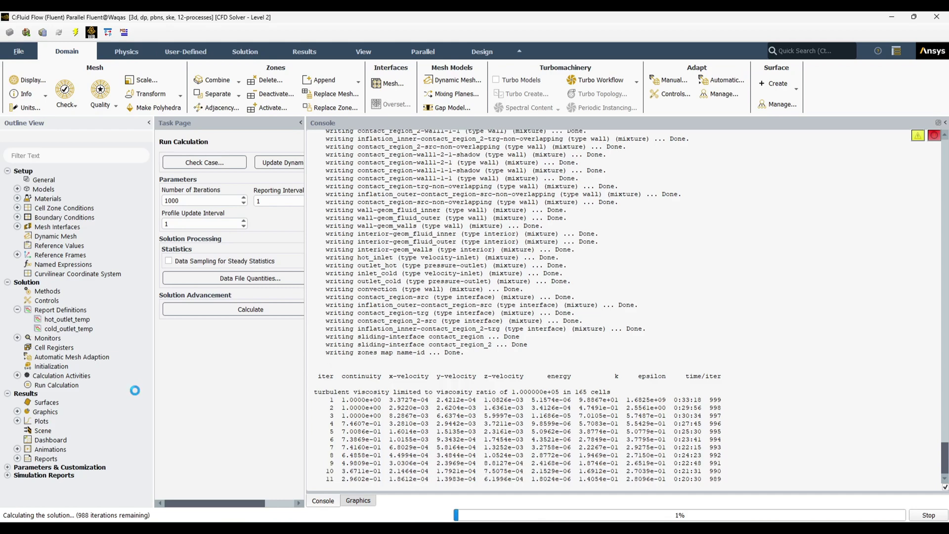
Follow the outlet temperature curves during the calculation and check the console, scaled residuals and report plot for convergence
click(359, 500)
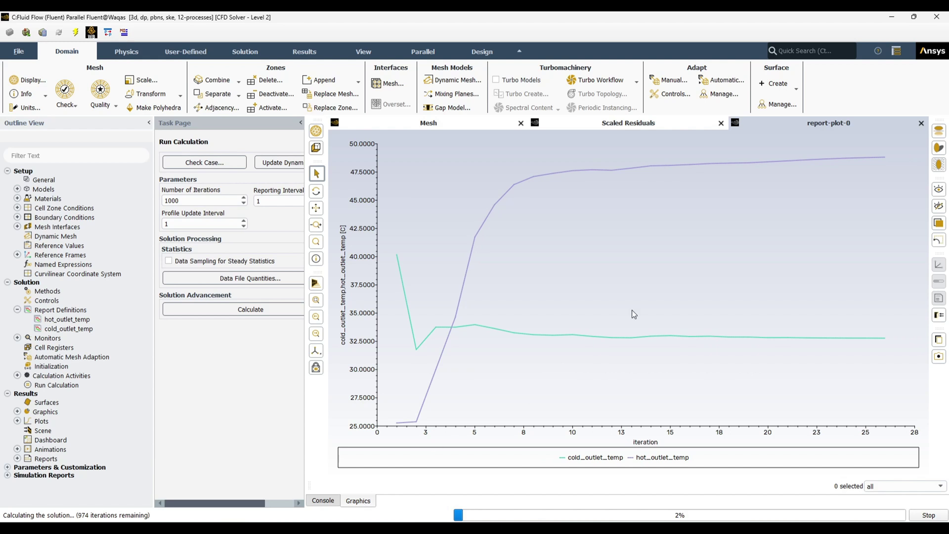
mouse_move(730, 357)
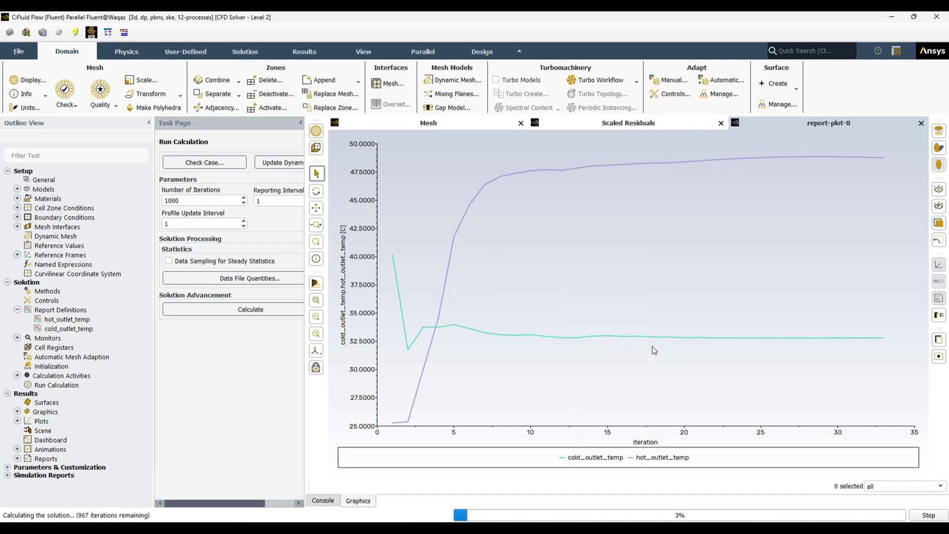
mouse_move(662, 339)
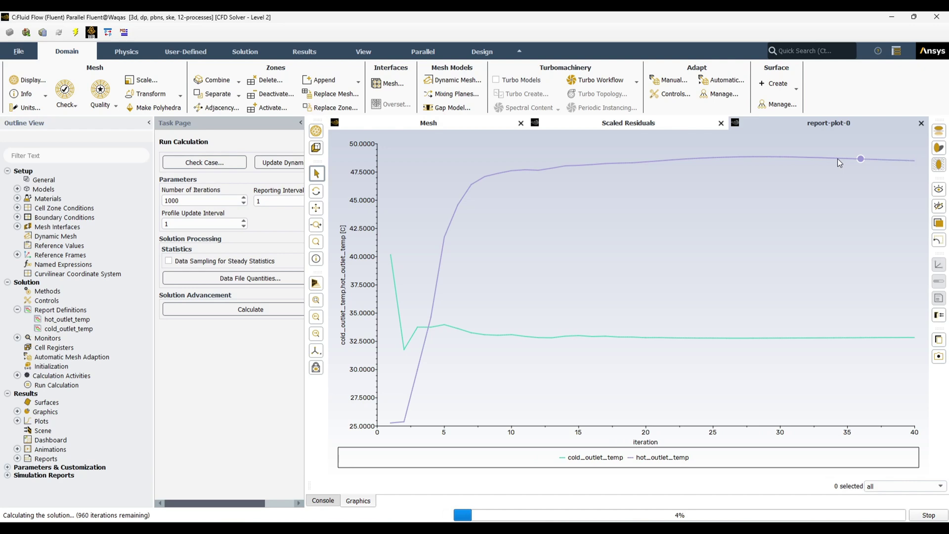
click(322, 500)
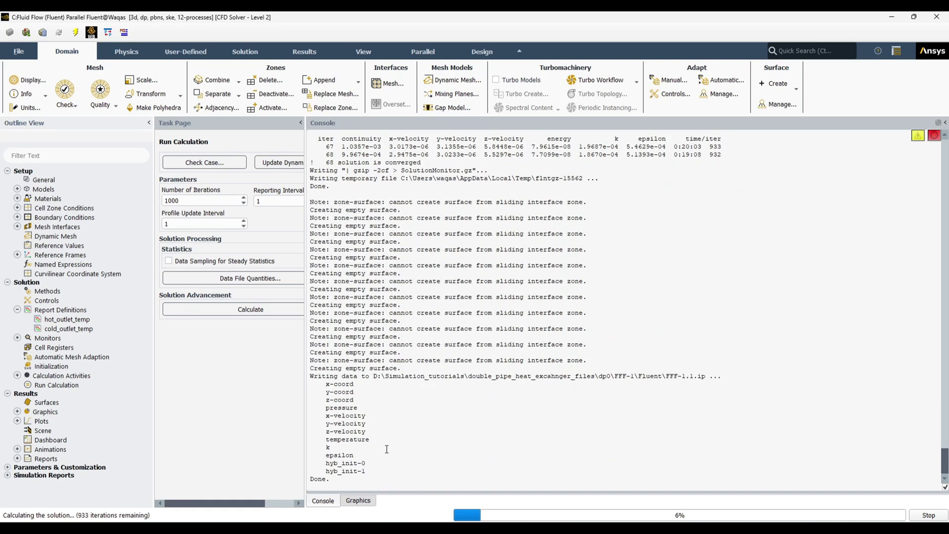
click(358, 515)
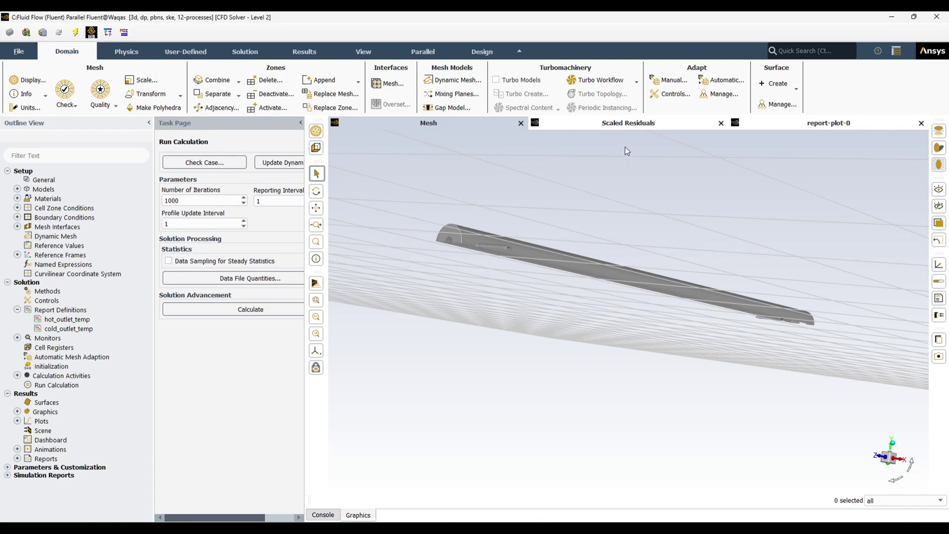
click(637, 123)
click(846, 124)
mouse_move(824, 173)
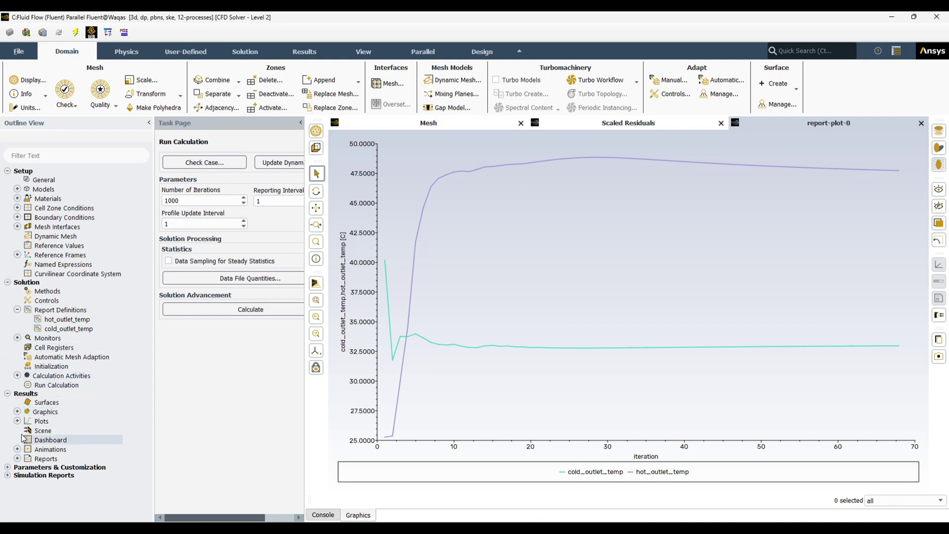
Create and display a filled contour of Total Temperature on all the preselected surfaces of the heat exchanger
click(17, 412)
click(7, 171)
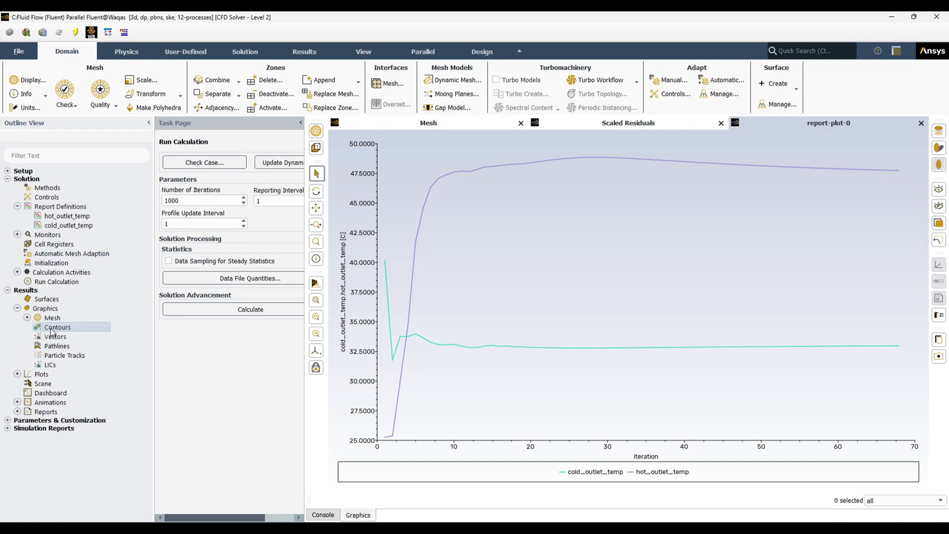
double_click(54, 327)
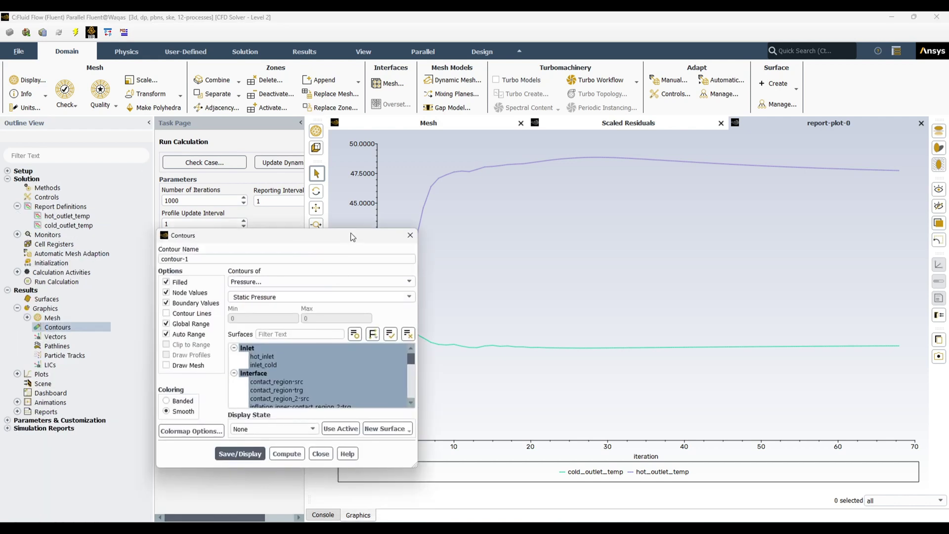
click(405, 264)
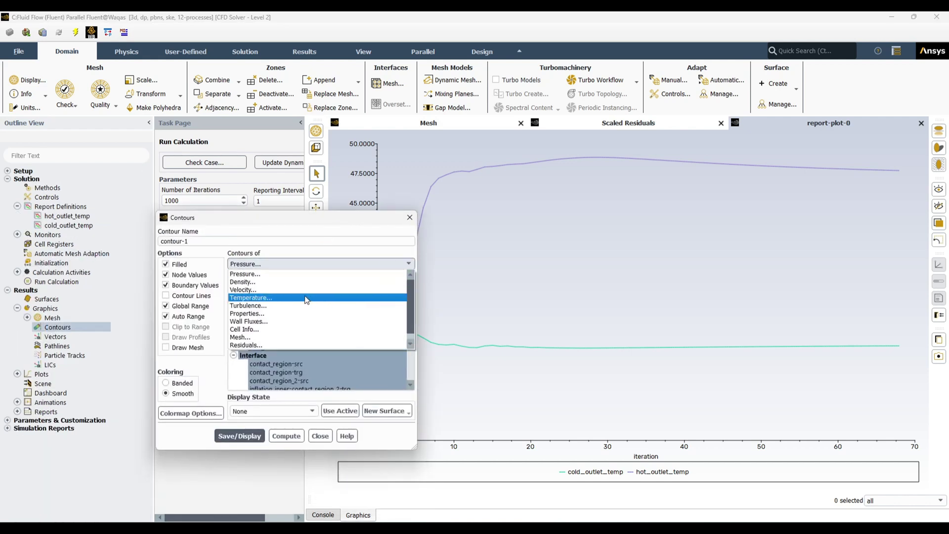
click(307, 297)
click(409, 279)
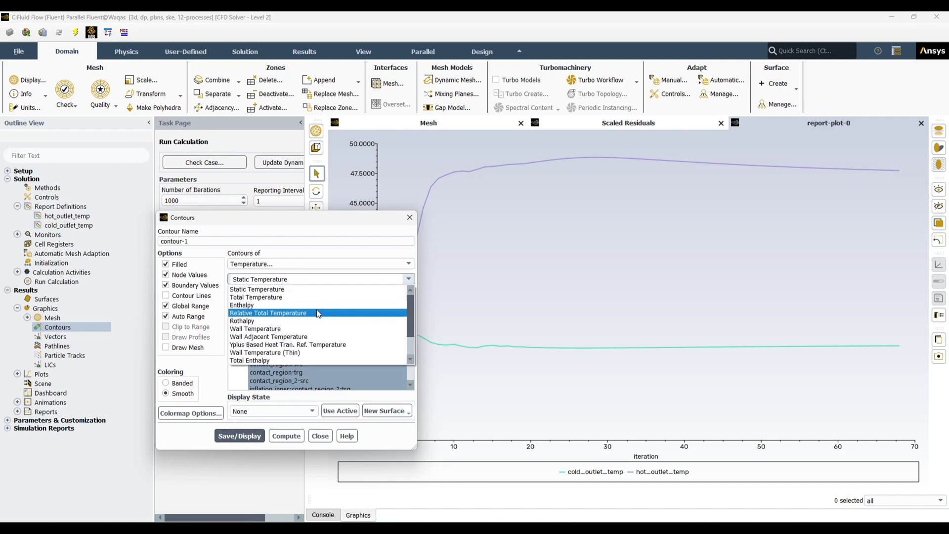
click(321, 293)
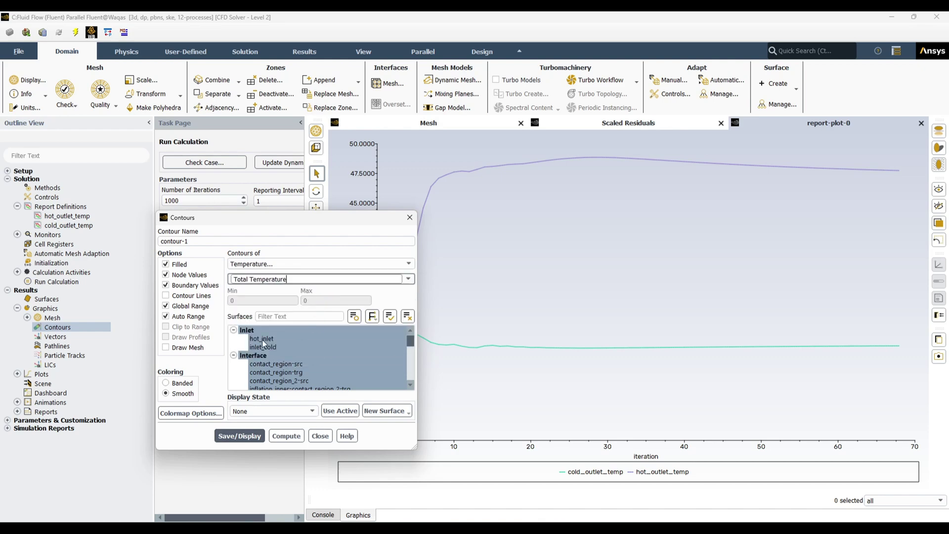
click(244, 438)
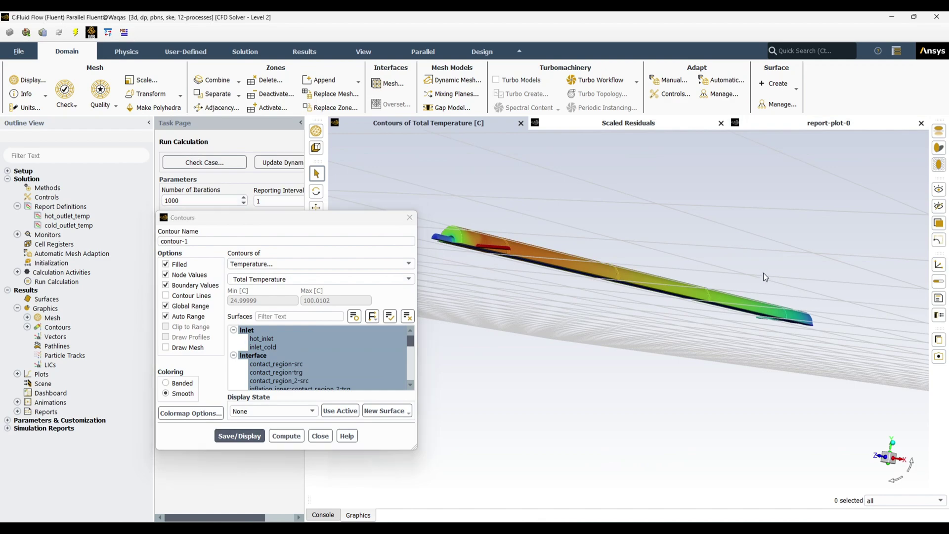
Examine the Total Temperature contour along the exchanger and around the hot inlet, and close the contour settings
drag(763, 273, 831, 360)
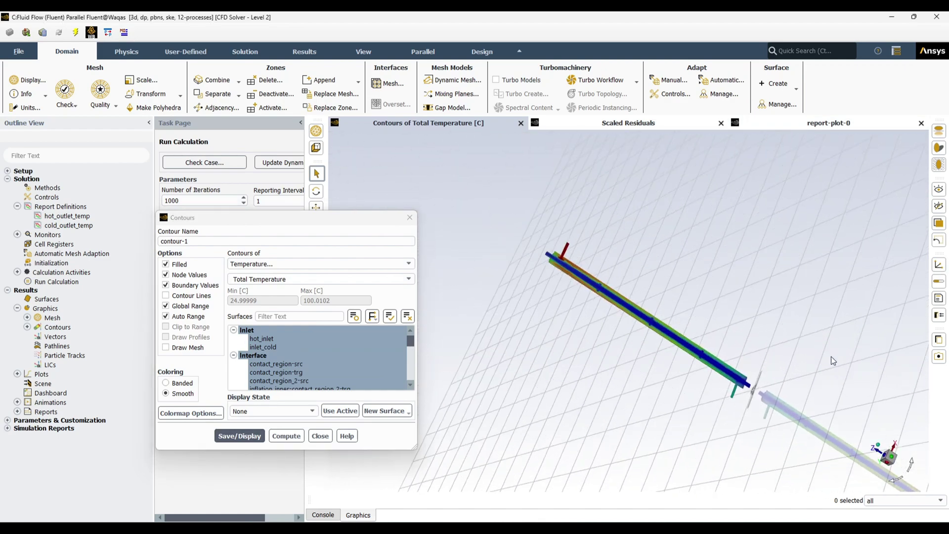
scroll(517, 298, up, 5)
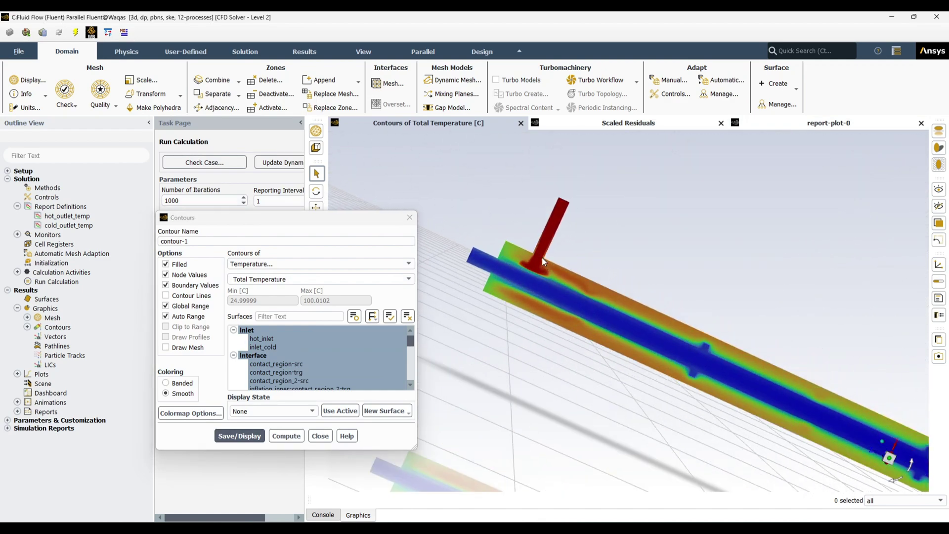
scroll(542, 257, down, 5)
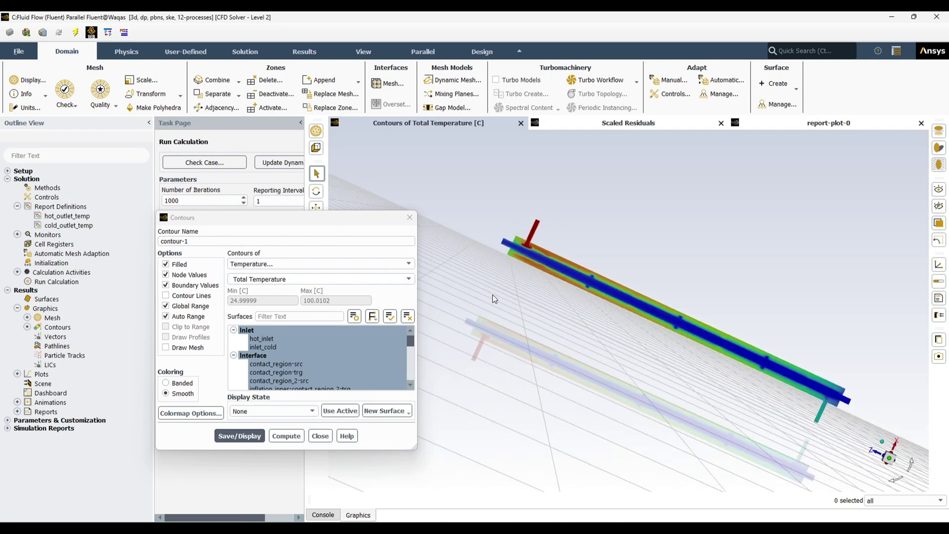
scroll(494, 299, up, 6)
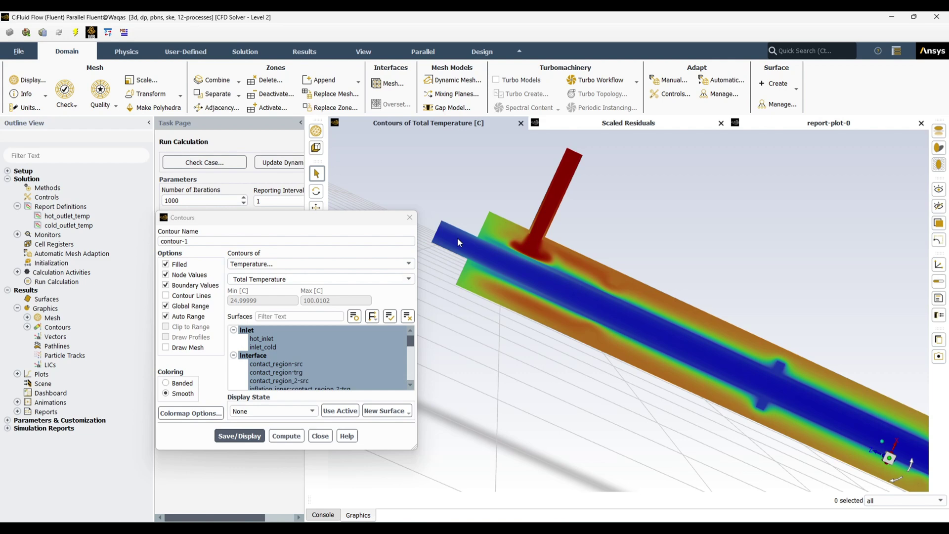
drag(383, 218, 239, 166)
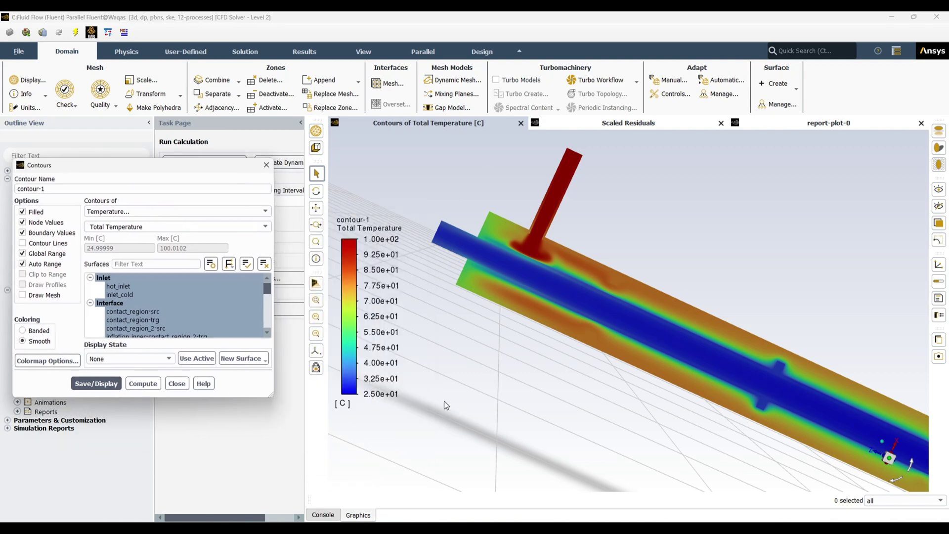
click(172, 384)
Open the Surface Integrals report and set its report type to Mass-Weighted Average
click(18, 412)
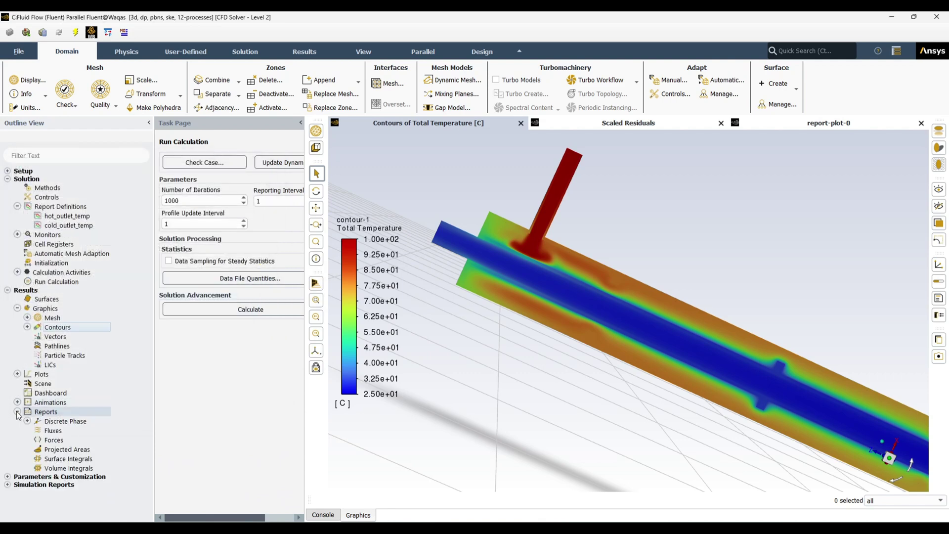
double_click(88, 461)
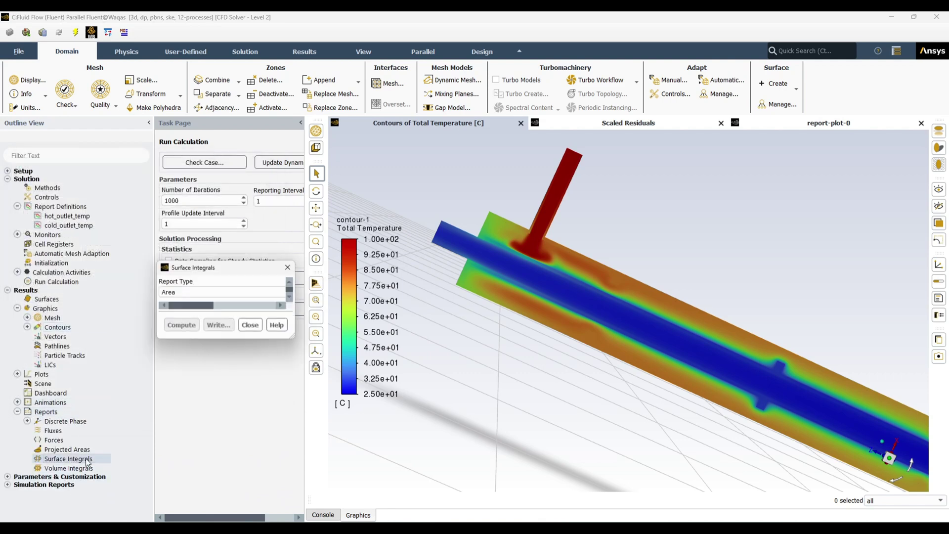
click(291, 292)
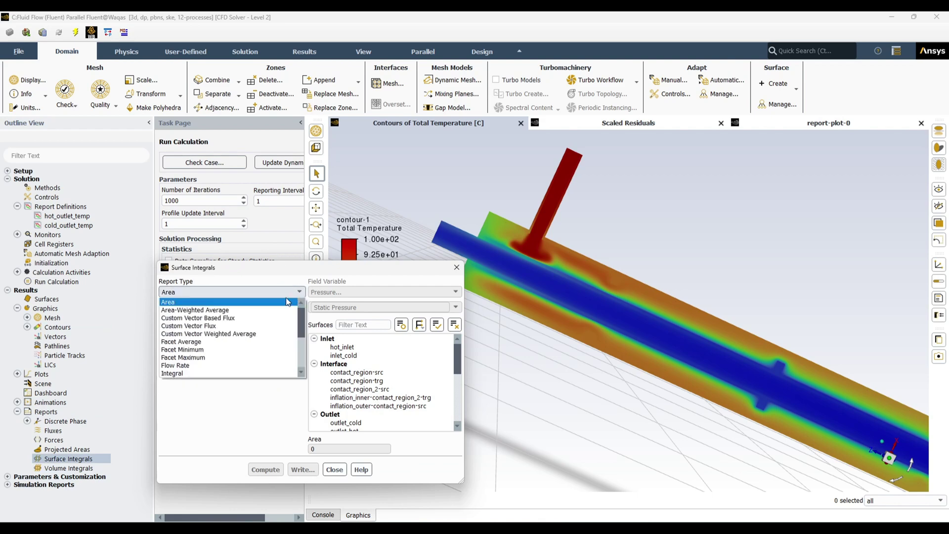
scroll(250, 348, down, 2)
click(249, 345)
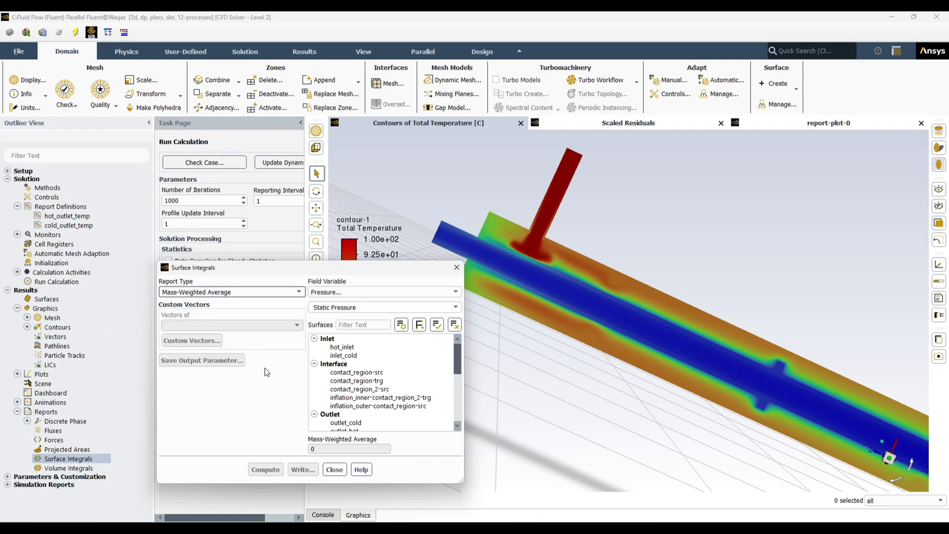
Compute the mass-weighted average static pressure on hot_inlet, inlet_cold, outlet_cold and outlet_hot, and show the results in the console
click(349, 347)
click(346, 356)
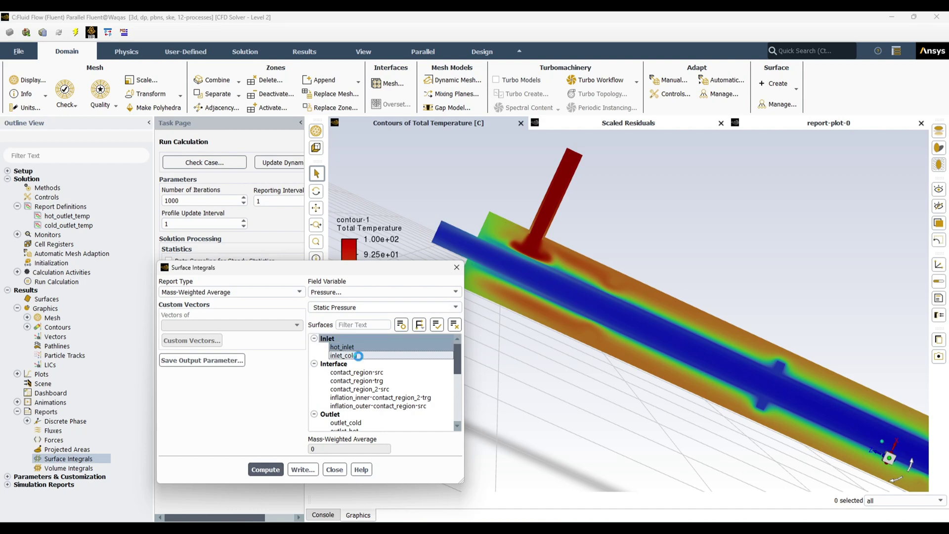
click(352, 423)
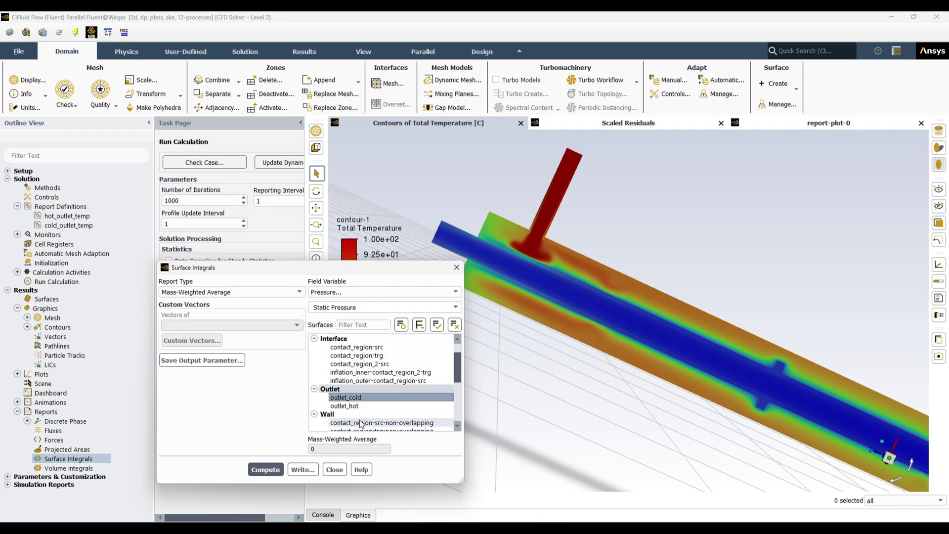
click(345, 406)
click(265, 469)
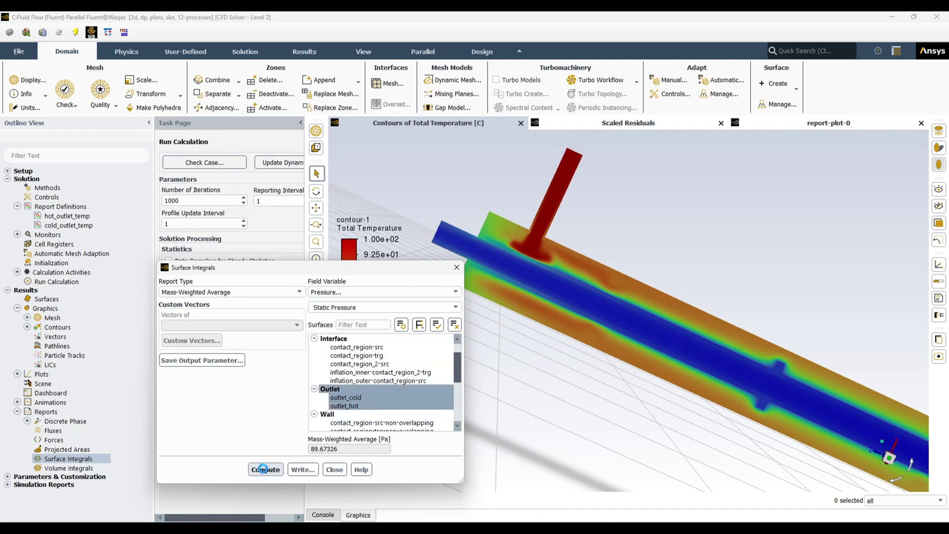
click(322, 515)
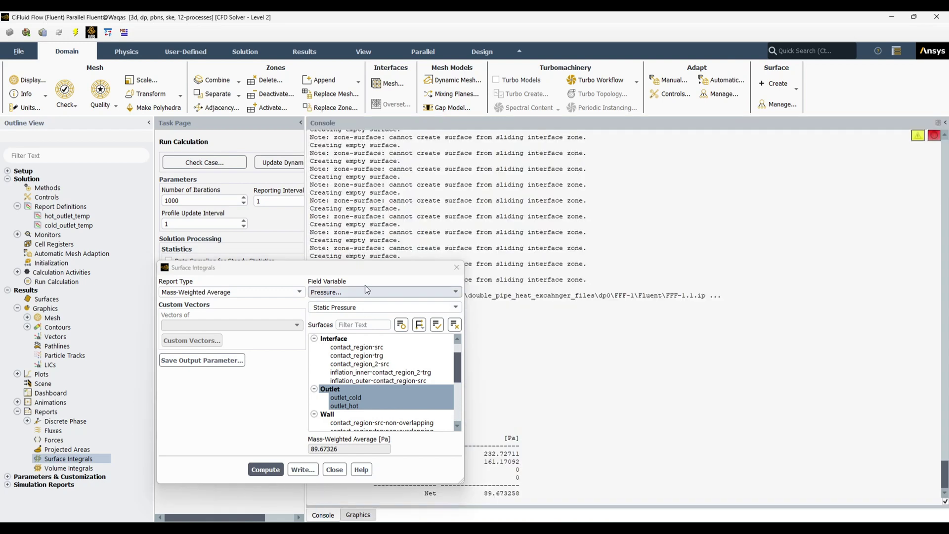
drag(398, 269, 241, 179)
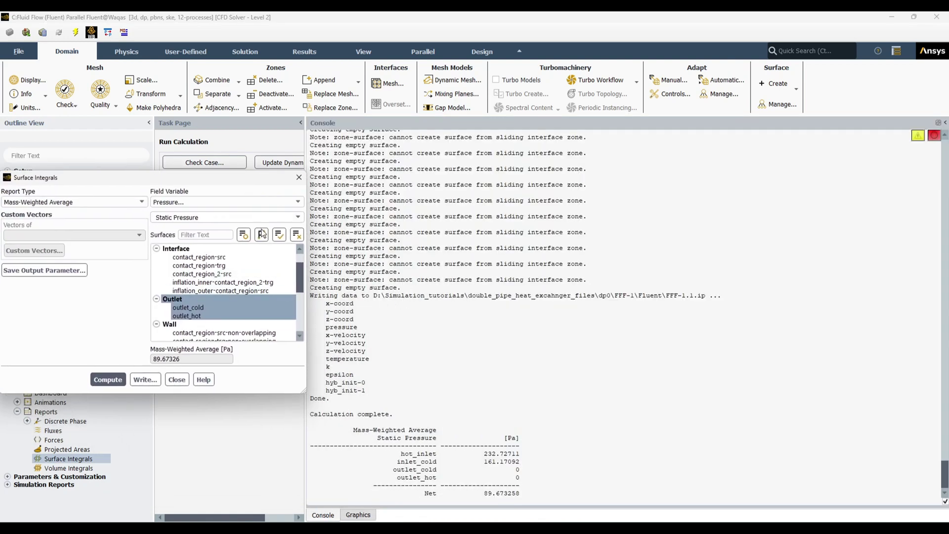
Change the field variable to Total Temperature, compute the mass-weighted averages for the same surfaces and highlight the resulting temperatures in the console
click(288, 203)
click(242, 236)
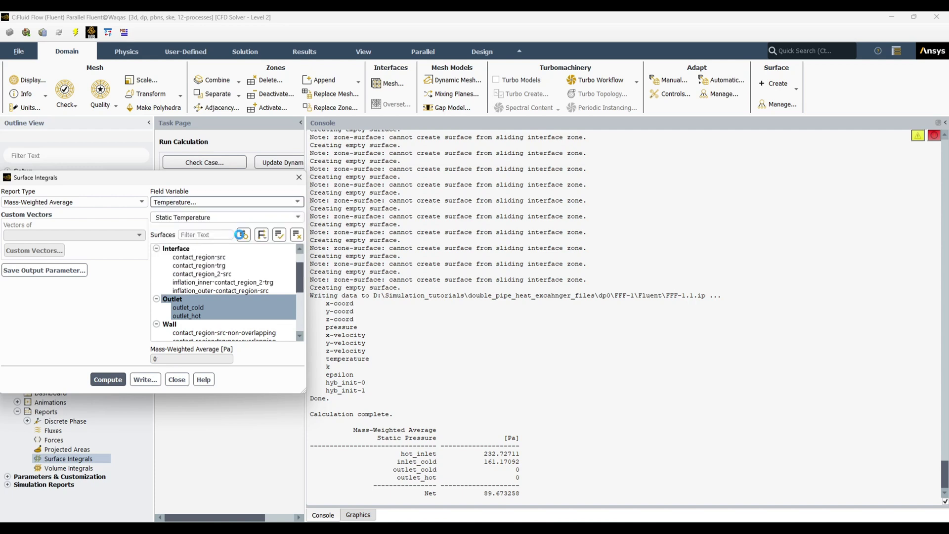
click(297, 217)
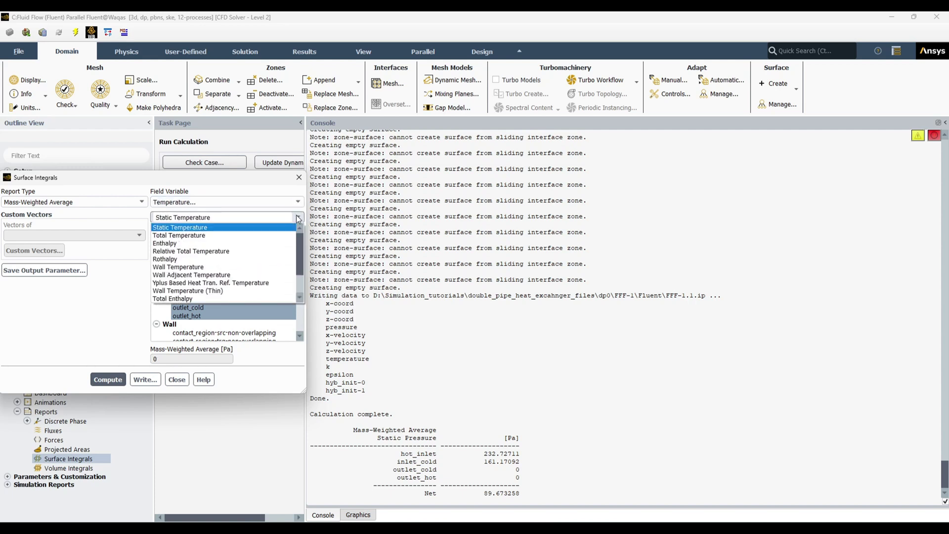
click(242, 234)
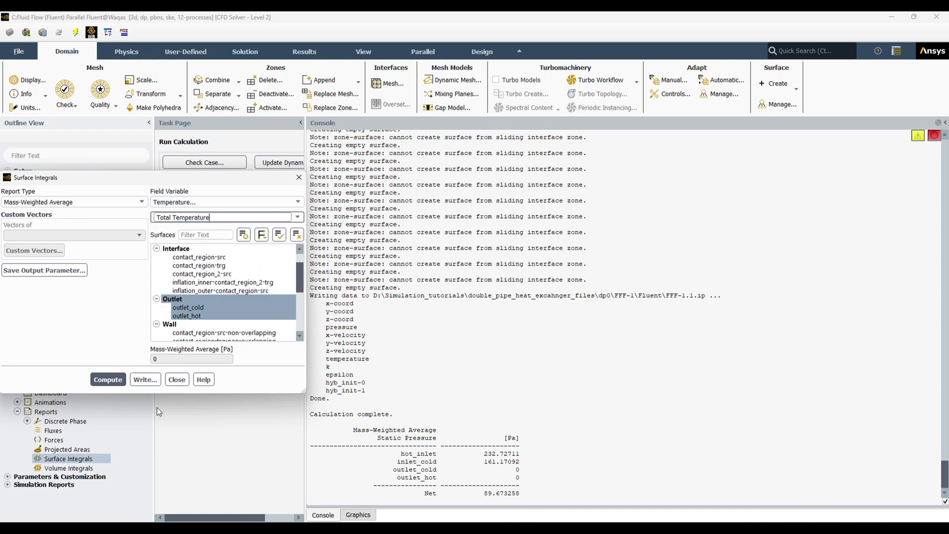
click(105, 383)
drag(509, 462, 523, 468)
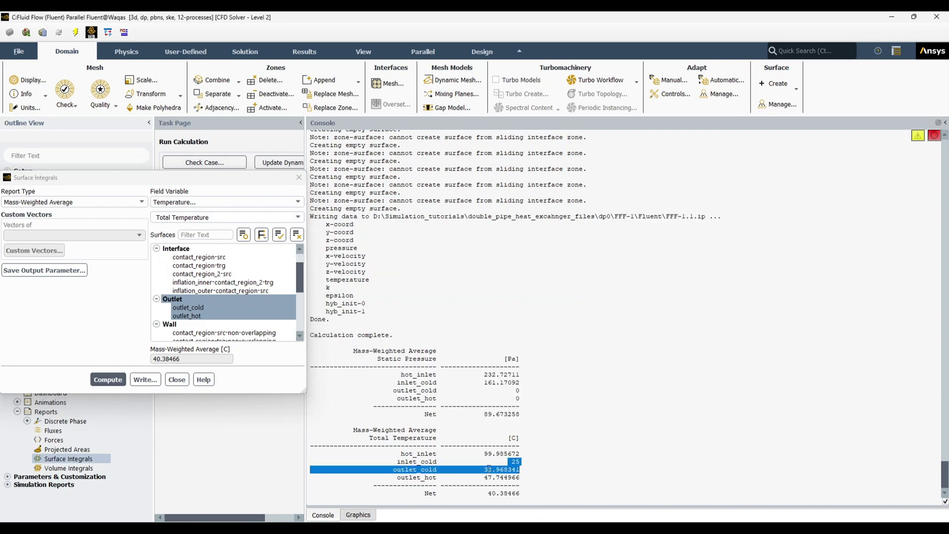
drag(480, 453, 528, 479)
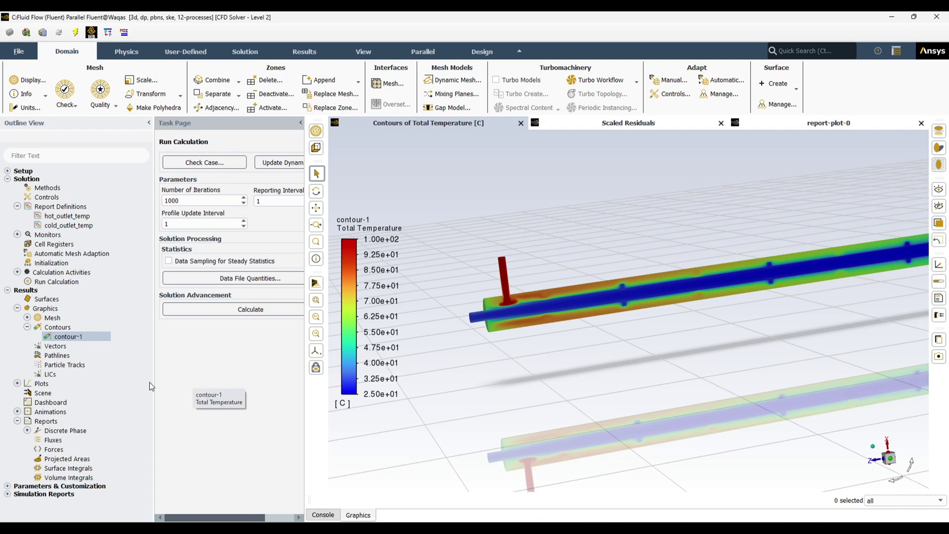
Create and display line-style pathlines coloured by Particle ID, released from hot_inlet and inlet_cold
right_click(59, 361)
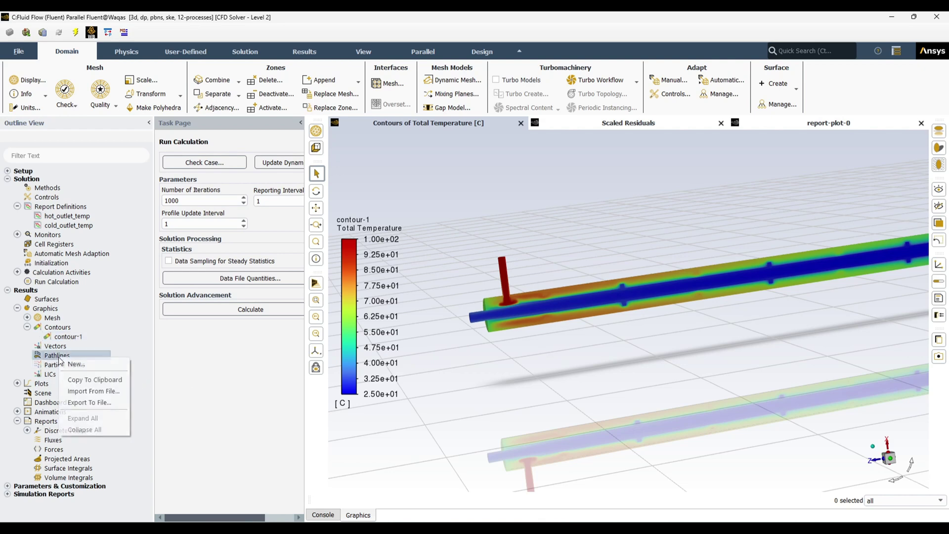
click(72, 365)
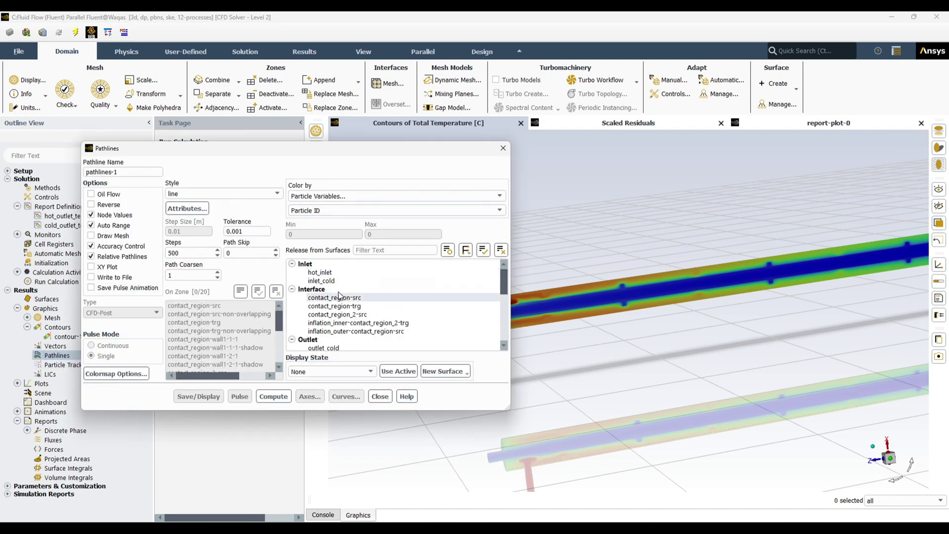
click(321, 272)
click(330, 281)
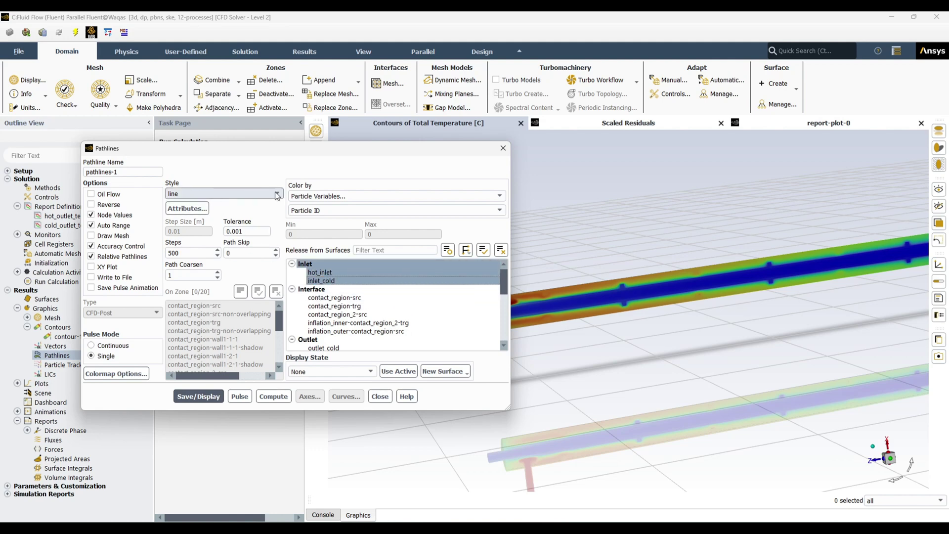
click(200, 396)
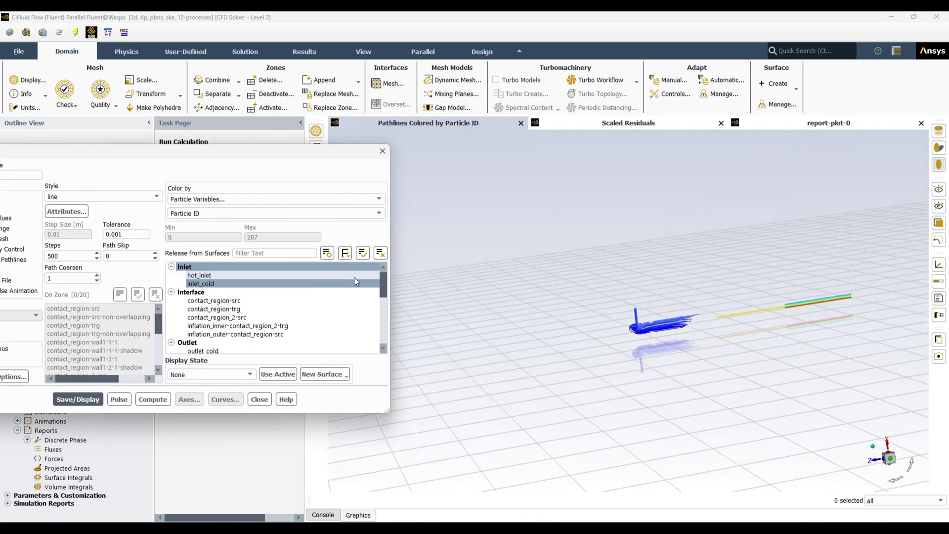
Set the pathline steps to 3000, redisplay the pathlines and close their settings
drag(247, 151, 410, 153)
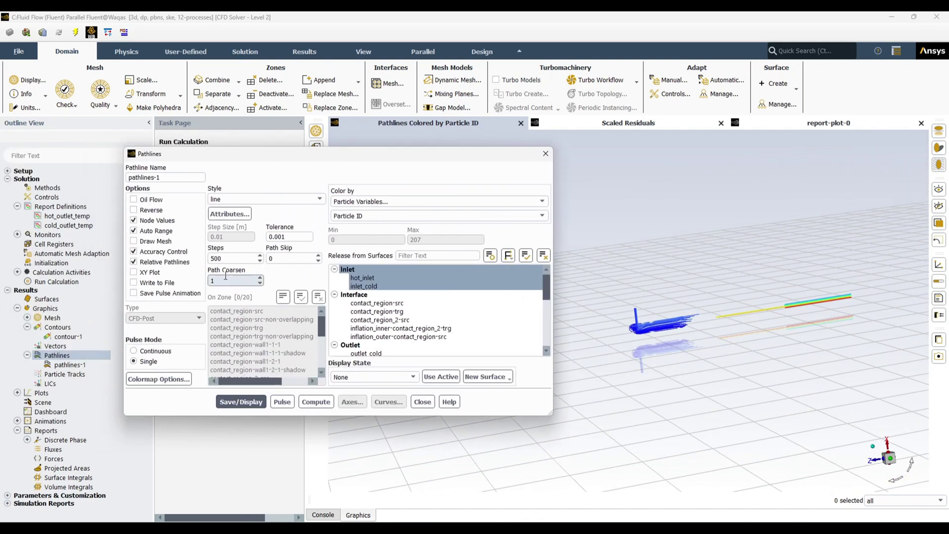
drag(229, 259, 195, 261)
text(3000)
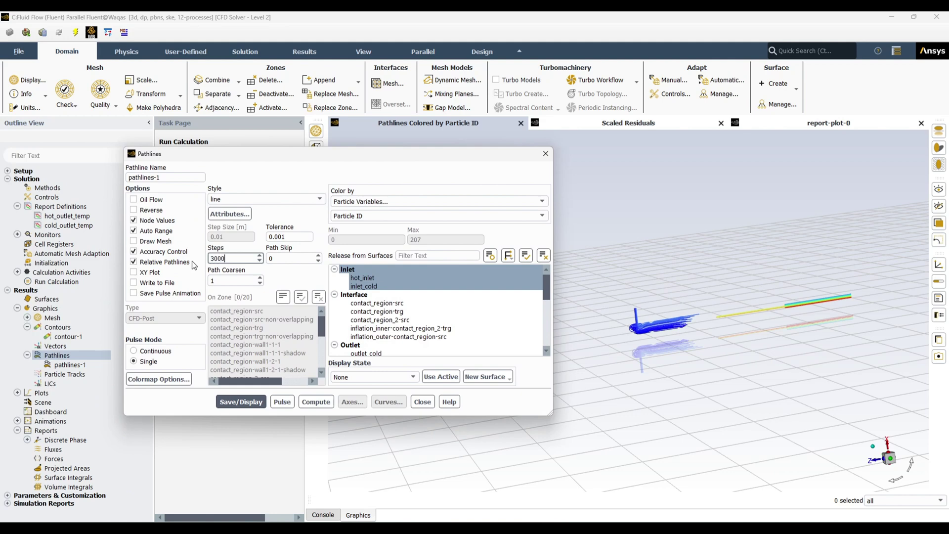
click(233, 401)
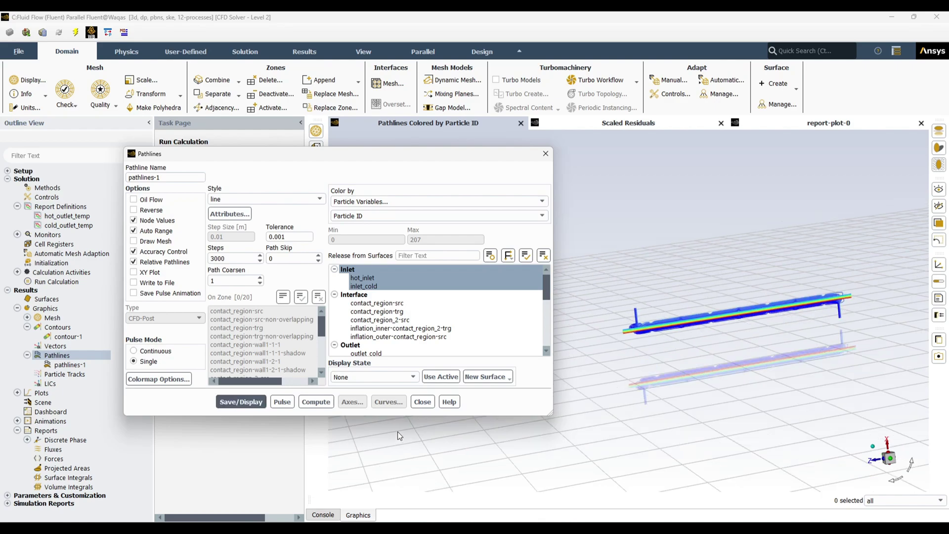
click(423, 401)
Inspect the pathlines around the hot inlet, and review the computed inlet and outlet temperatures in the console
scroll(765, 324, up, 2)
scroll(765, 337, up, 5)
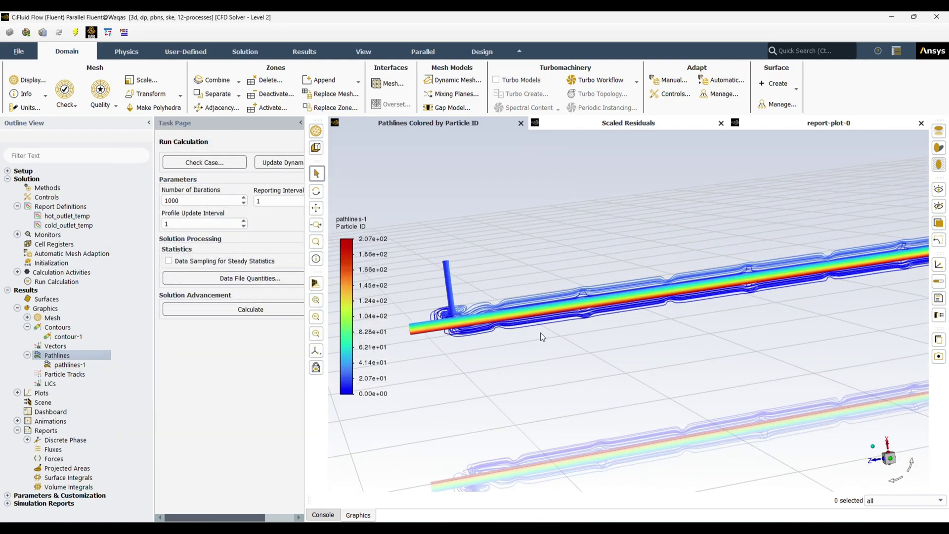
drag(770, 351, 732, 262)
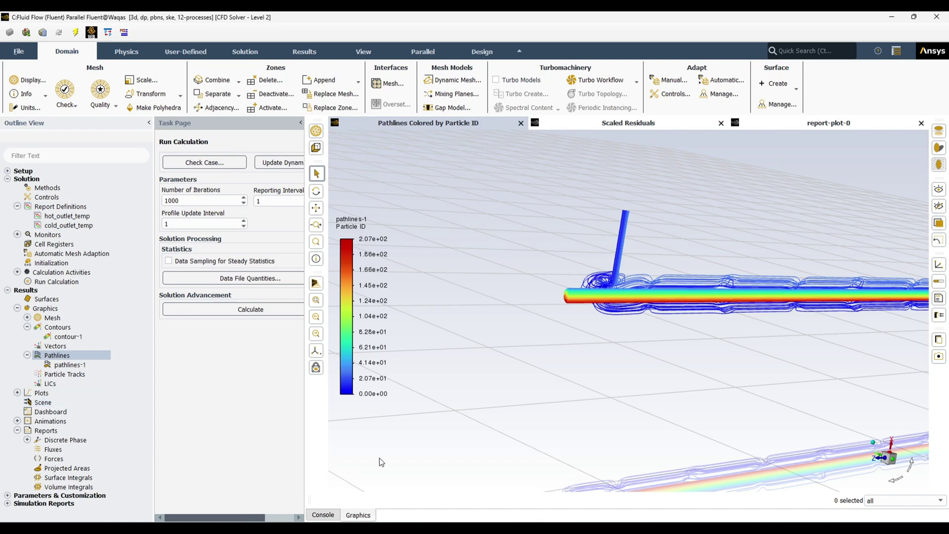
click(323, 514)
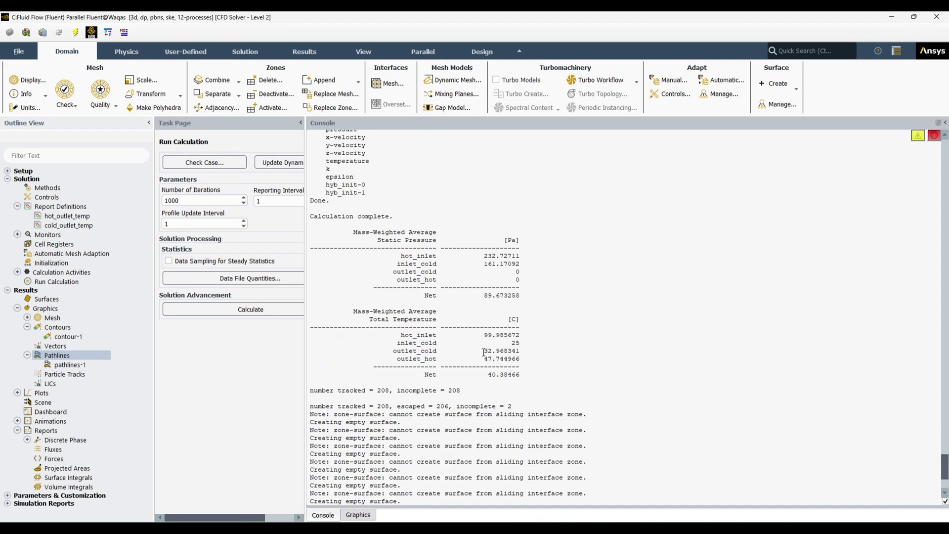
drag(473, 335, 533, 356)
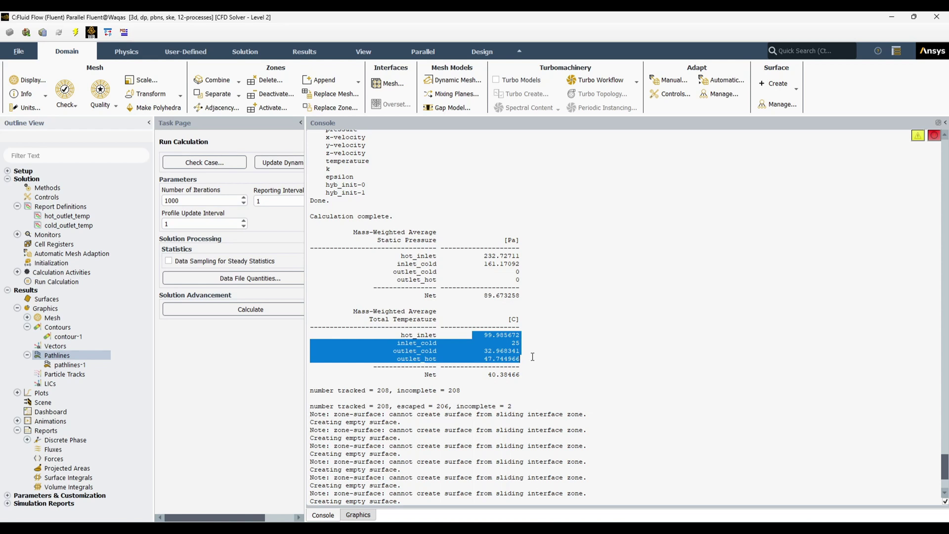
Compute a Mass Flow Rate flux report for outlet_cold and outlet_hot, and uncover the results in the console
click(57, 450)
double_click(58, 450)
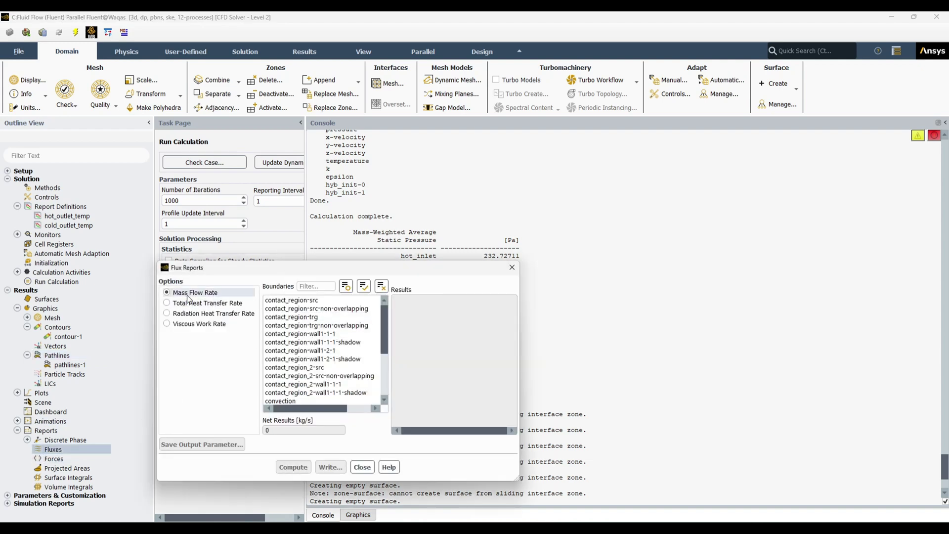
scroll(303, 380, down, 4)
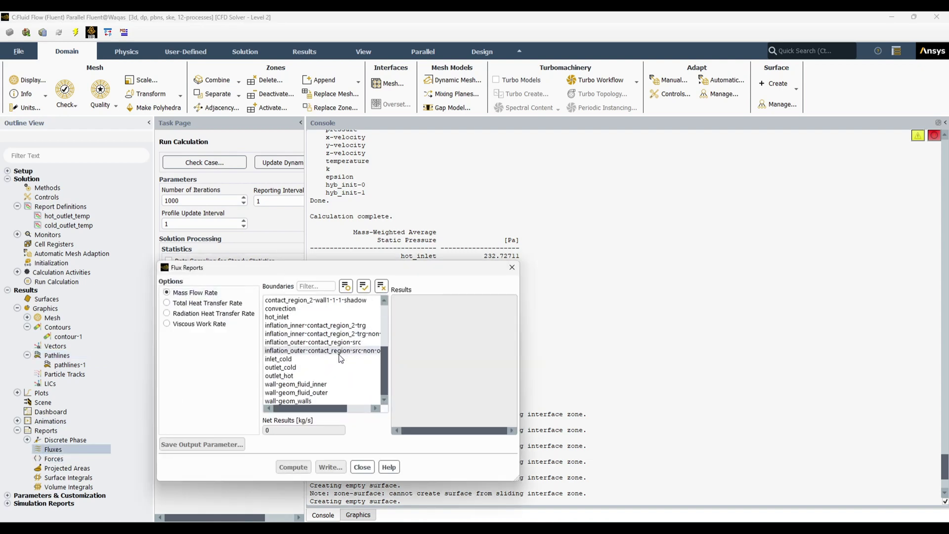
click(302, 361)
drag(299, 369, 295, 377)
click(295, 468)
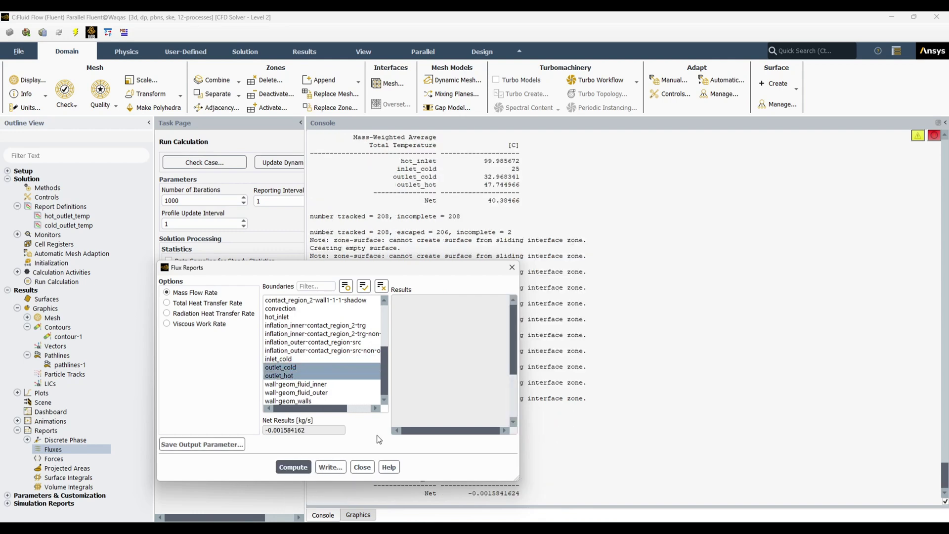
drag(466, 270, 313, 222)
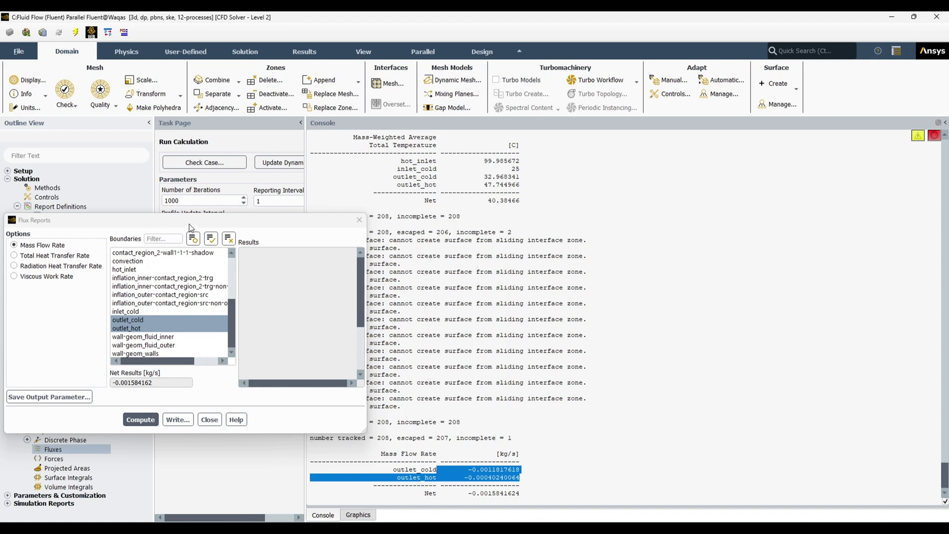
drag(190, 225, 266, 233)
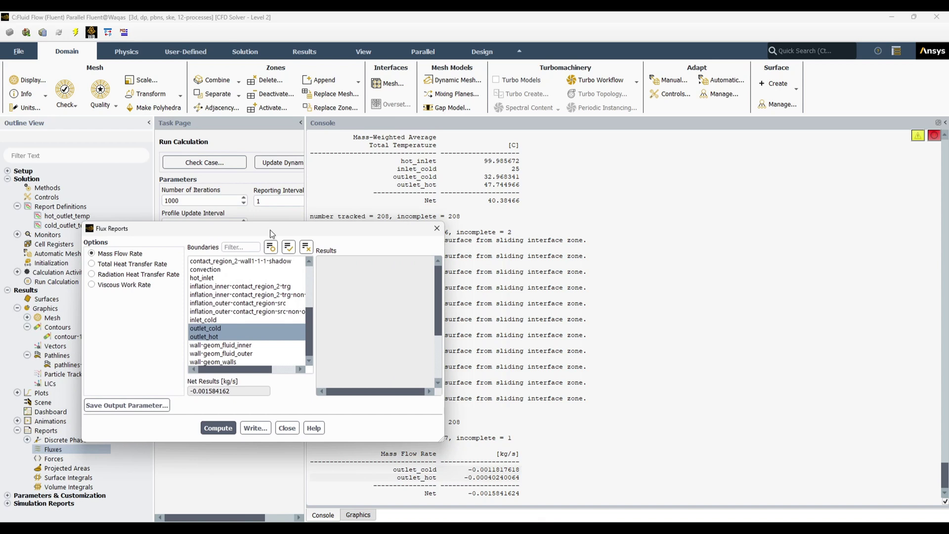